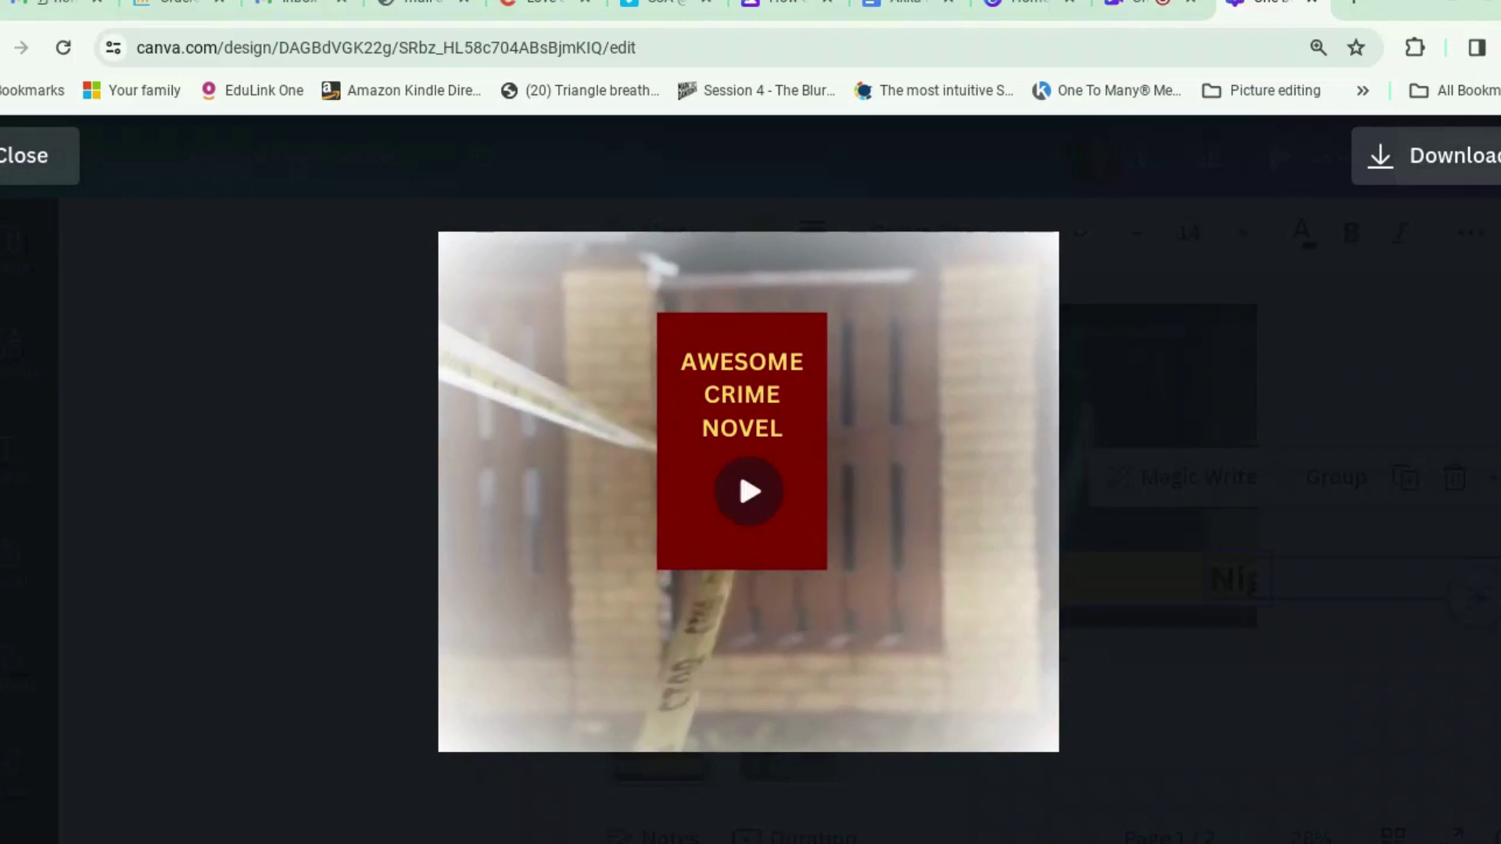
# Step: Close the finished design's preview and, from the Canva home page, create a new blank vertical mobile video design
pyautogui.click(31, 156)
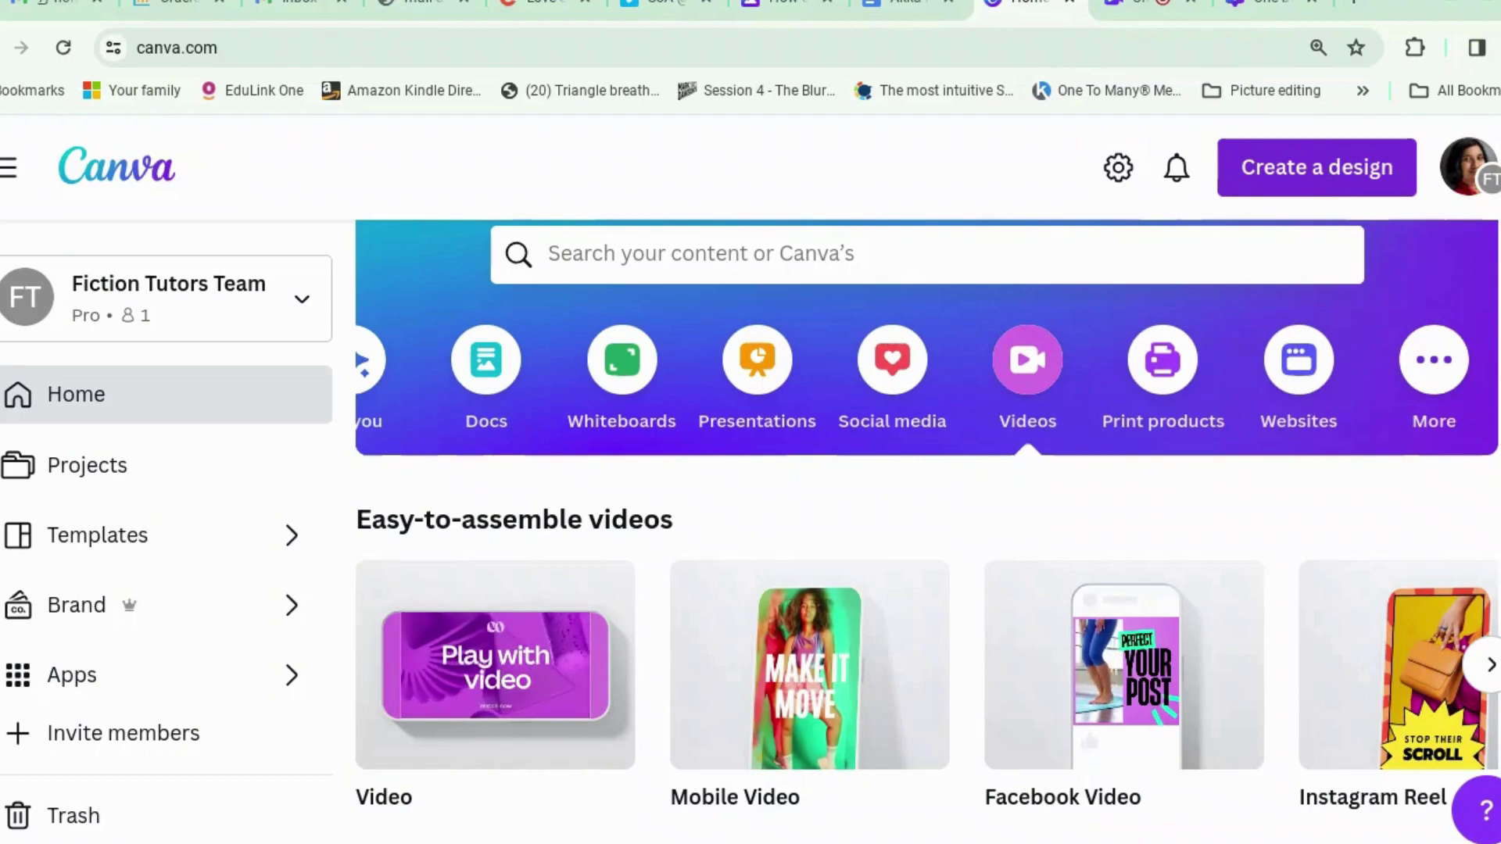
pyautogui.click(1317, 168)
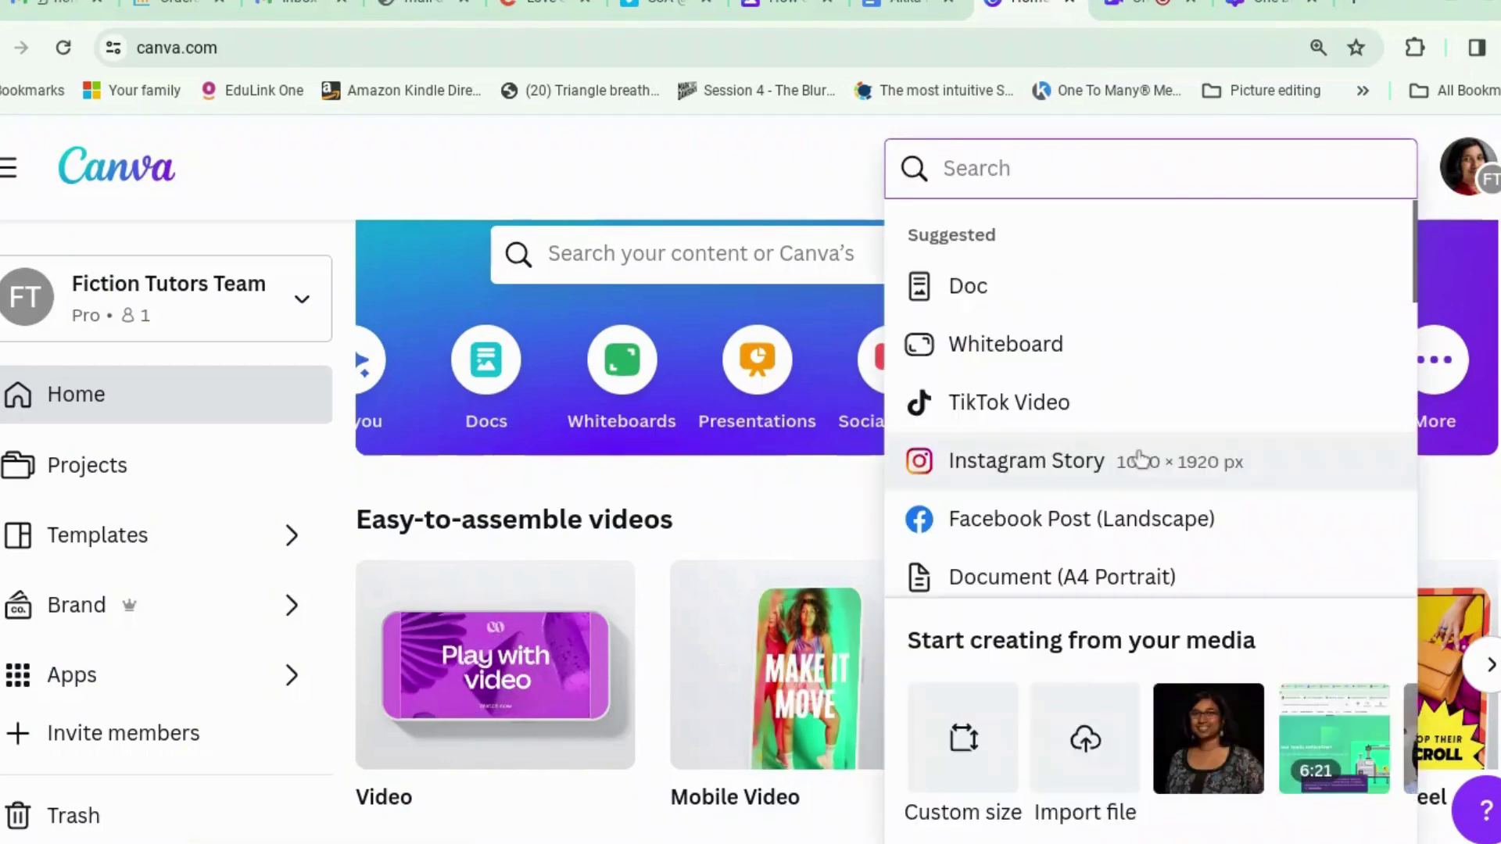
pyautogui.click(1141, 404)
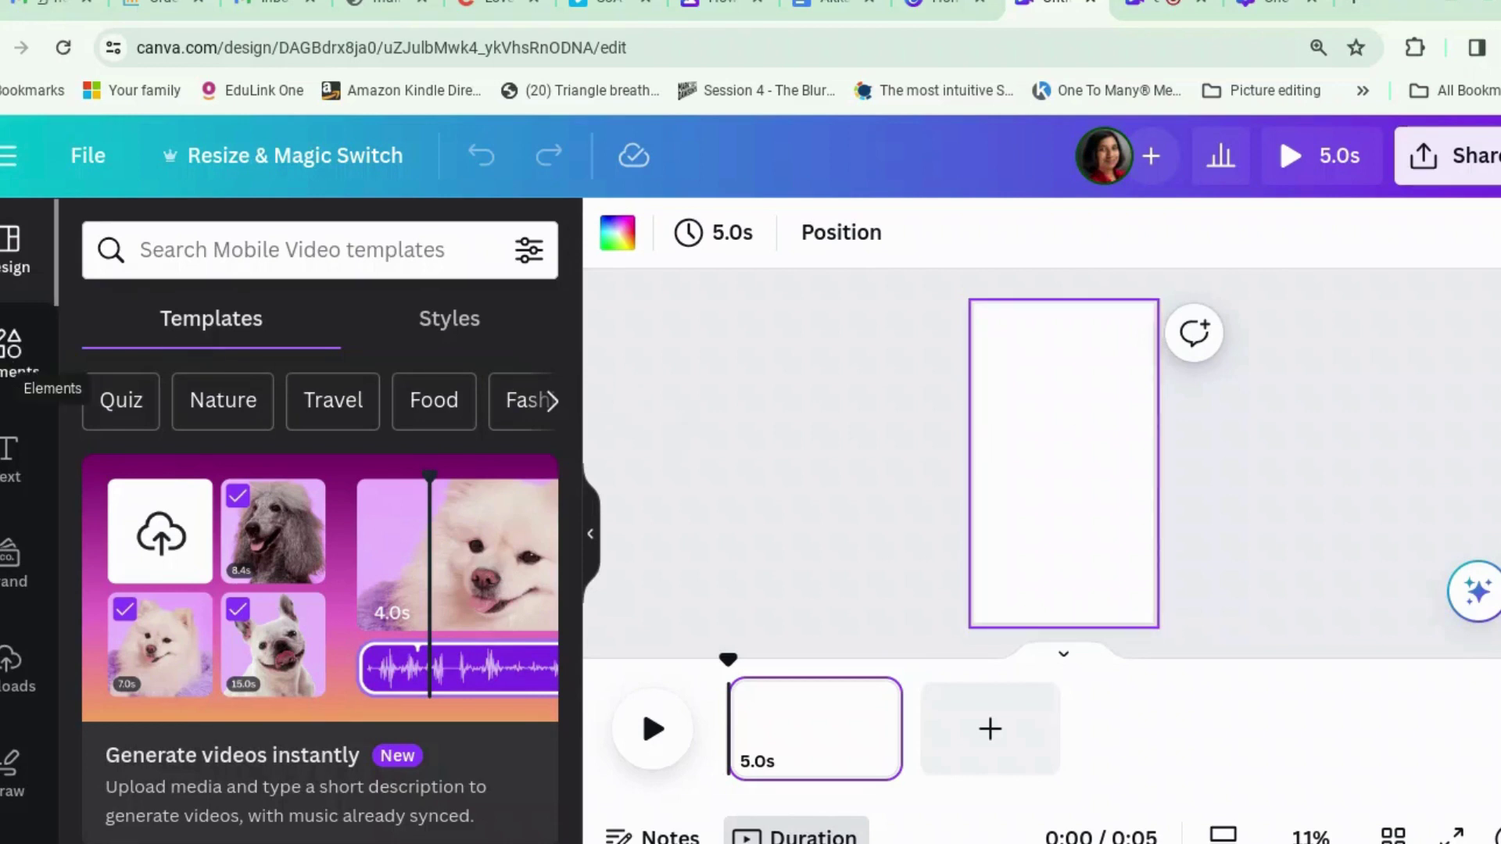
# Step: Search the elements library for "crime scene" and look through the graphics, photos and videos found
pyautogui.click(12, 348)
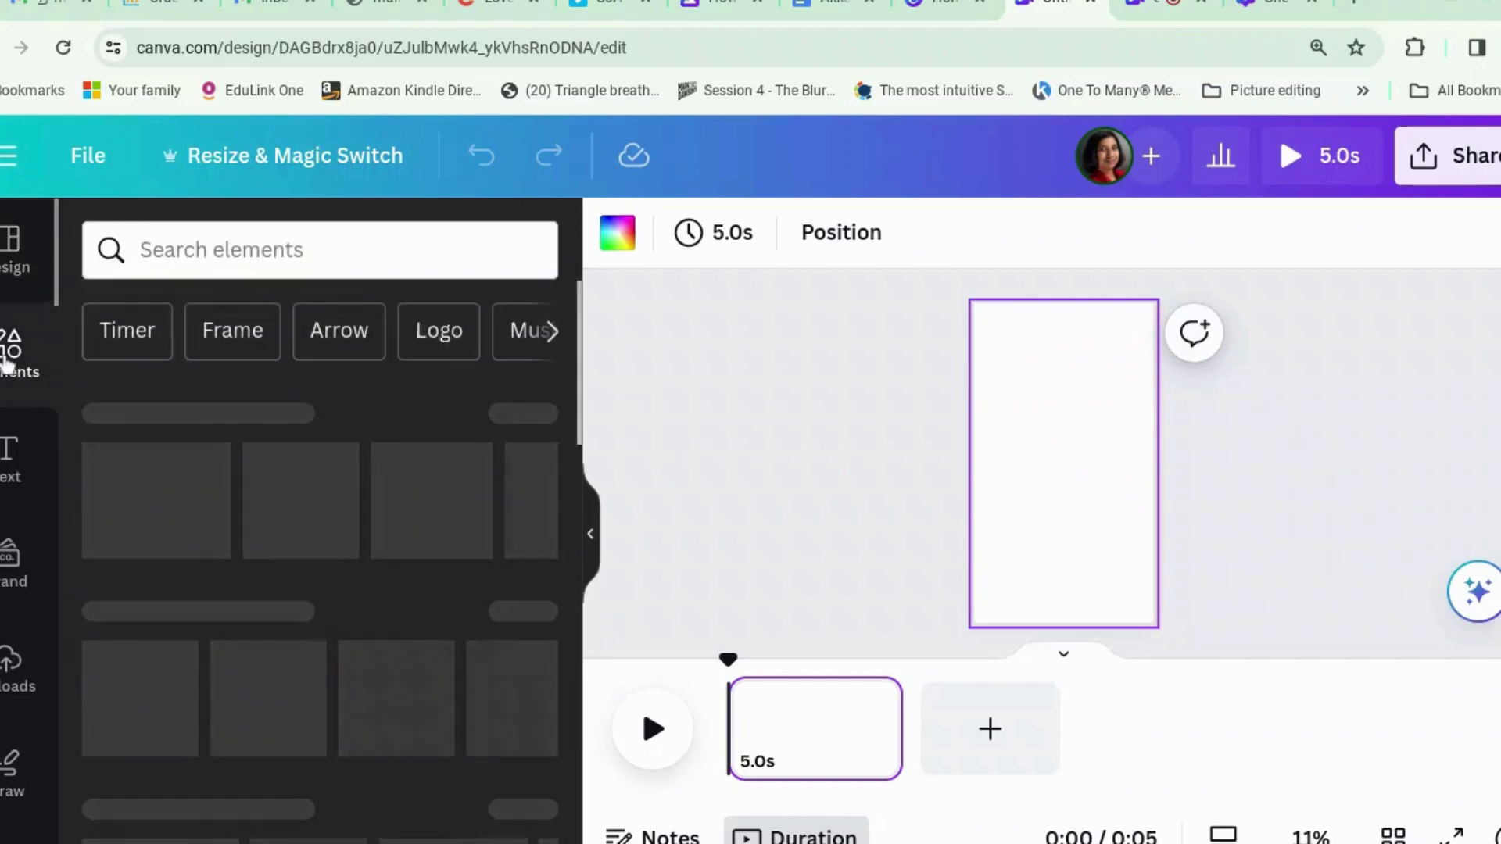
pyautogui.click(240, 253)
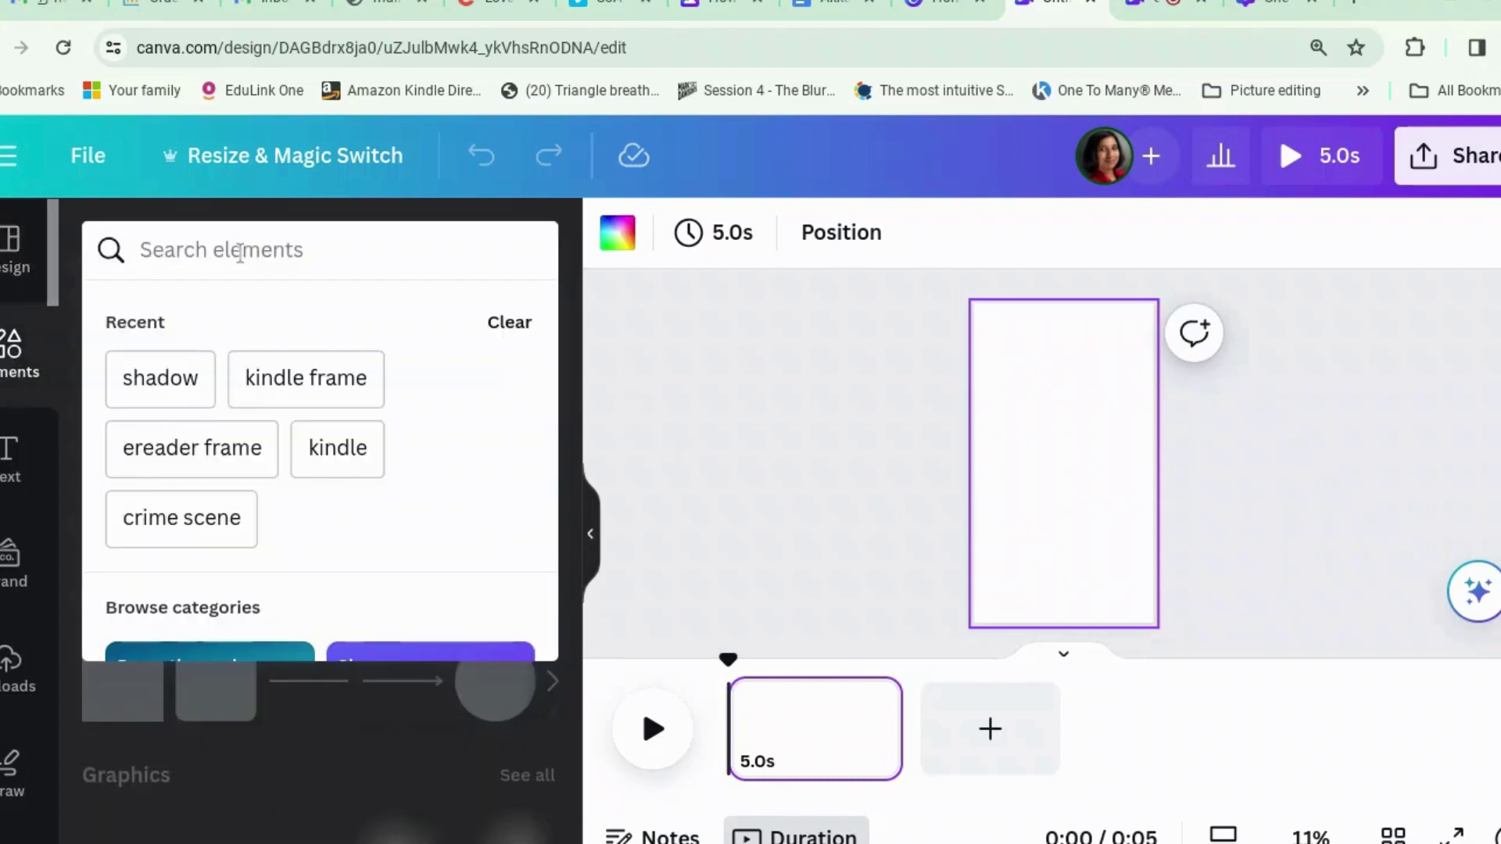
pyautogui.write('crime scene')
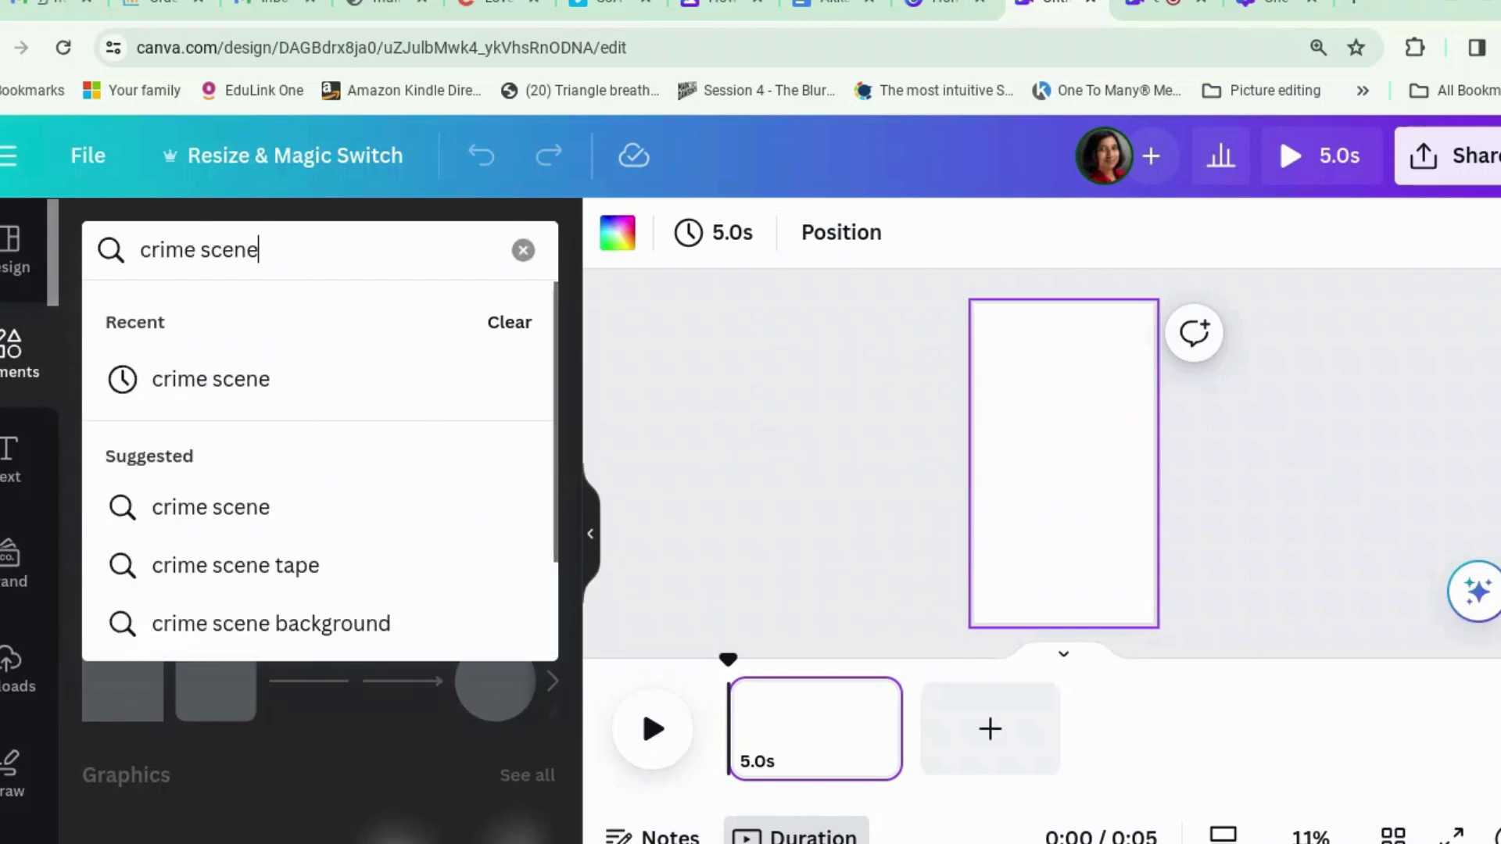
pyautogui.press('Return')
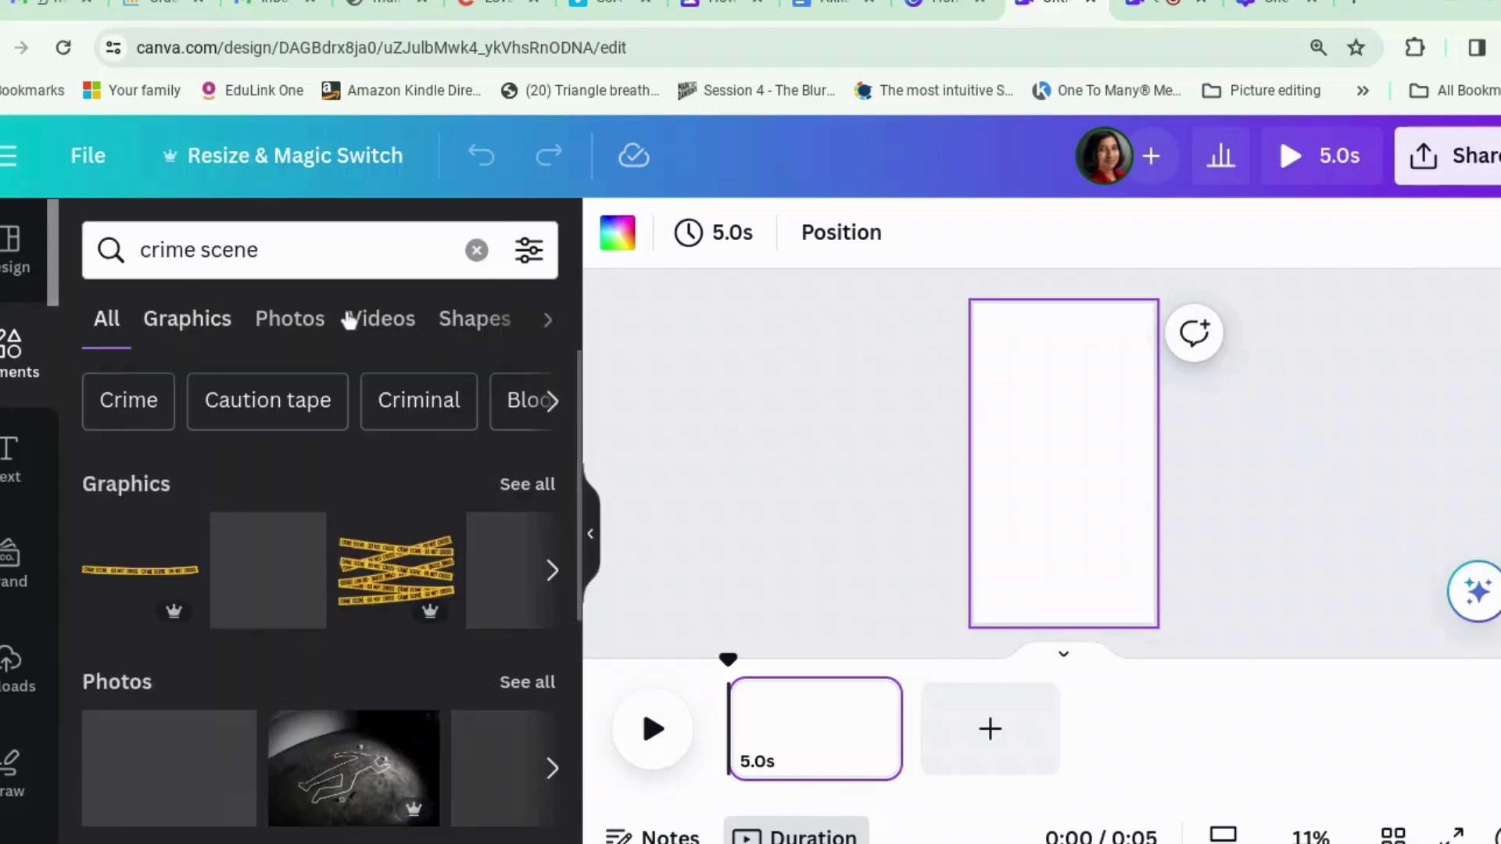
pyautogui.scroll(-2, 310, 516)
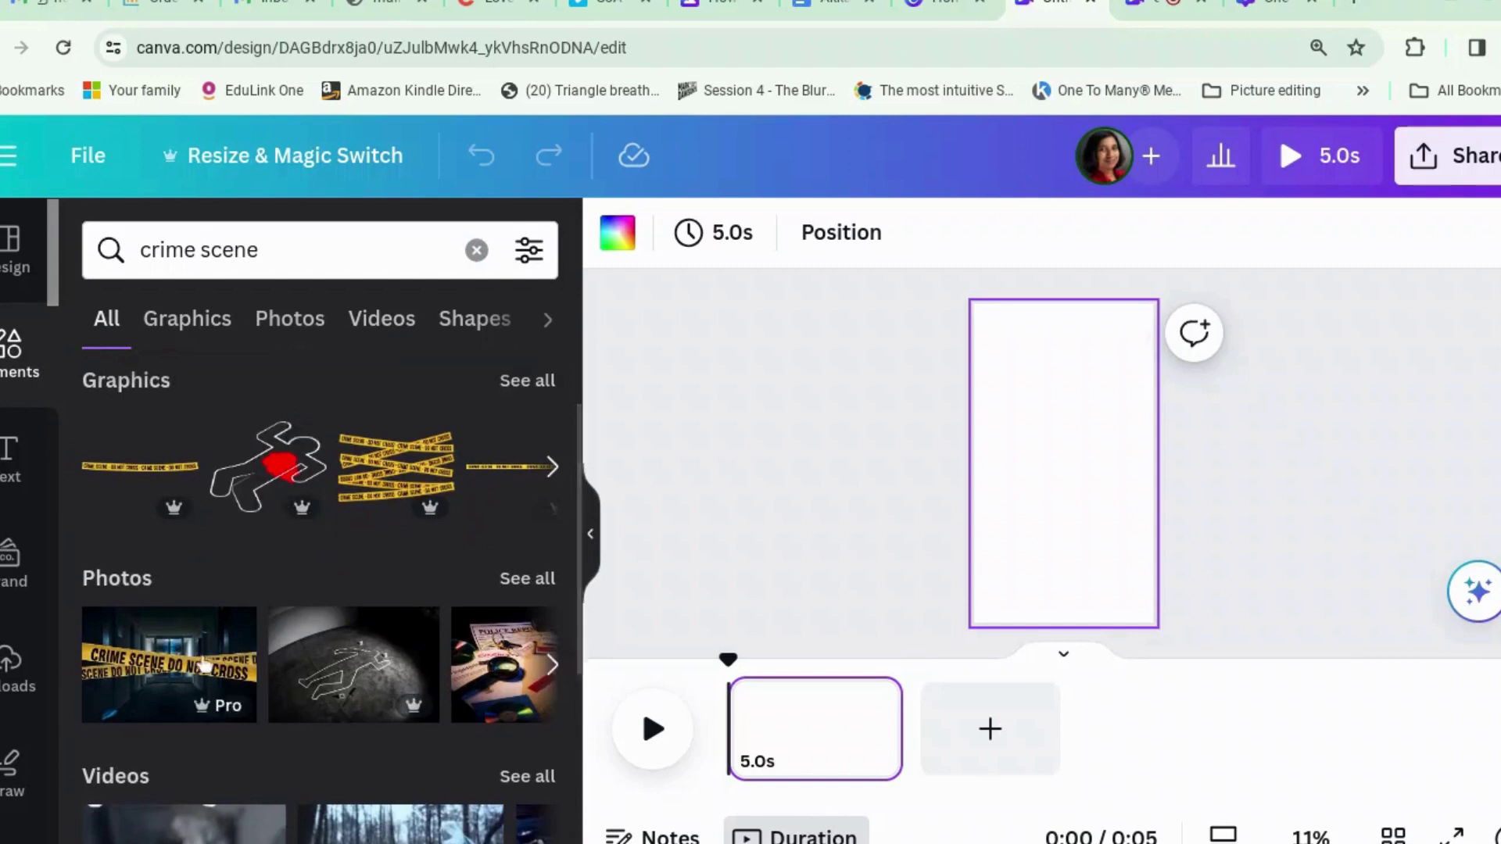
pyautogui.scroll(-3, 422, 663)
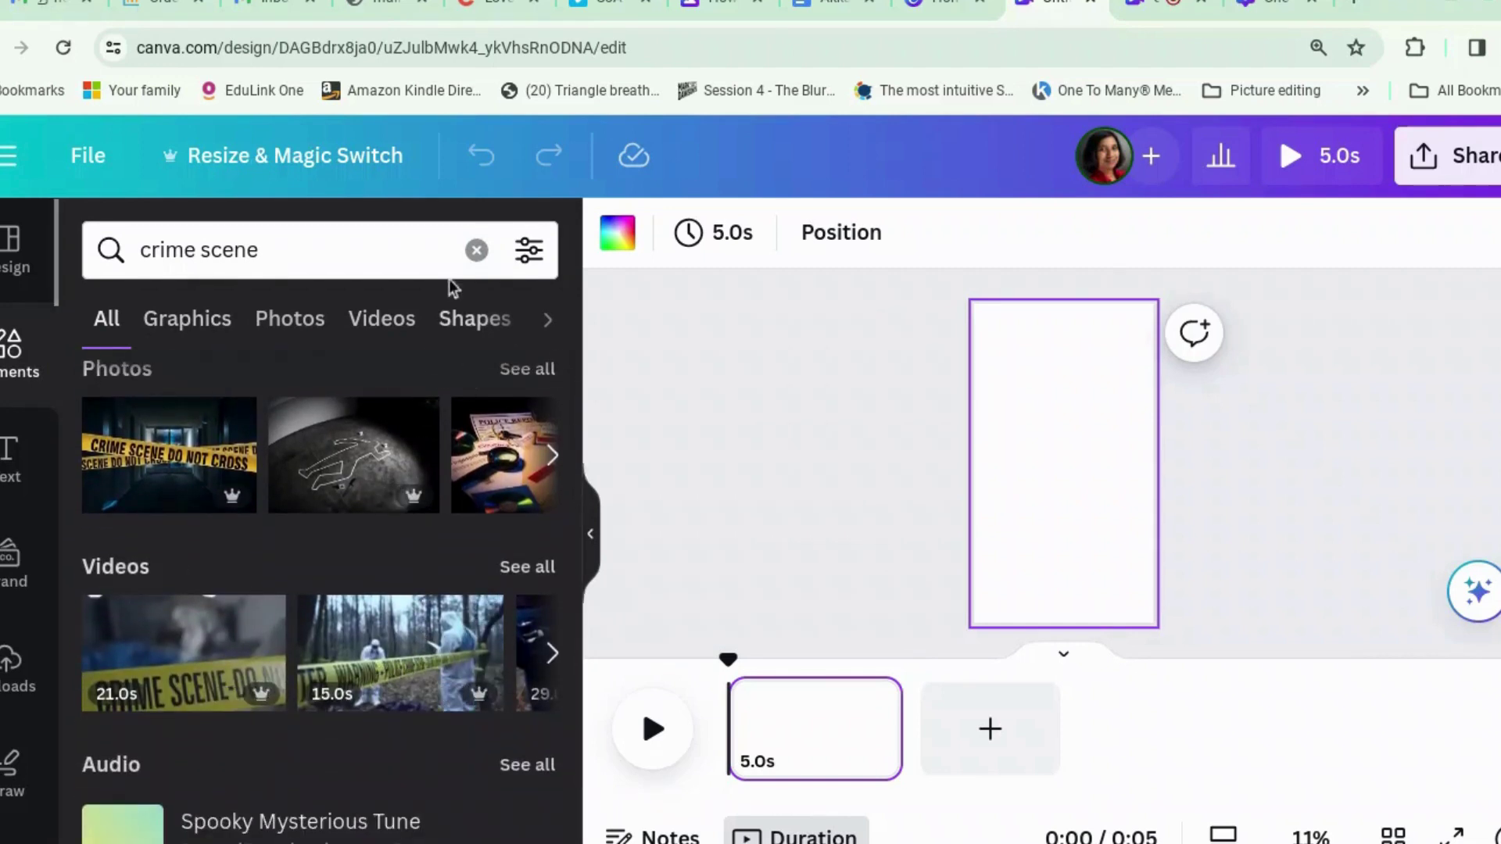
# Step: Clear the search, add the recently used 17.0s crime-scene tape video, and enlarge it to fill the whole page
pyautogui.click(476, 251)
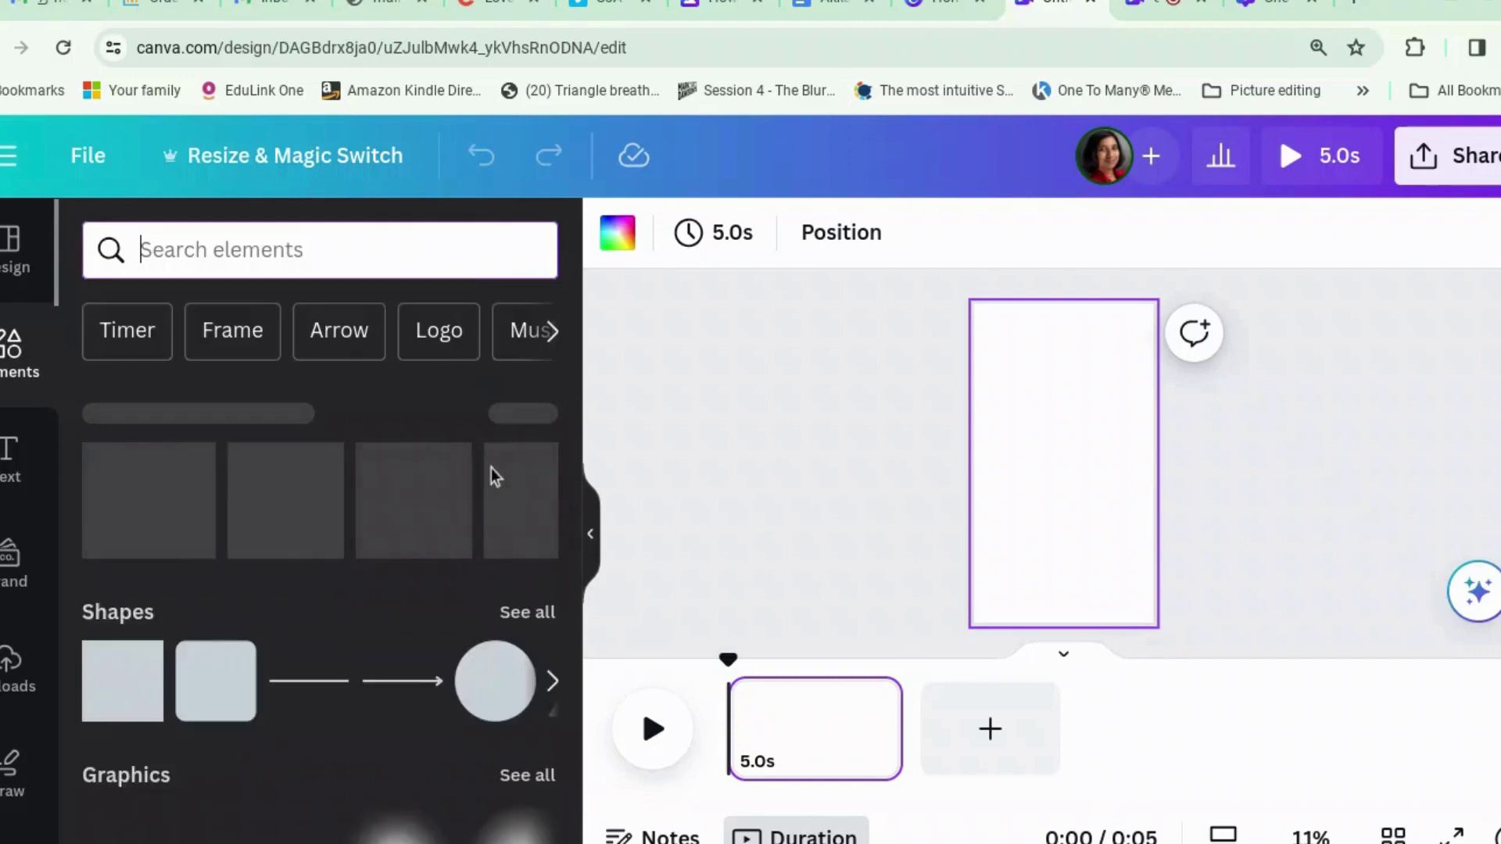
pyautogui.click(512, 505)
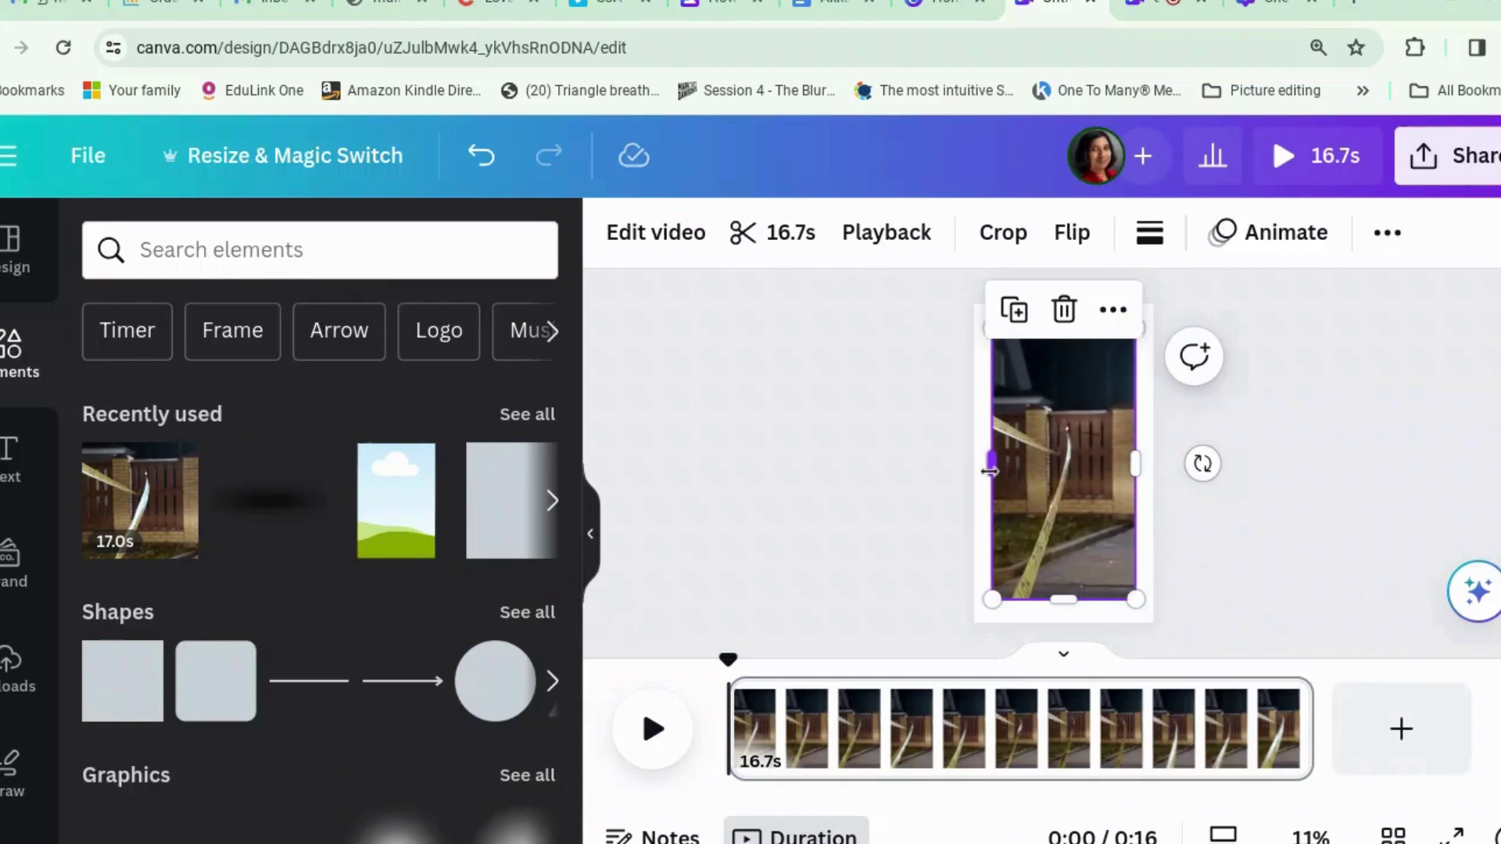
pyautogui.moveTo(990, 463); pyautogui.dragTo(973, 463)
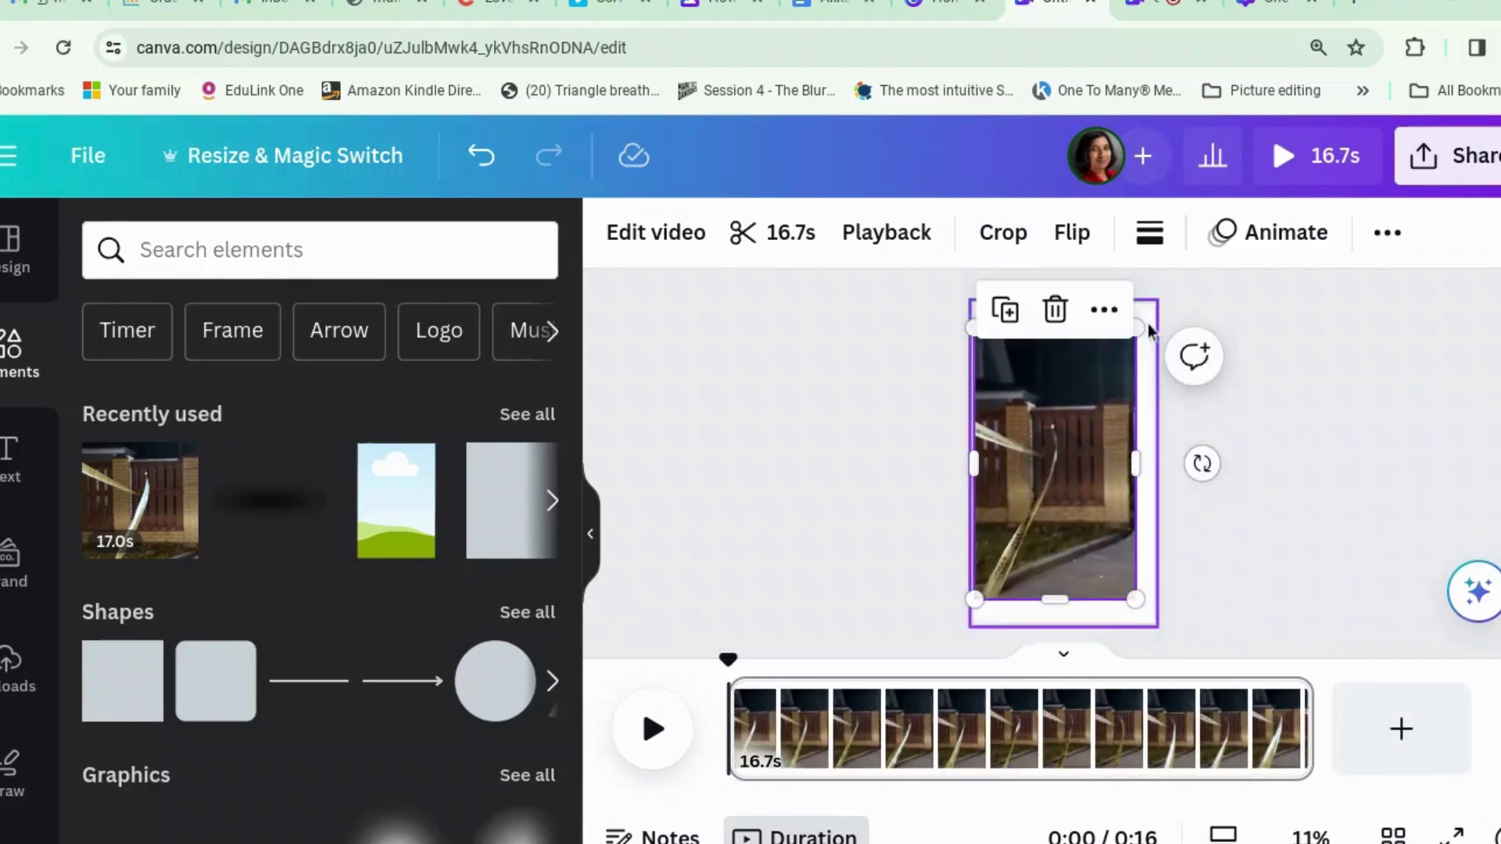
pyautogui.moveTo(1137, 327); pyautogui.dragTo(1153, 297)
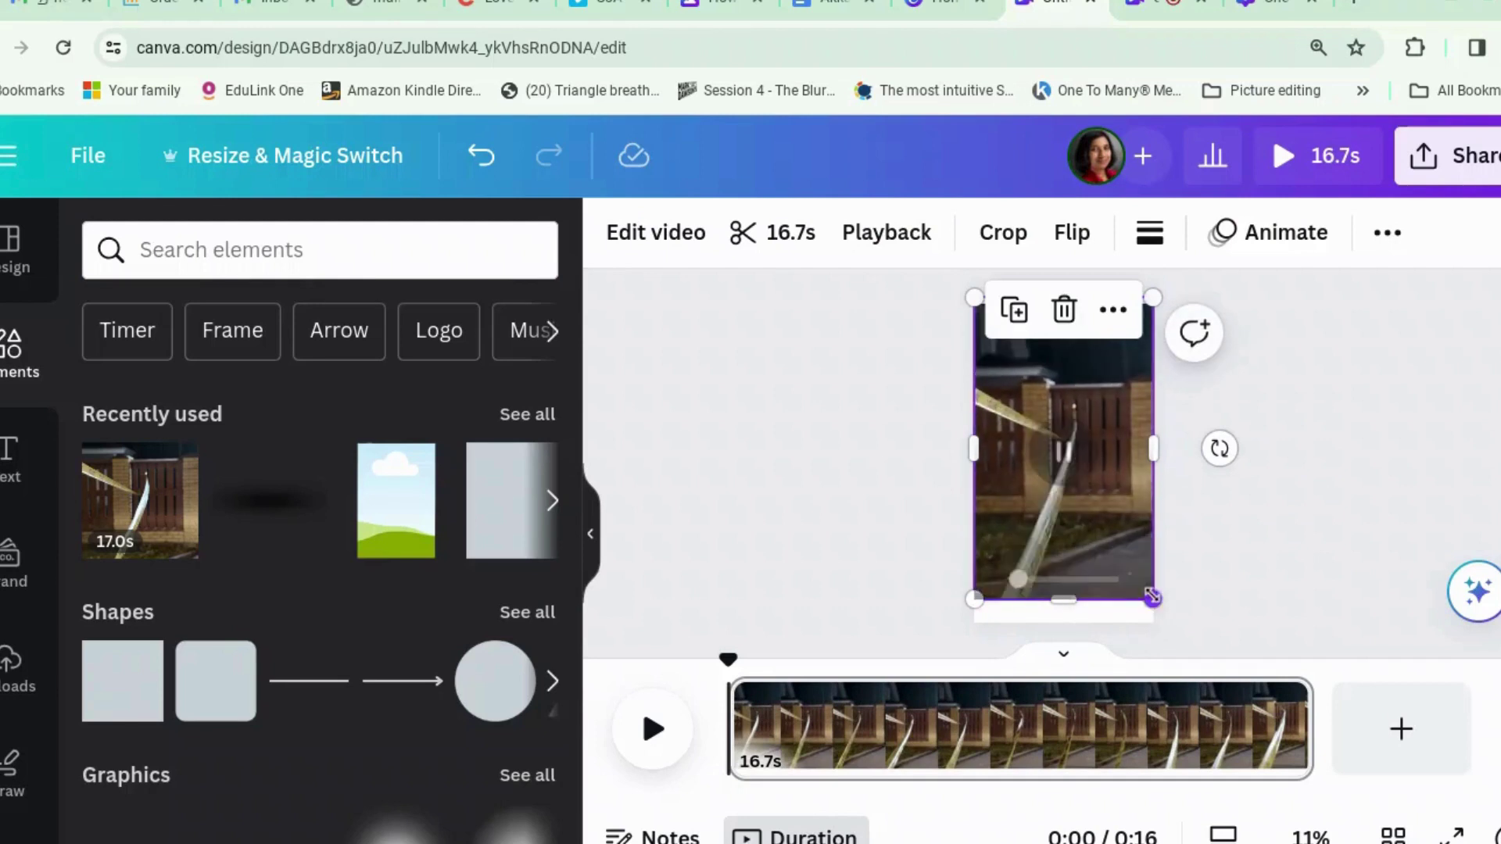
pyautogui.moveTo(1155, 604); pyautogui.dragTo(1165, 623)
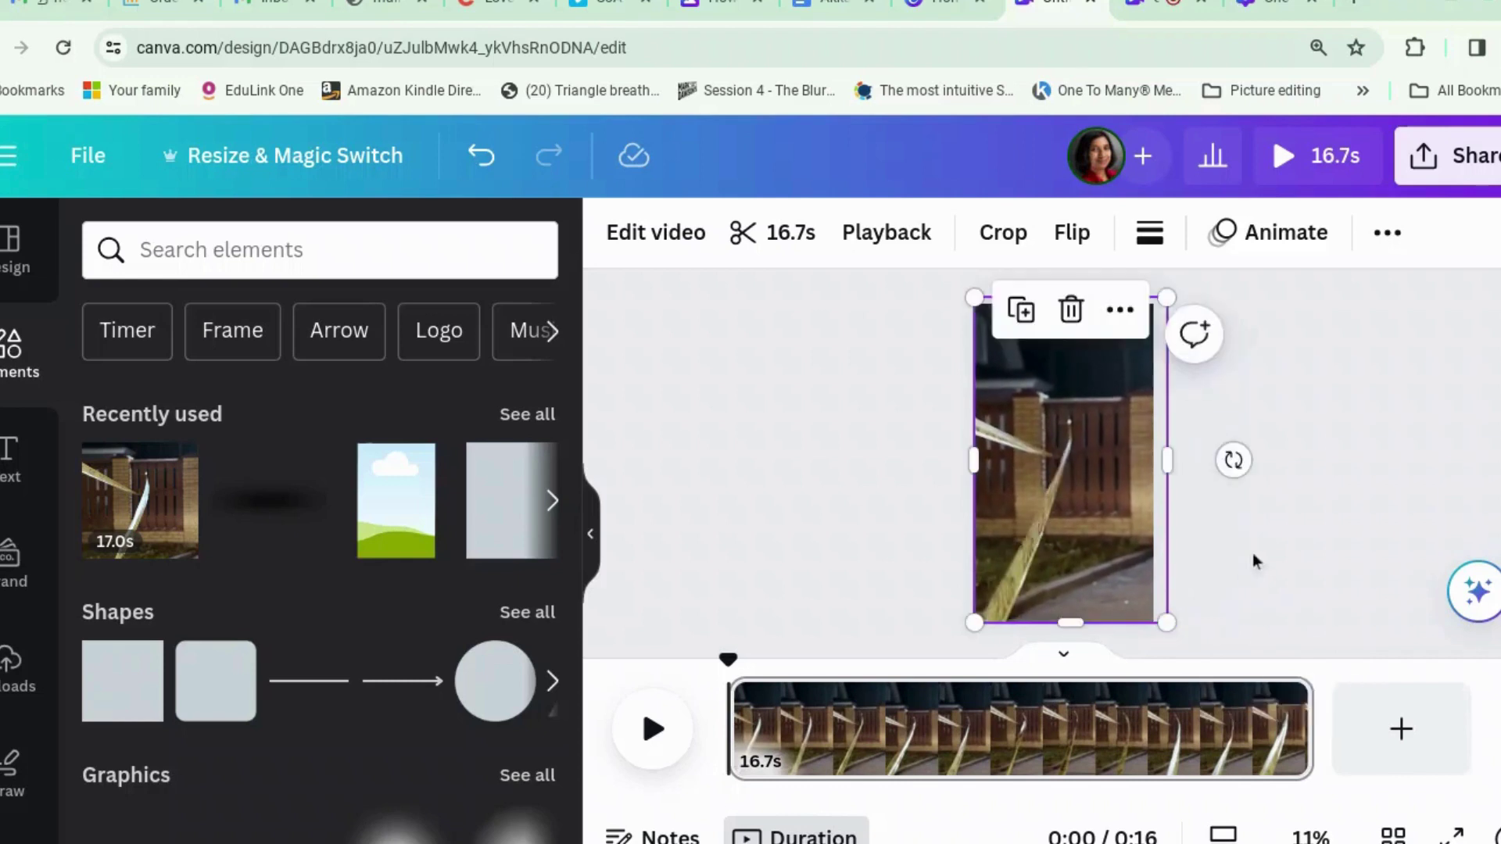
pyautogui.click(1253, 560)
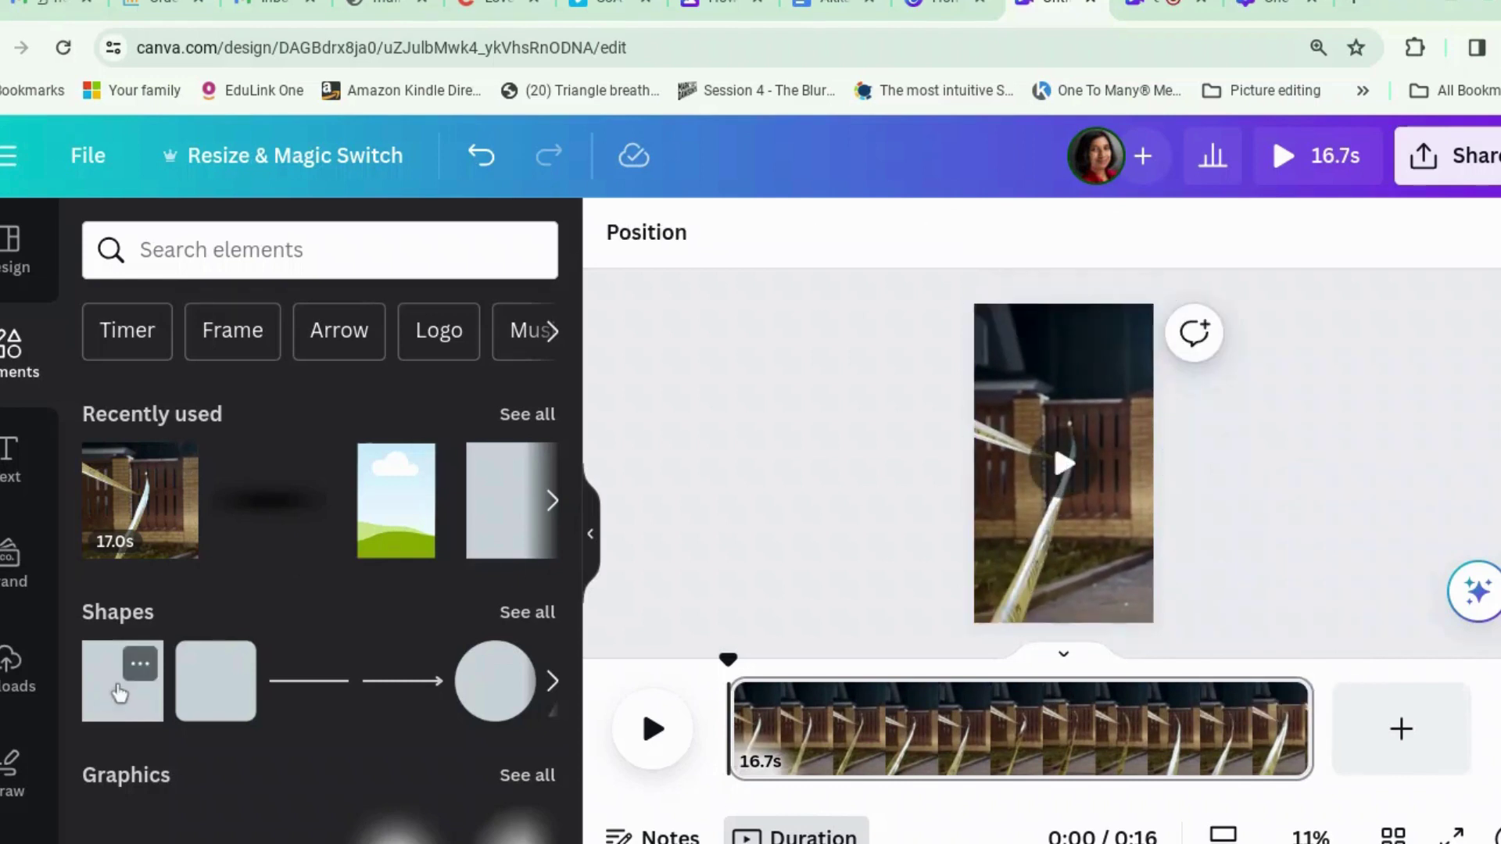
# Step: Add a square shape to the page and fill it with the default yellow (#FFDE59)
pyautogui.click(123, 681)
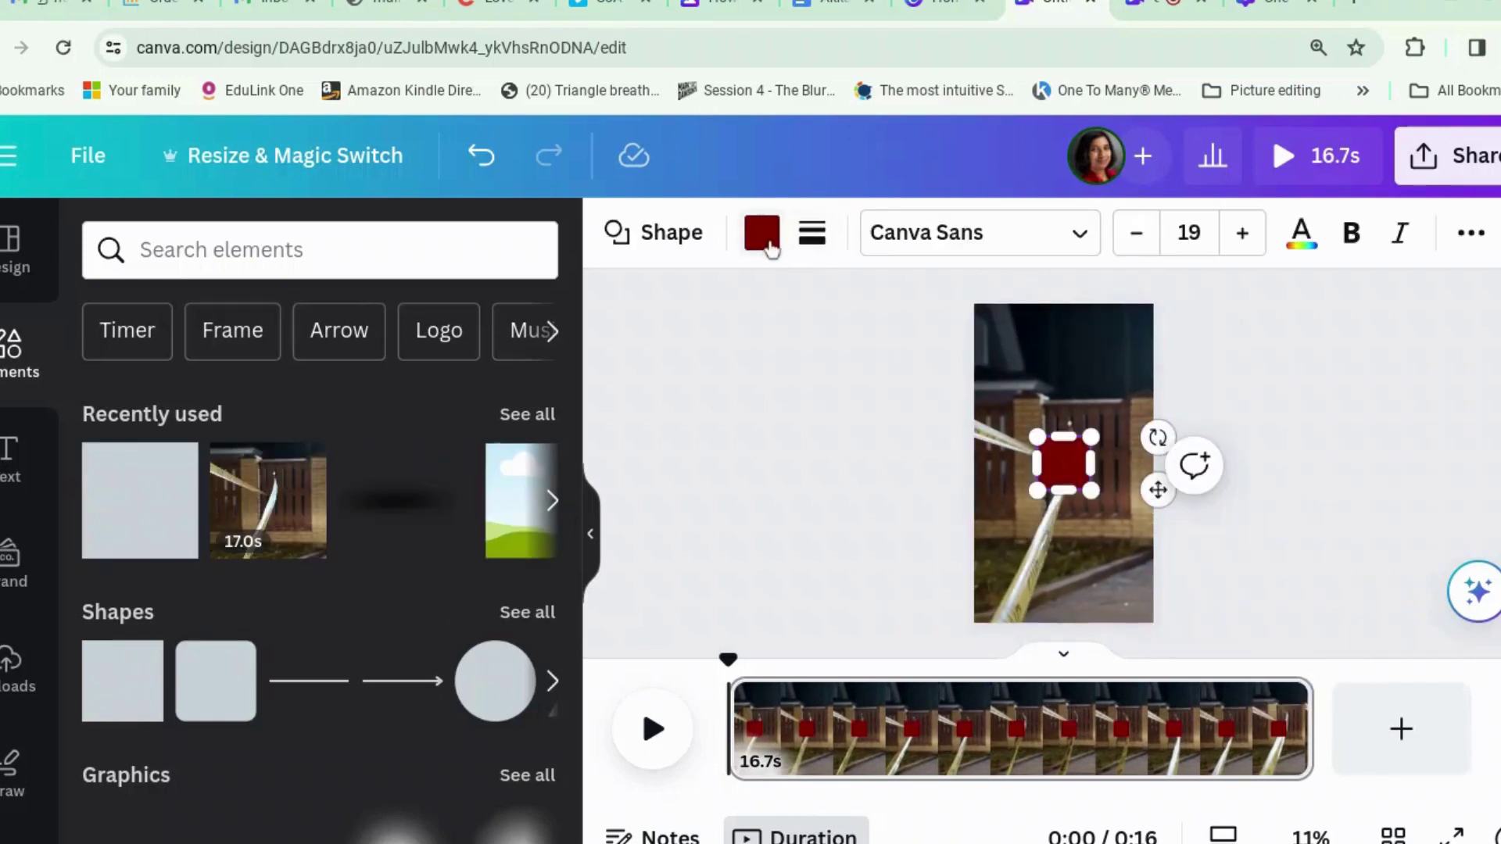
pyautogui.click(763, 233)
pyautogui.scroll(-5, 328, 663)
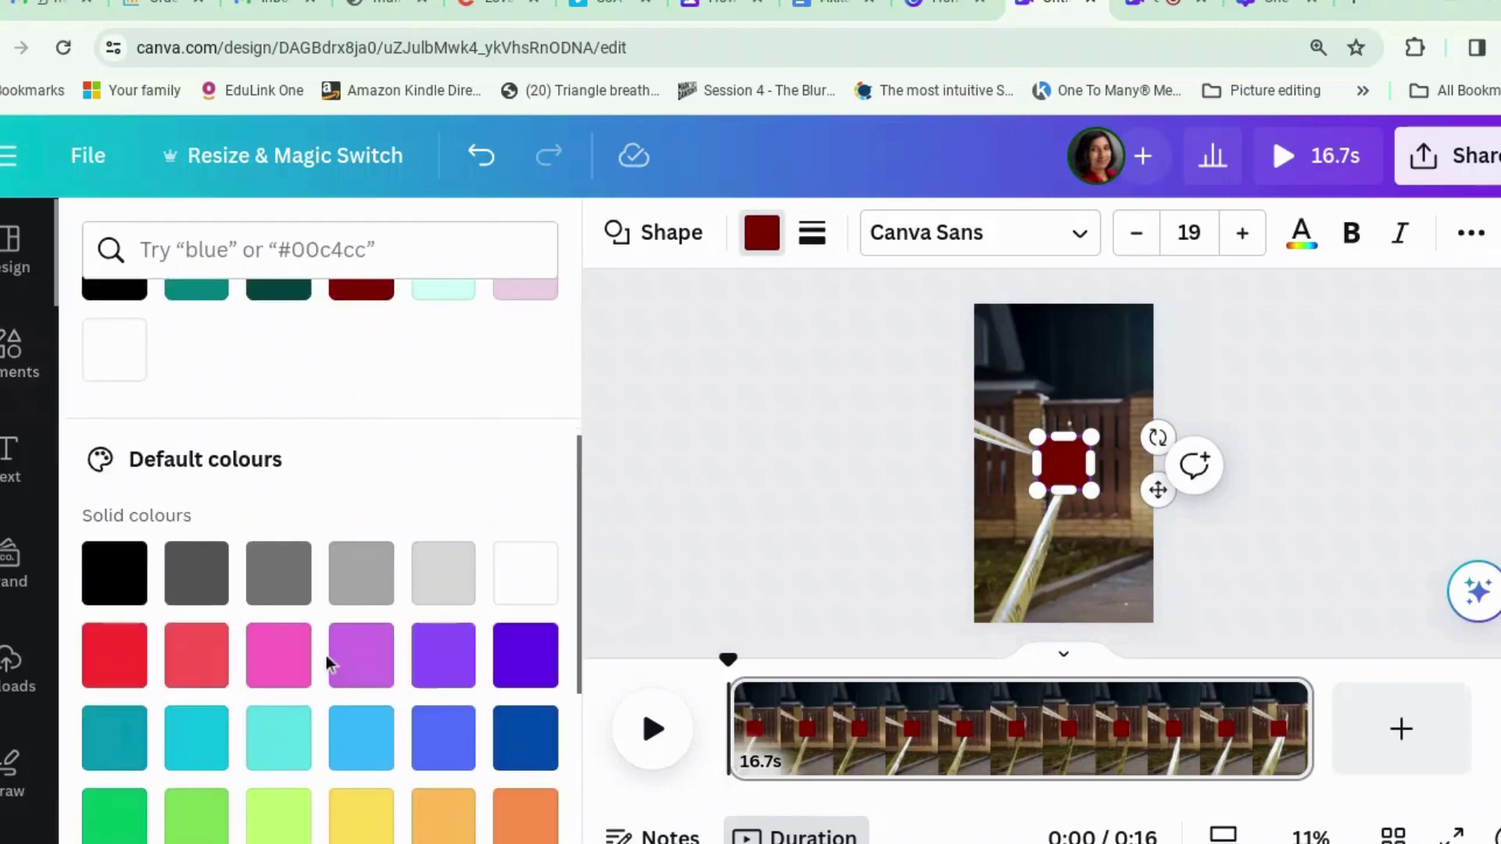
pyautogui.scroll(-1, 328, 663)
pyautogui.click(356, 743)
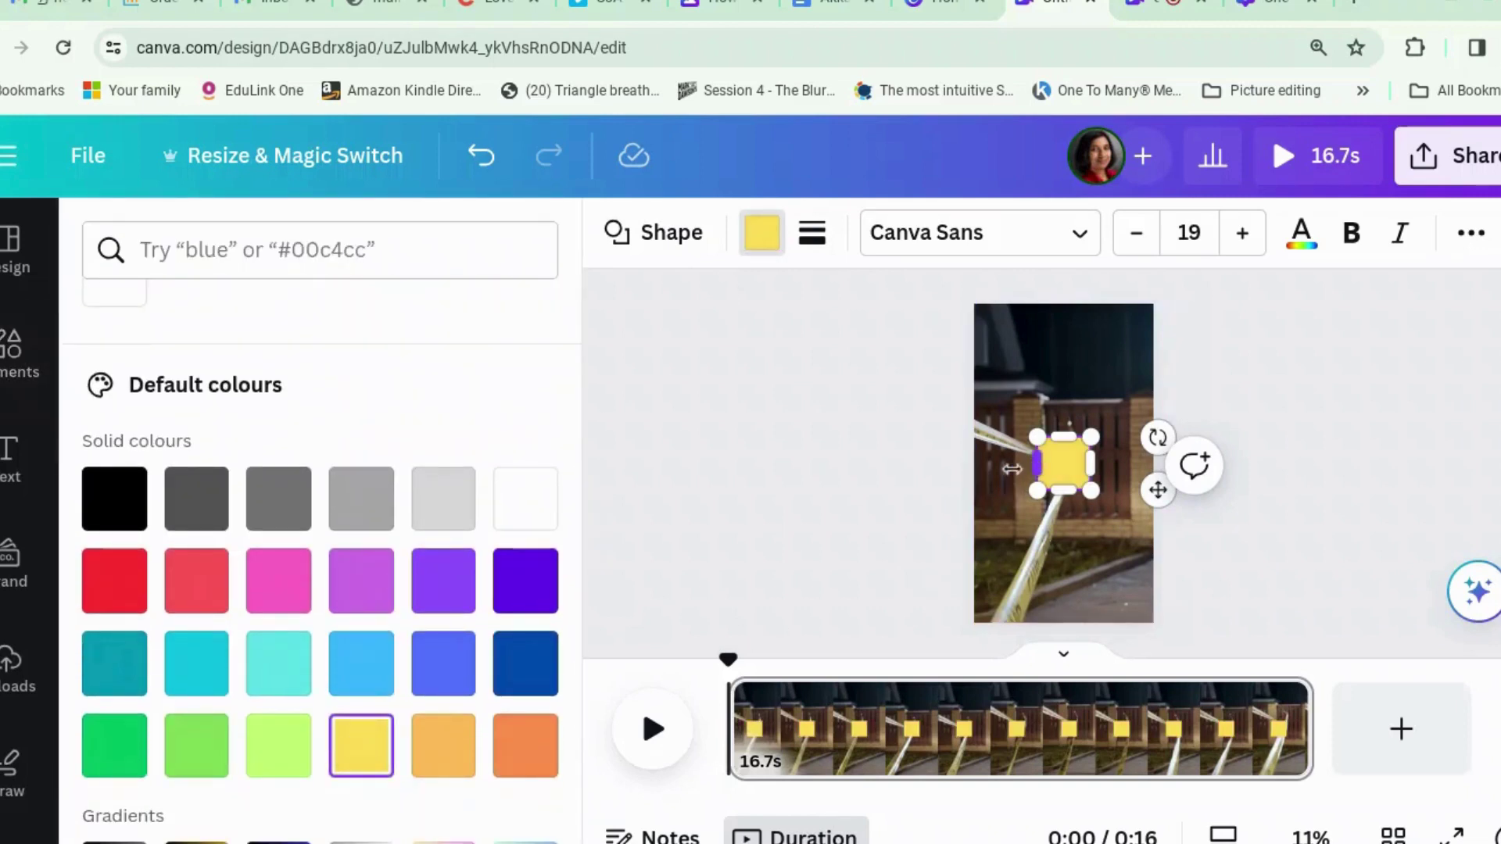
# Step: Stretch the yellow square into a horizontal band wider than the page and move it down near the page's lower edge
pyautogui.moveTo(1012, 469); pyautogui.dragTo(899, 469)
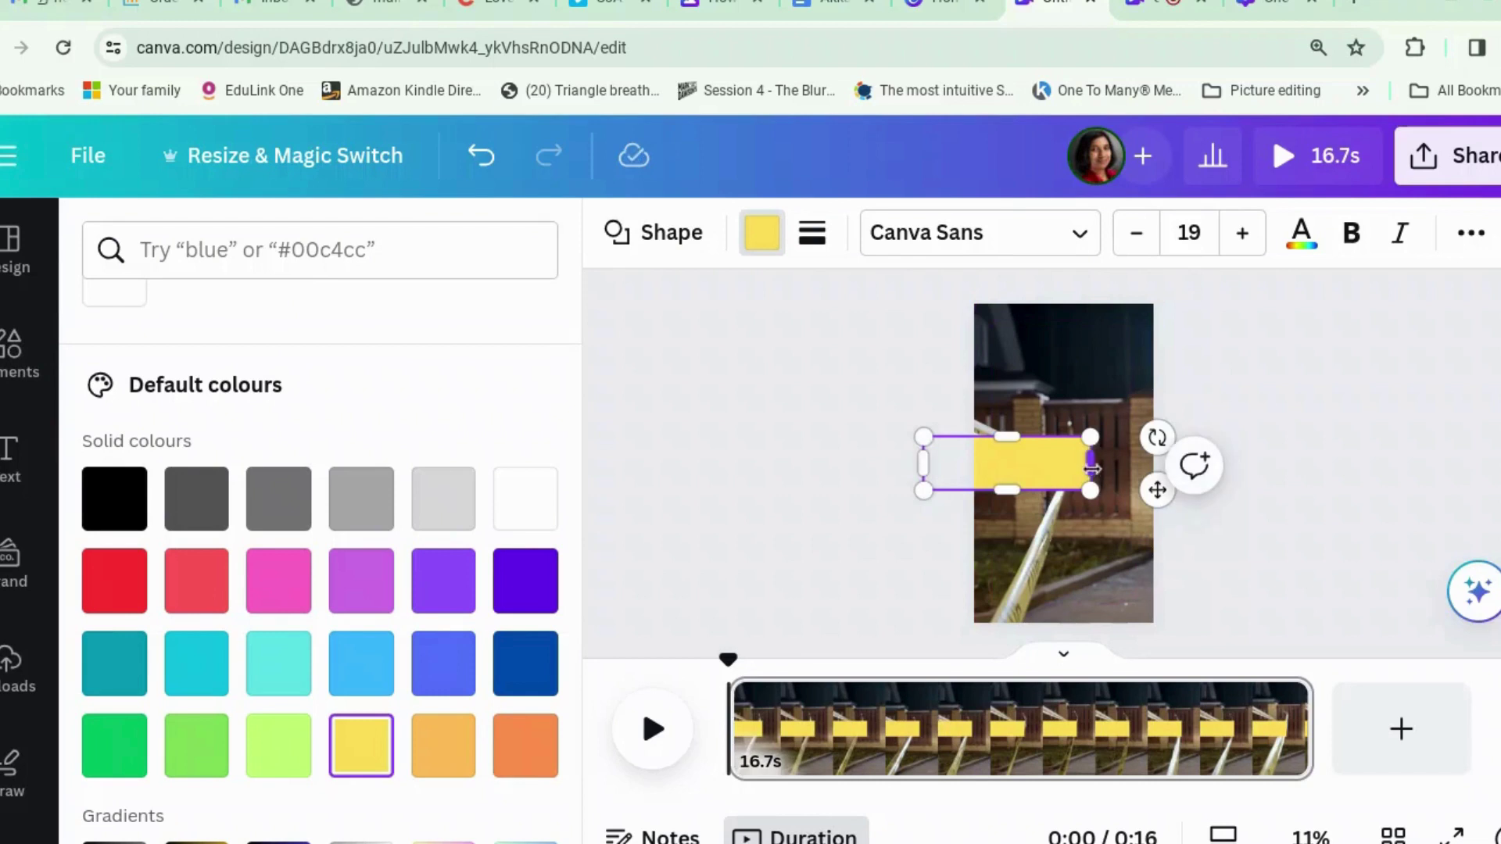
pyautogui.moveTo(1092, 470); pyautogui.dragTo(1202, 467)
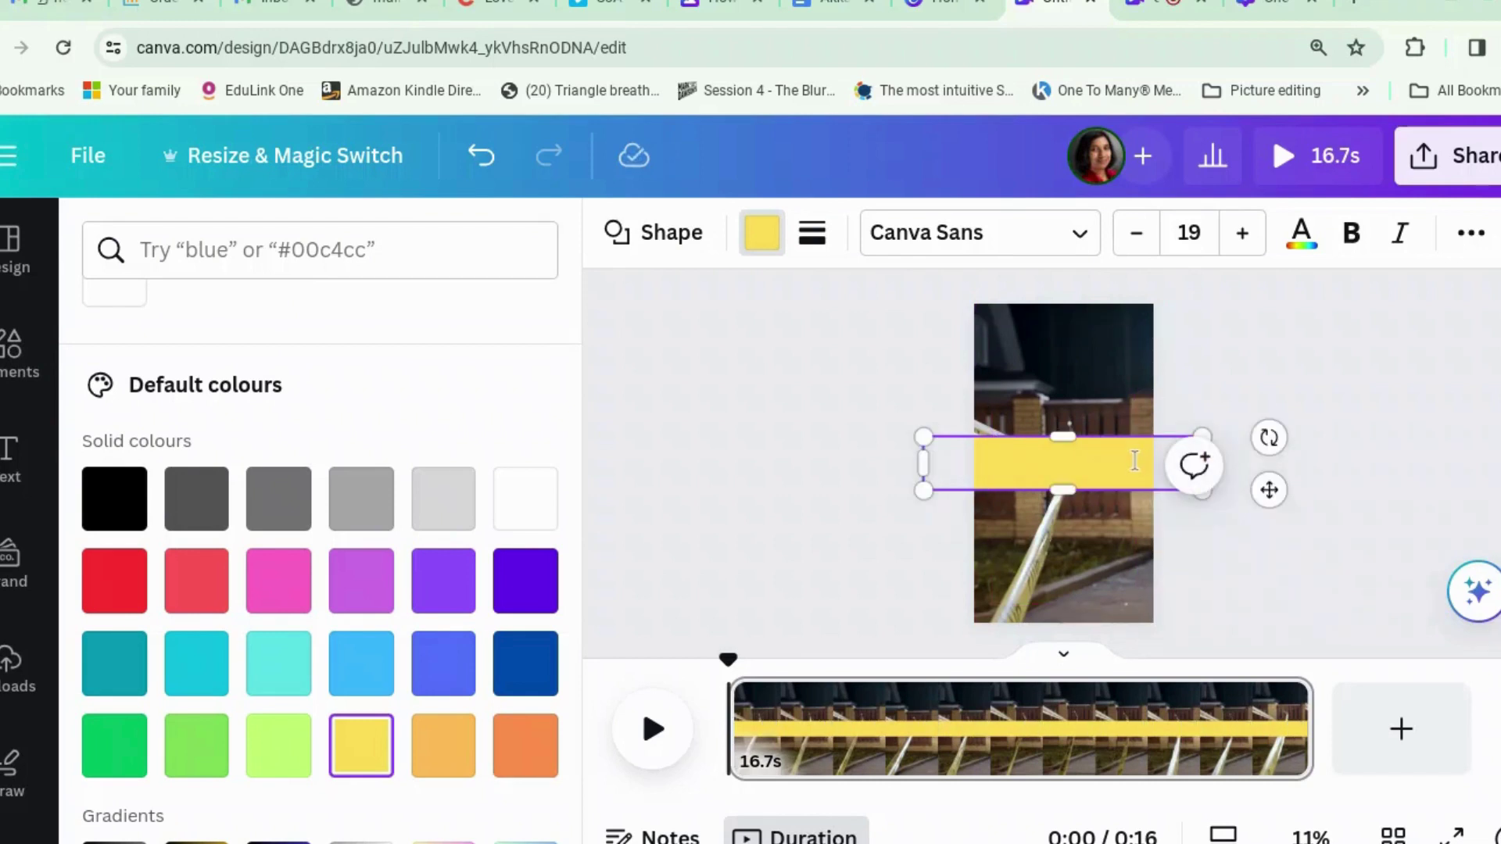
pyautogui.click(1094, 479)
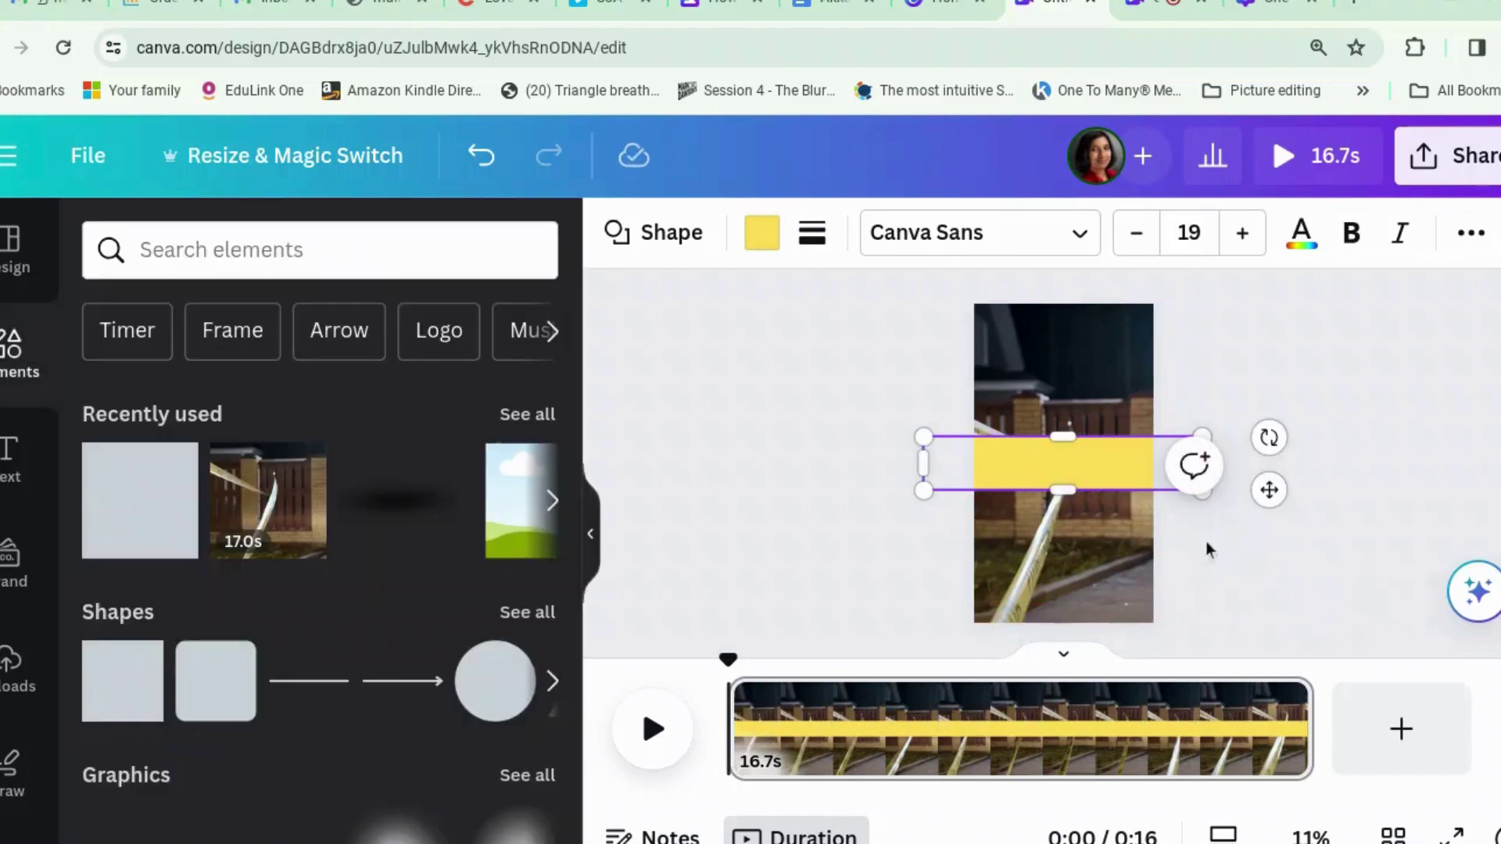
pyautogui.moveTo(1267, 487); pyautogui.dragTo(1275, 603)
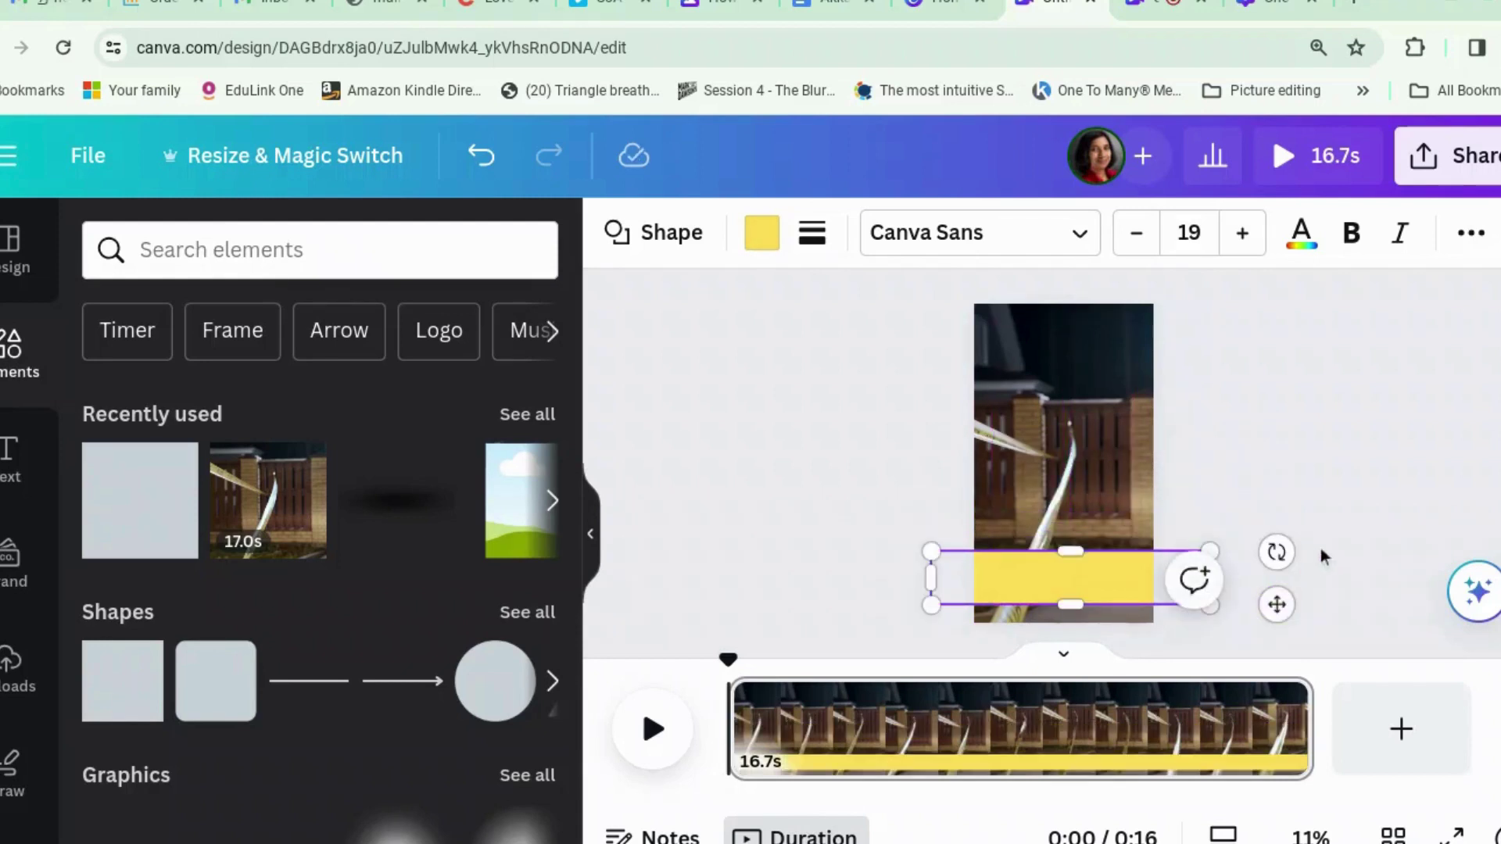
pyautogui.click(1273, 517)
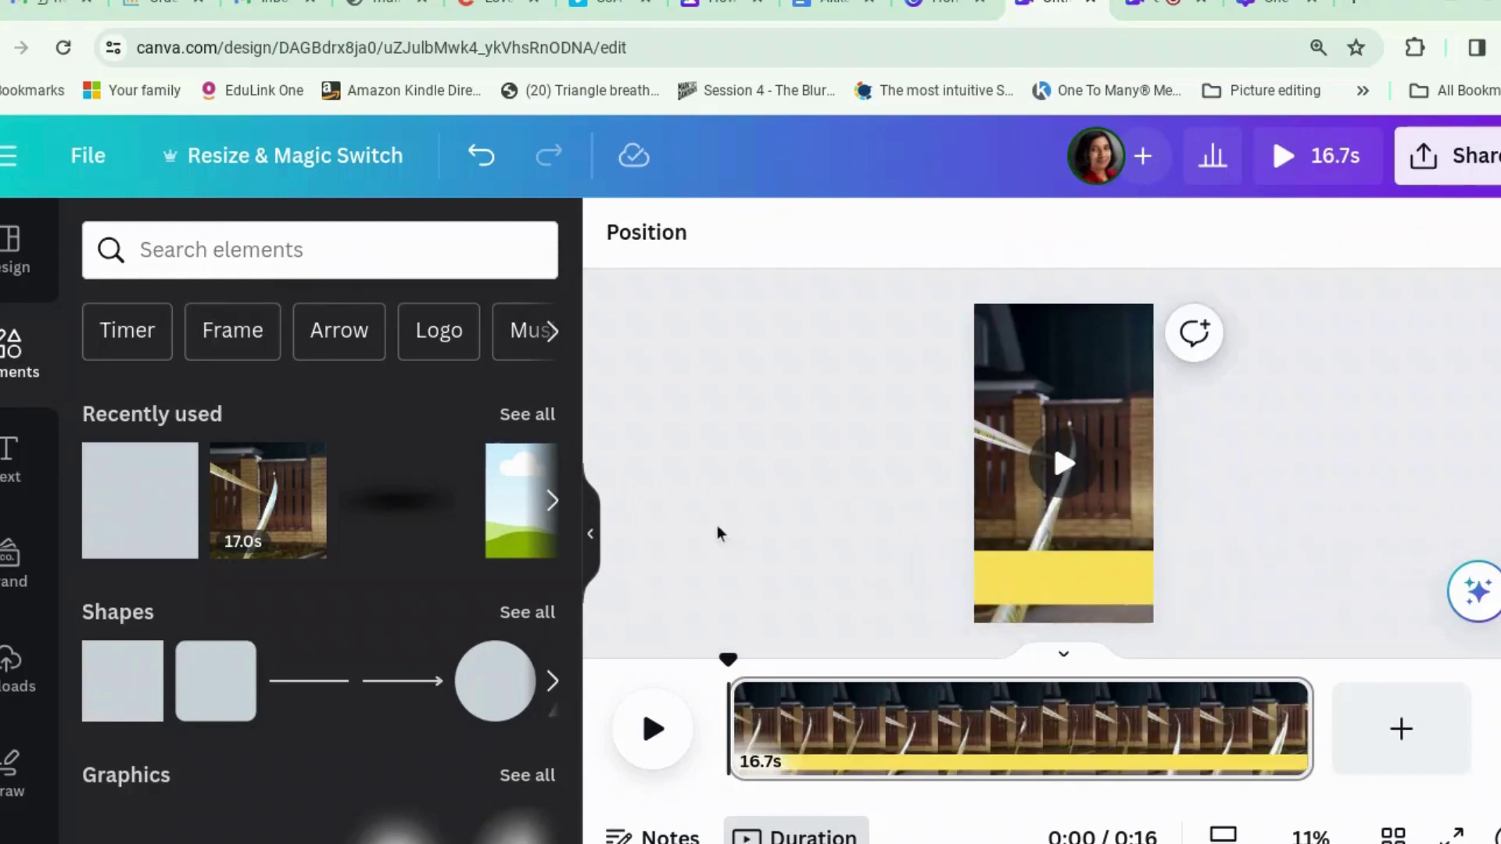
# Step: Set the crime-scene tape video as the page background
pyautogui.rightClick(1032, 352)
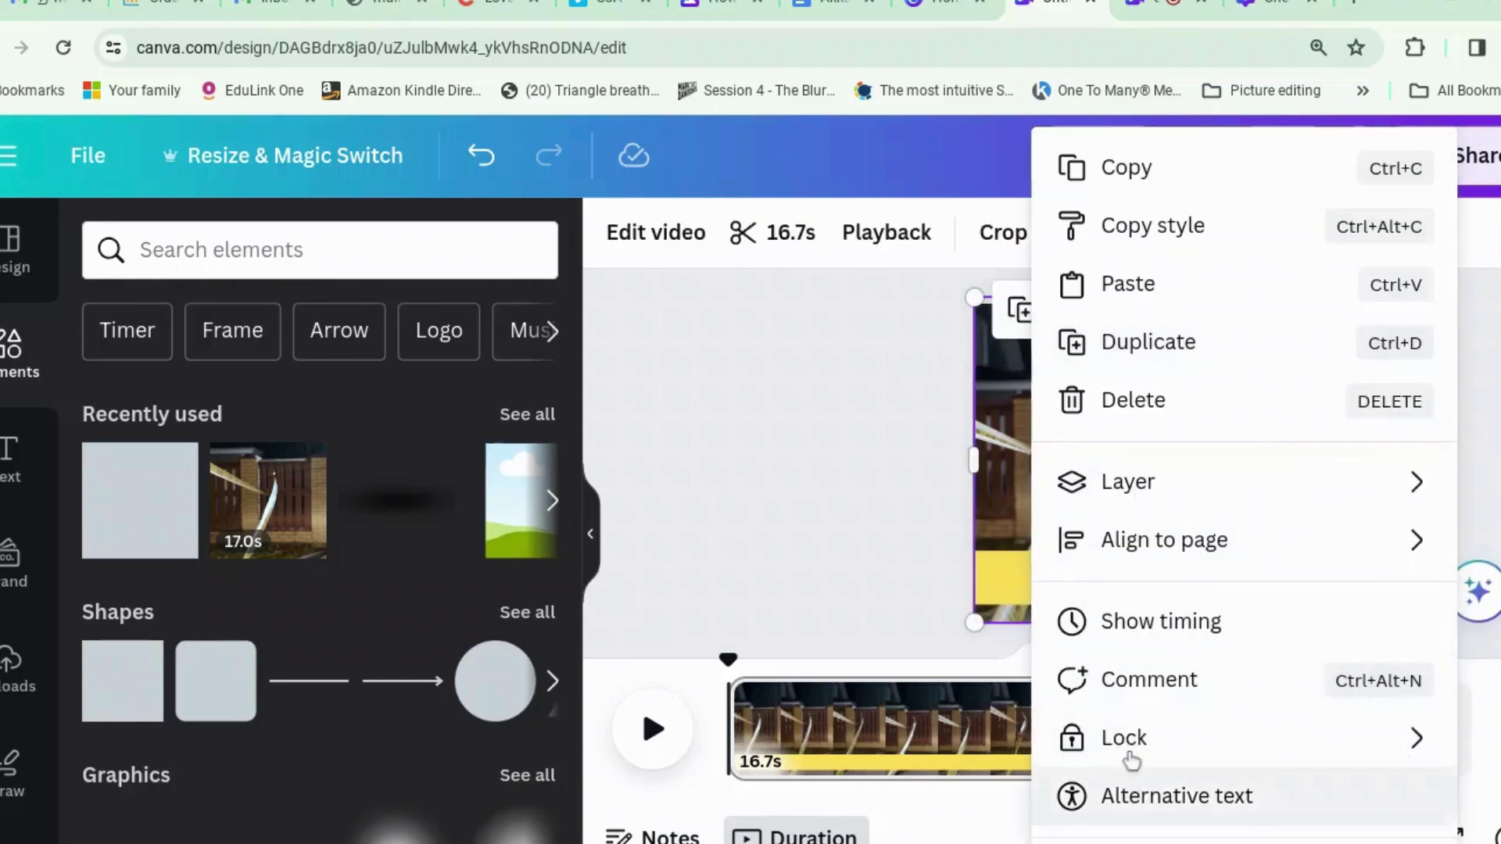
pyautogui.scroll(-2, 1129, 761)
pyautogui.click(1129, 780)
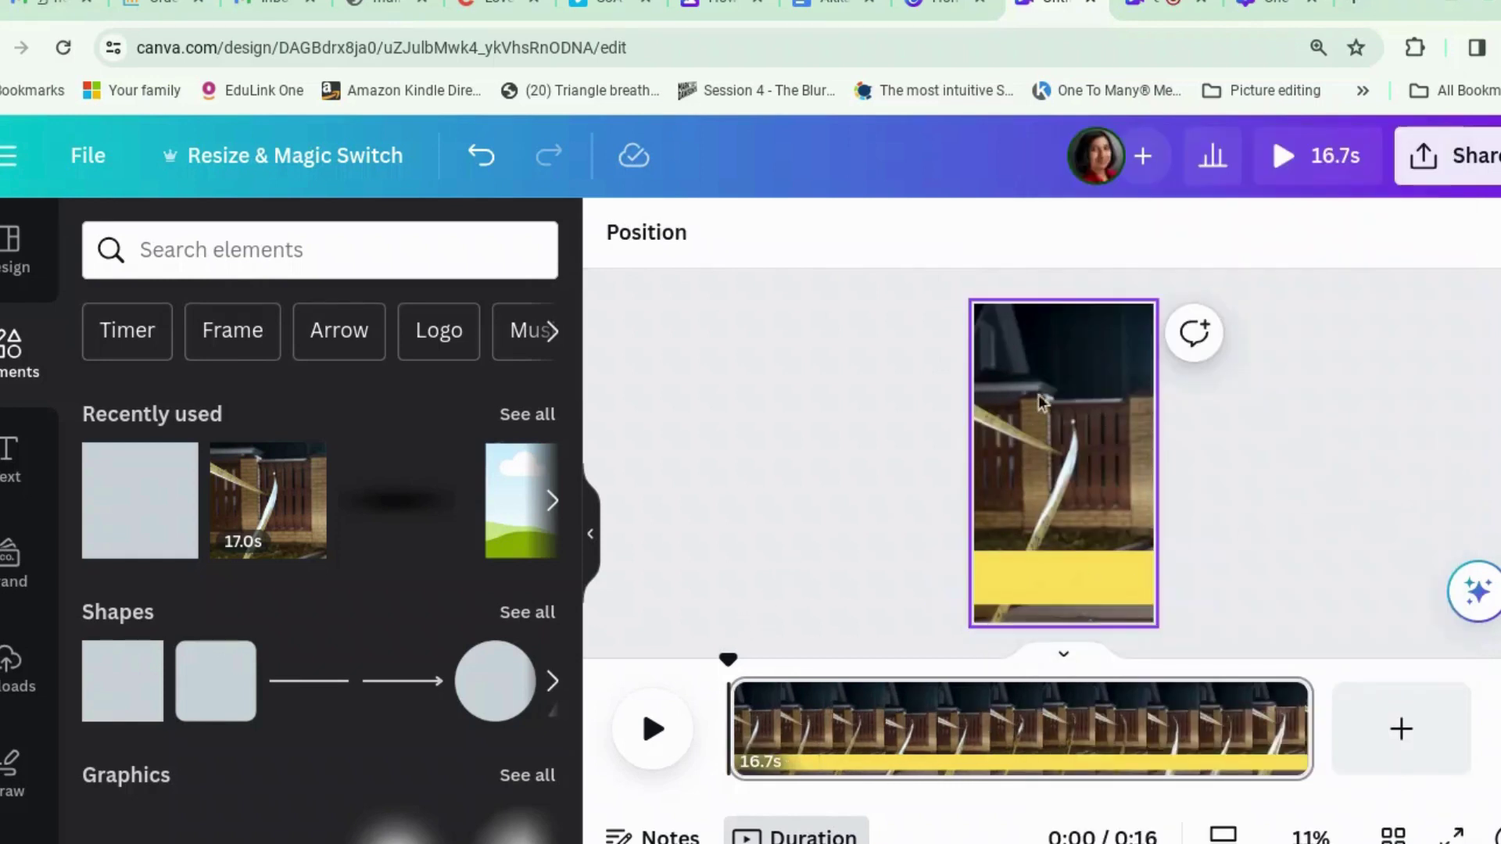
# Step: Add a subheading text, place it on the yellow band and enlarge it to size 111
pyautogui.click(1087, 574)
pyautogui.click(4, 481)
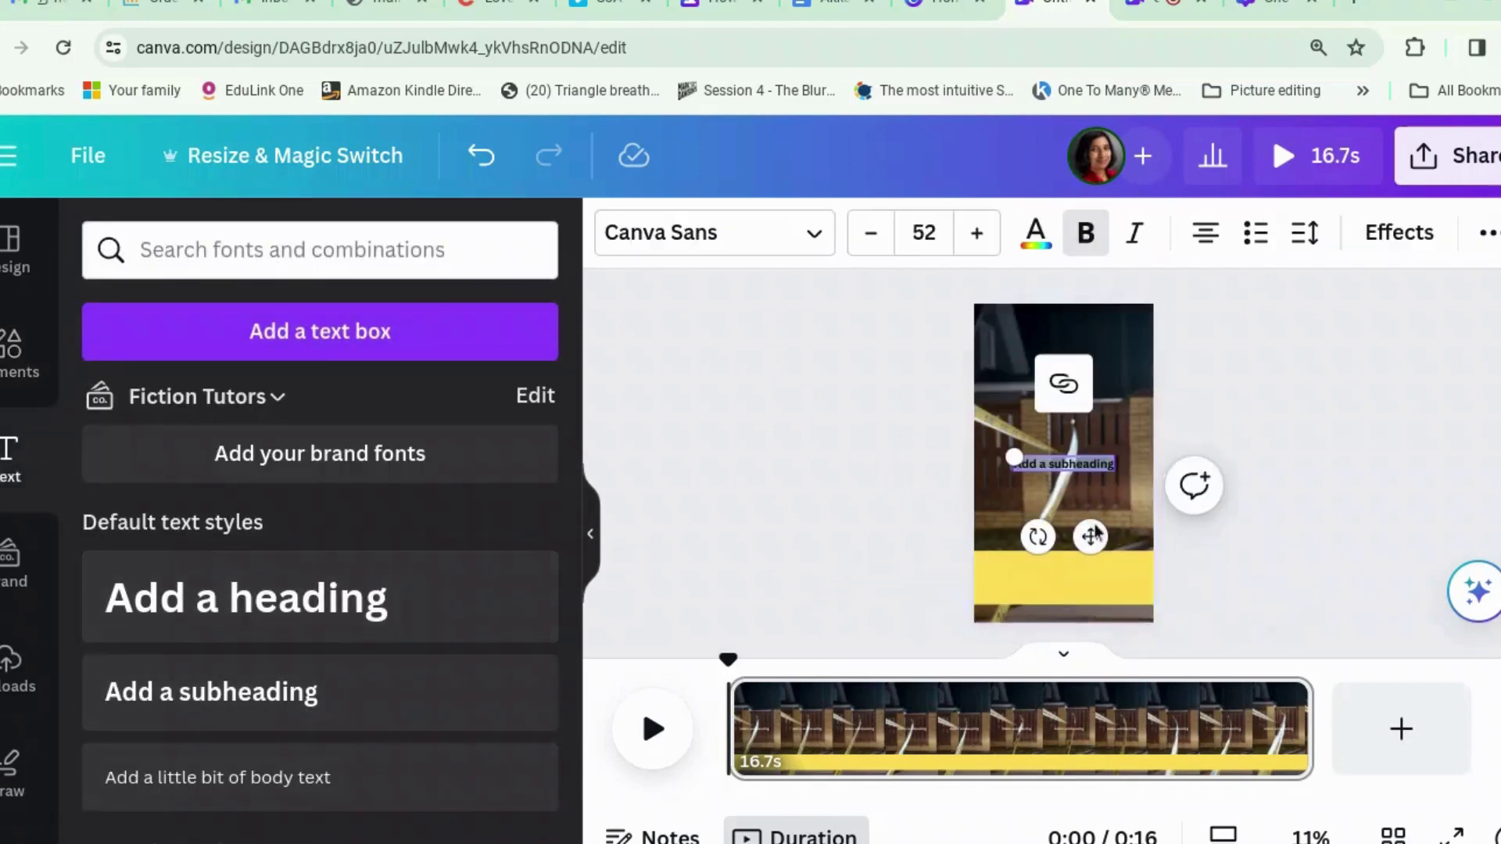
pyautogui.moveTo(1093, 536); pyautogui.dragTo(1115, 649)
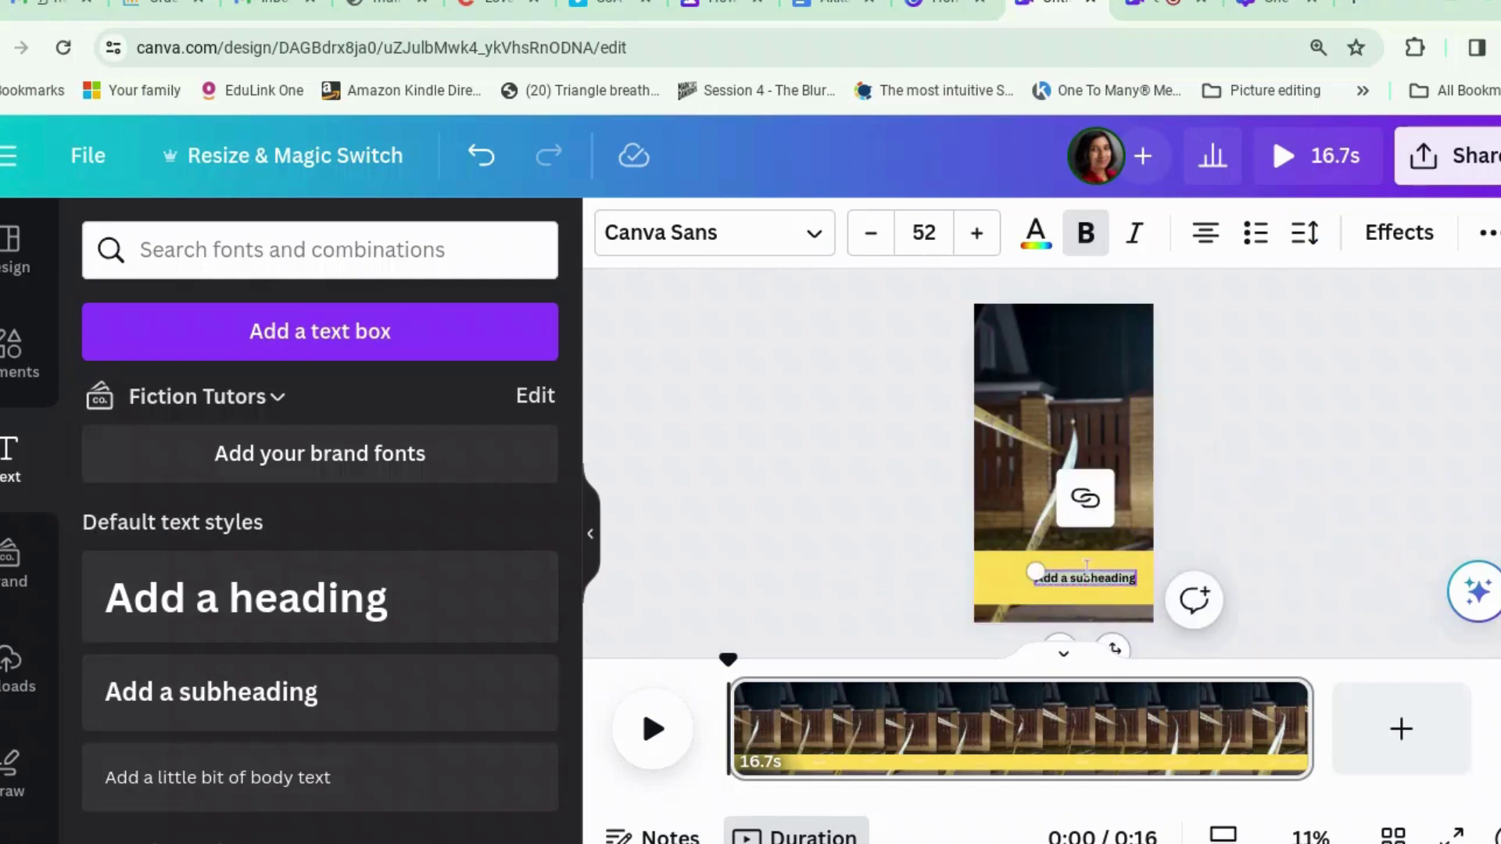
pyautogui.moveTo(1034, 568); pyautogui.dragTo(922, 556)
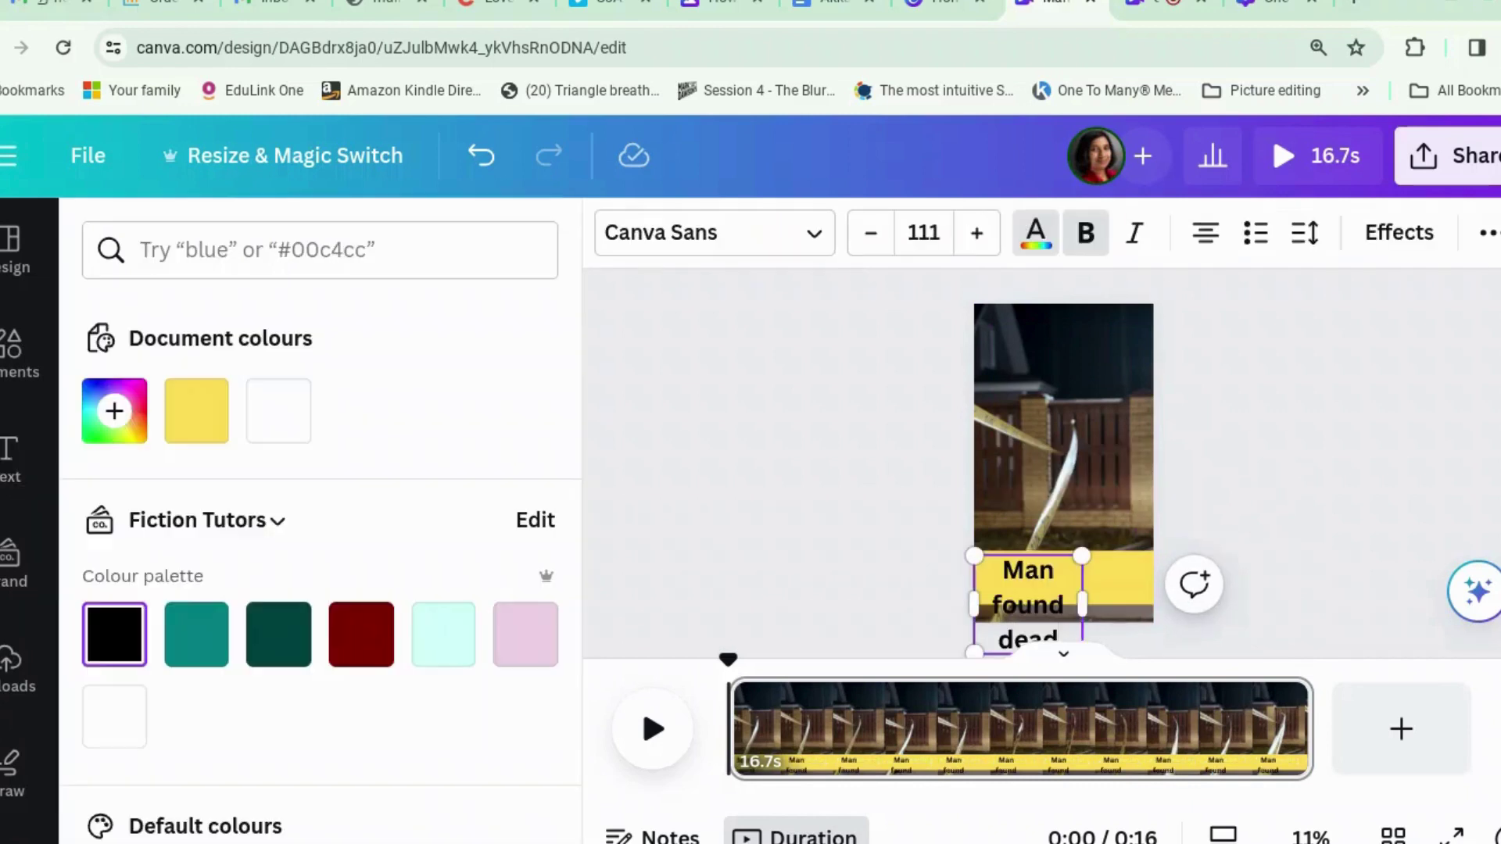
# Step: Enter "Man found dead buried under cheese..." on a single line and move it along the band to start at the page's right edge
pyautogui.write('ried under thee')
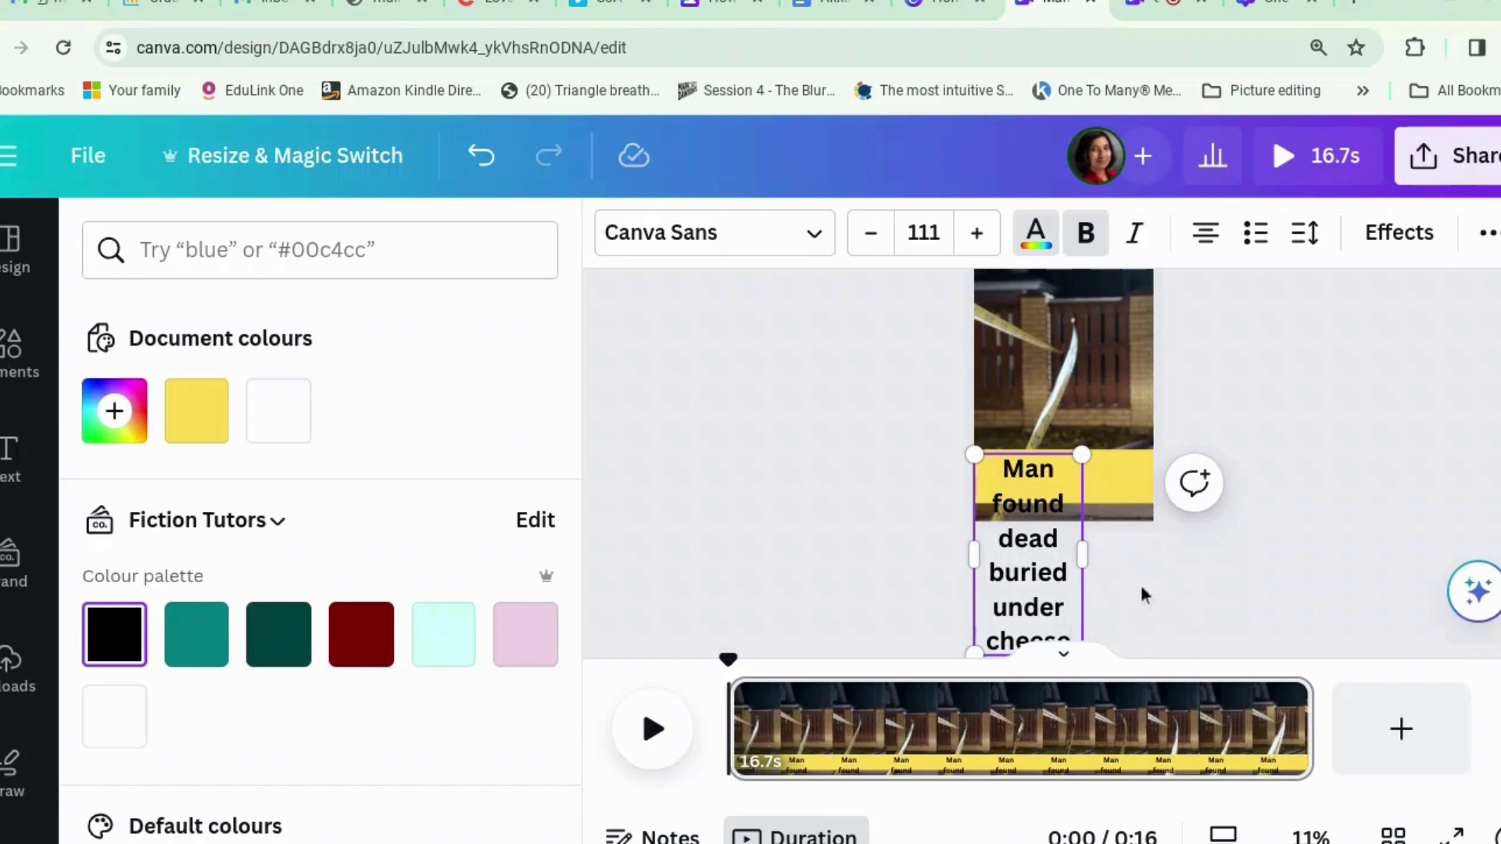
pyautogui.moveTo(1082, 555); pyautogui.dragTo(1457, 462)
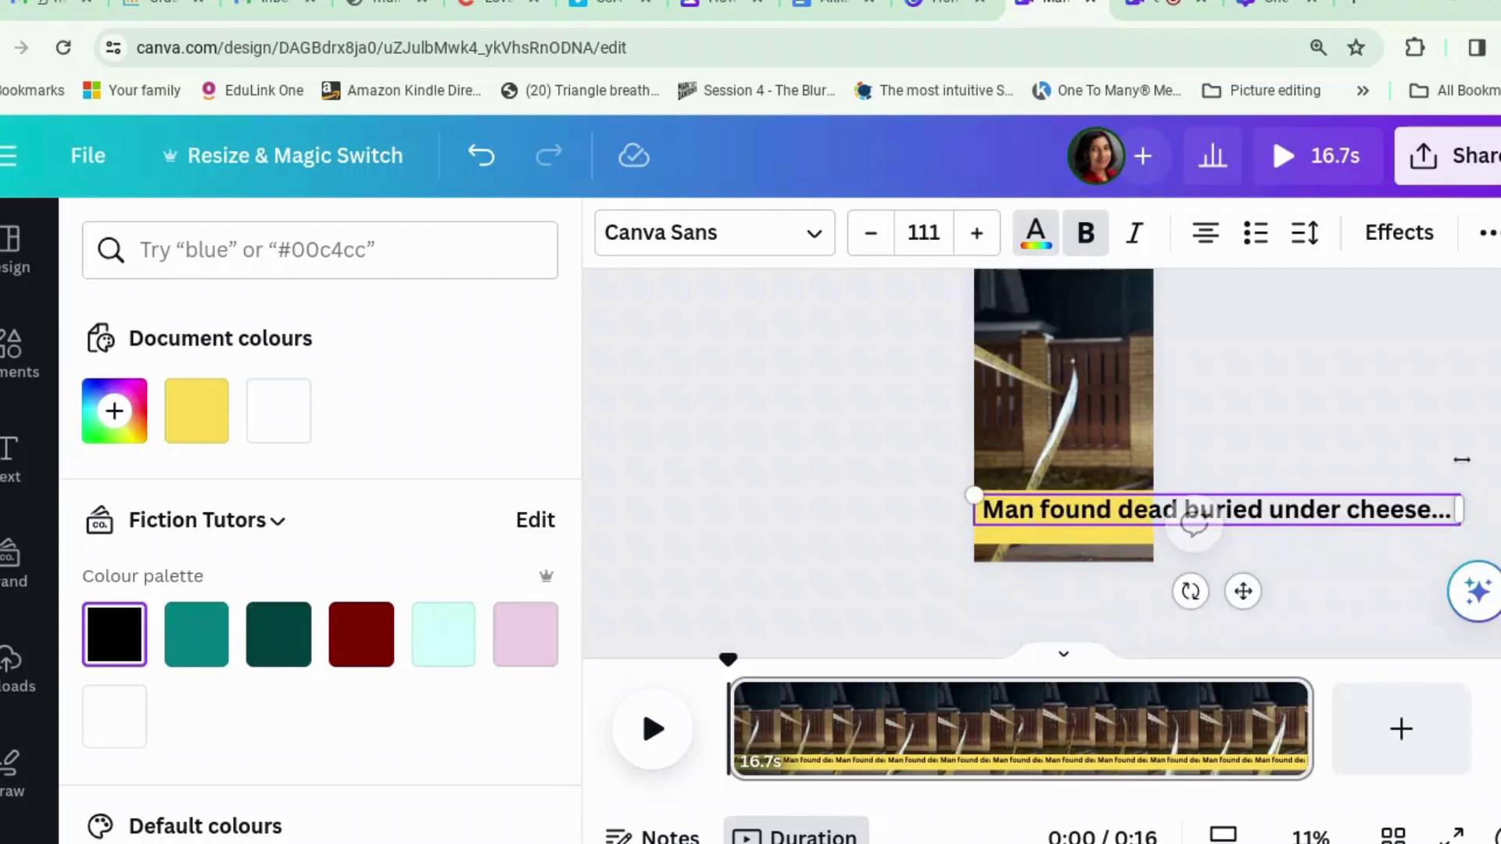
pyautogui.click(1443, 382)
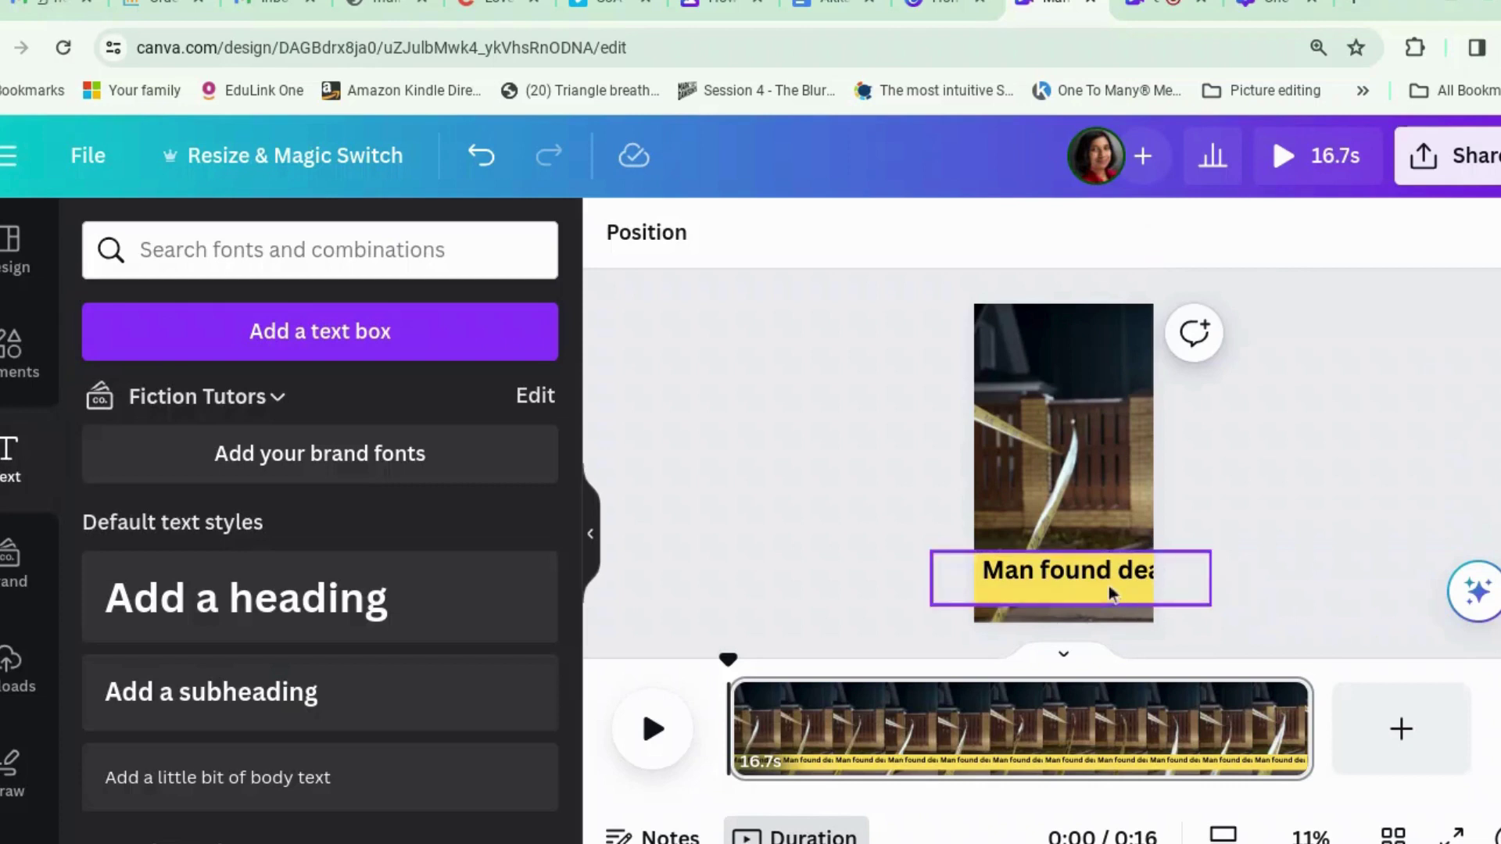
pyautogui.moveTo(1108, 585); pyautogui.dragTo(1052, 576)
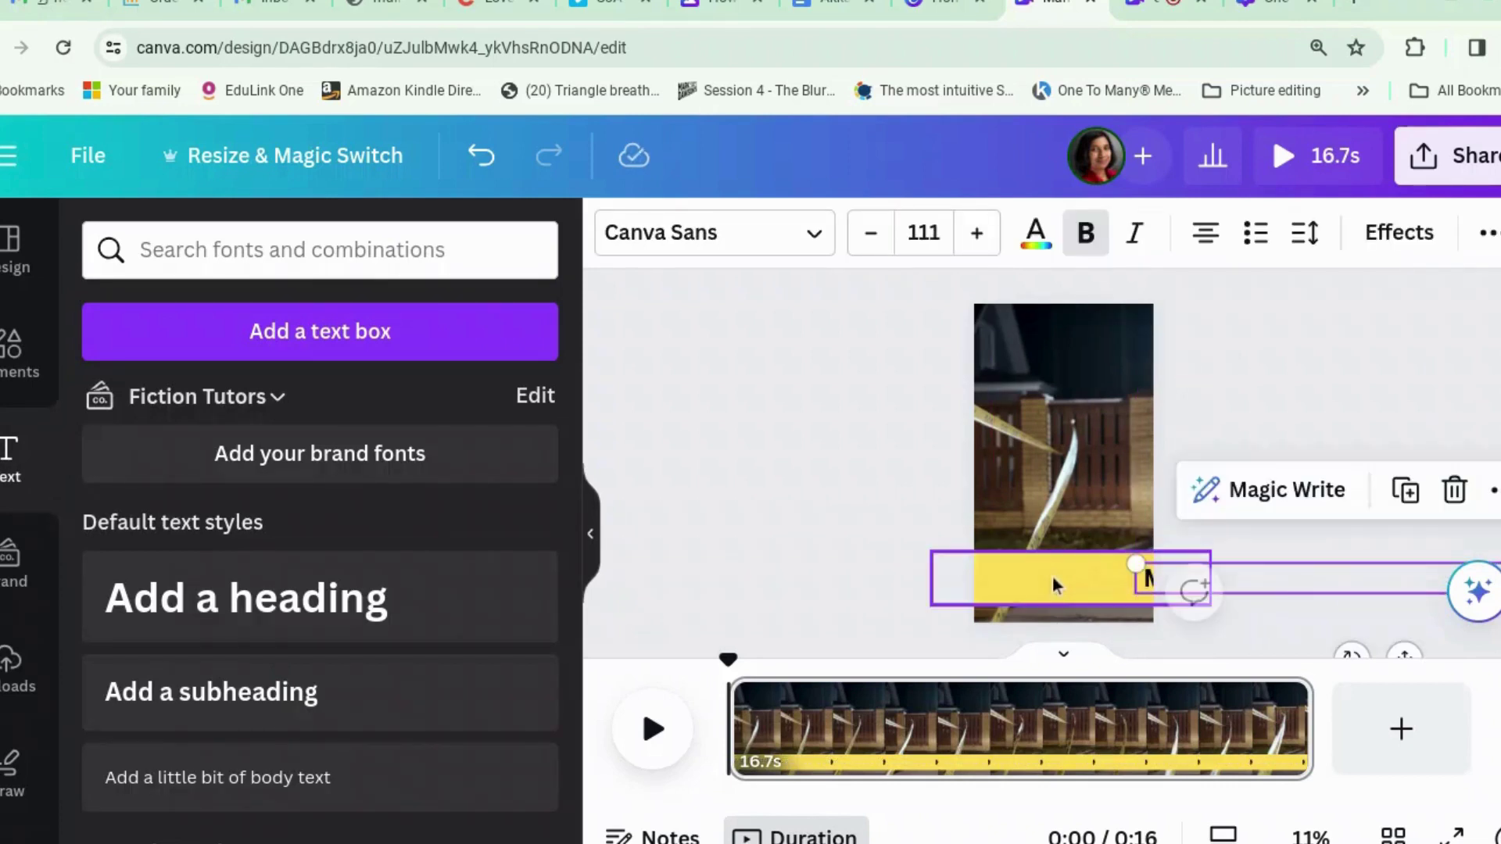
# Step: Change the yellow band's fill to a more saturated yellow, about #FFD737
pyautogui.click(1058, 579)
pyautogui.click(764, 235)
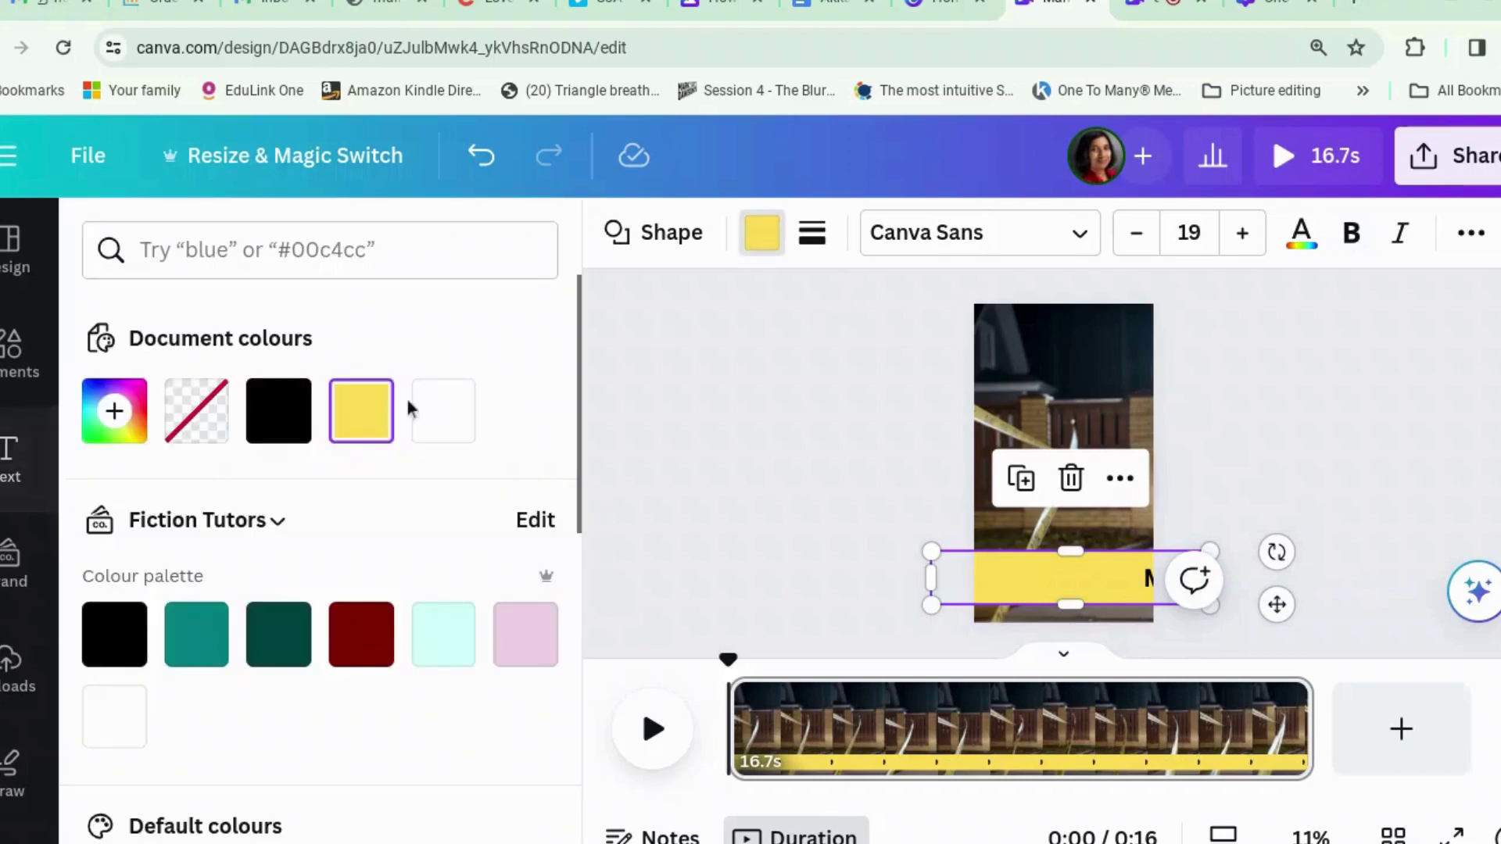
pyautogui.click(366, 412)
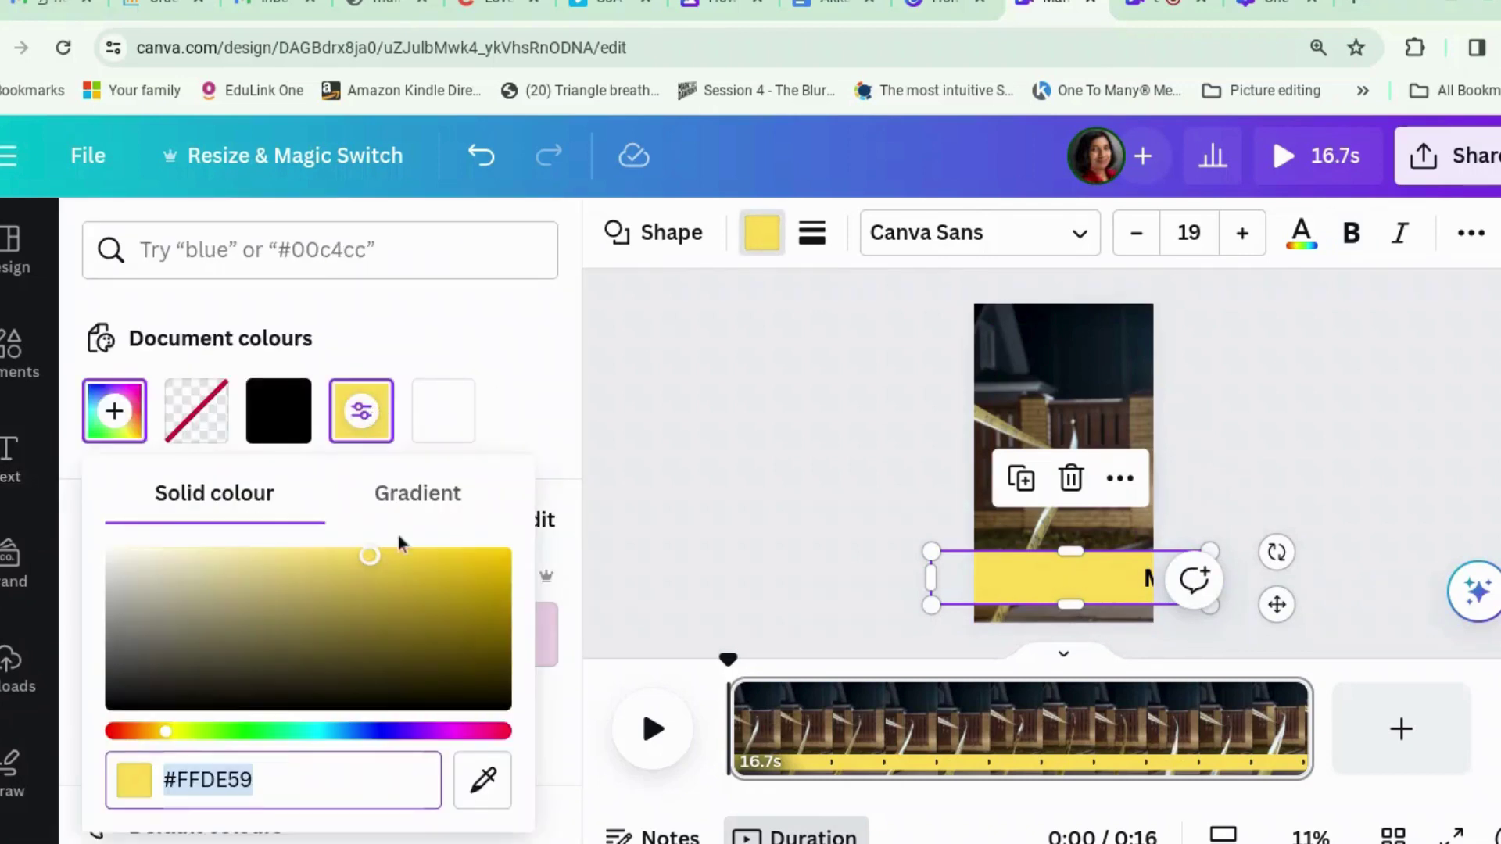
pyautogui.moveTo(374, 562); pyautogui.dragTo(414, 552)
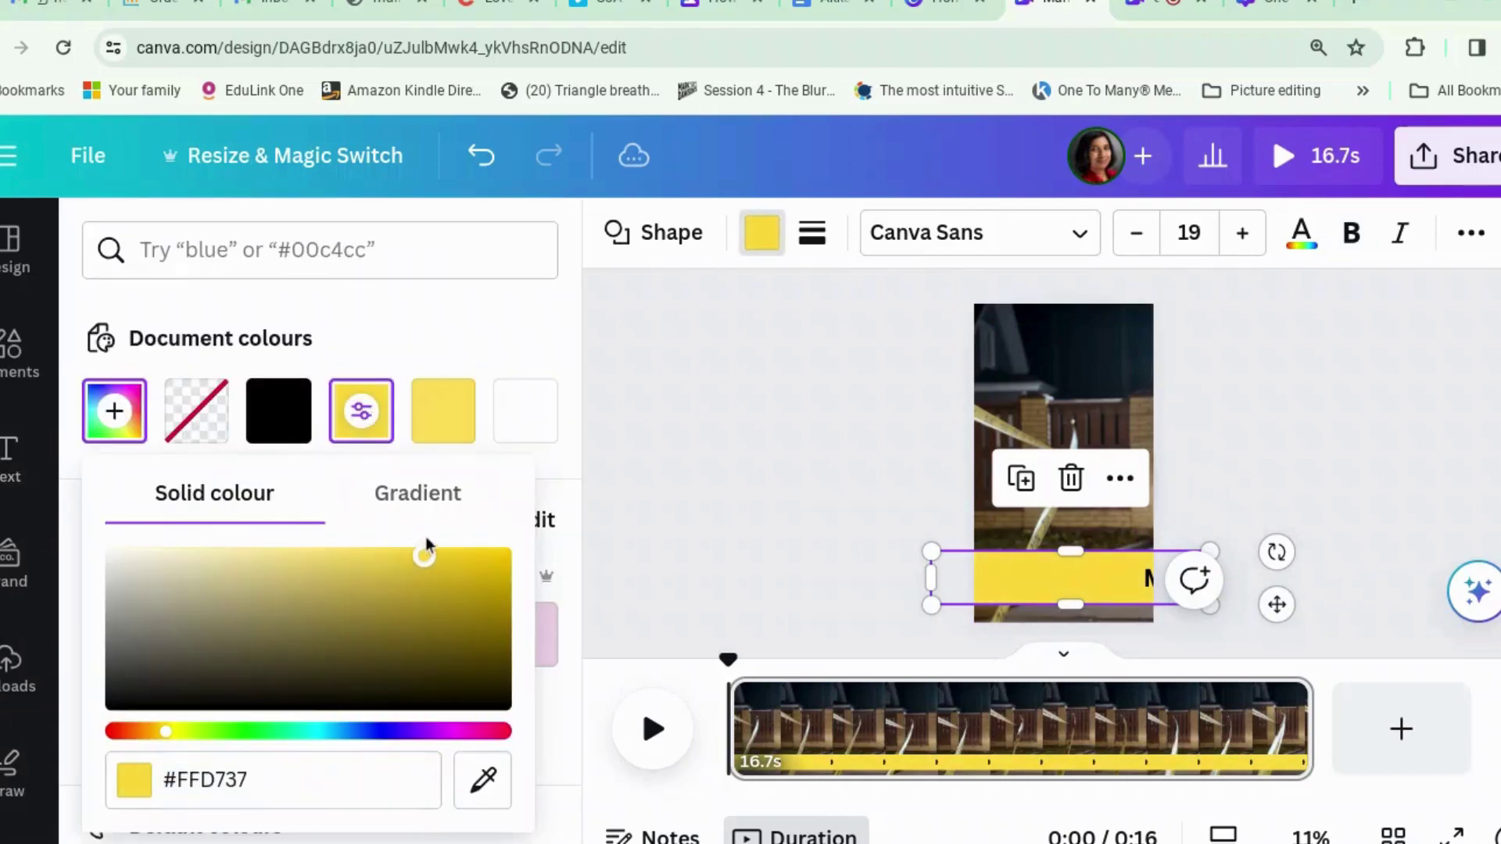
# Step: Set the yellow band's fill to #FFE57B and nudge the headline text slightly down within the band
pyautogui.moveTo(311, 529)
pyautogui.mouseDown()
pyautogui.moveTo(332, 523)
pyautogui.moveTo(319, 519)
pyautogui.mouseUp()
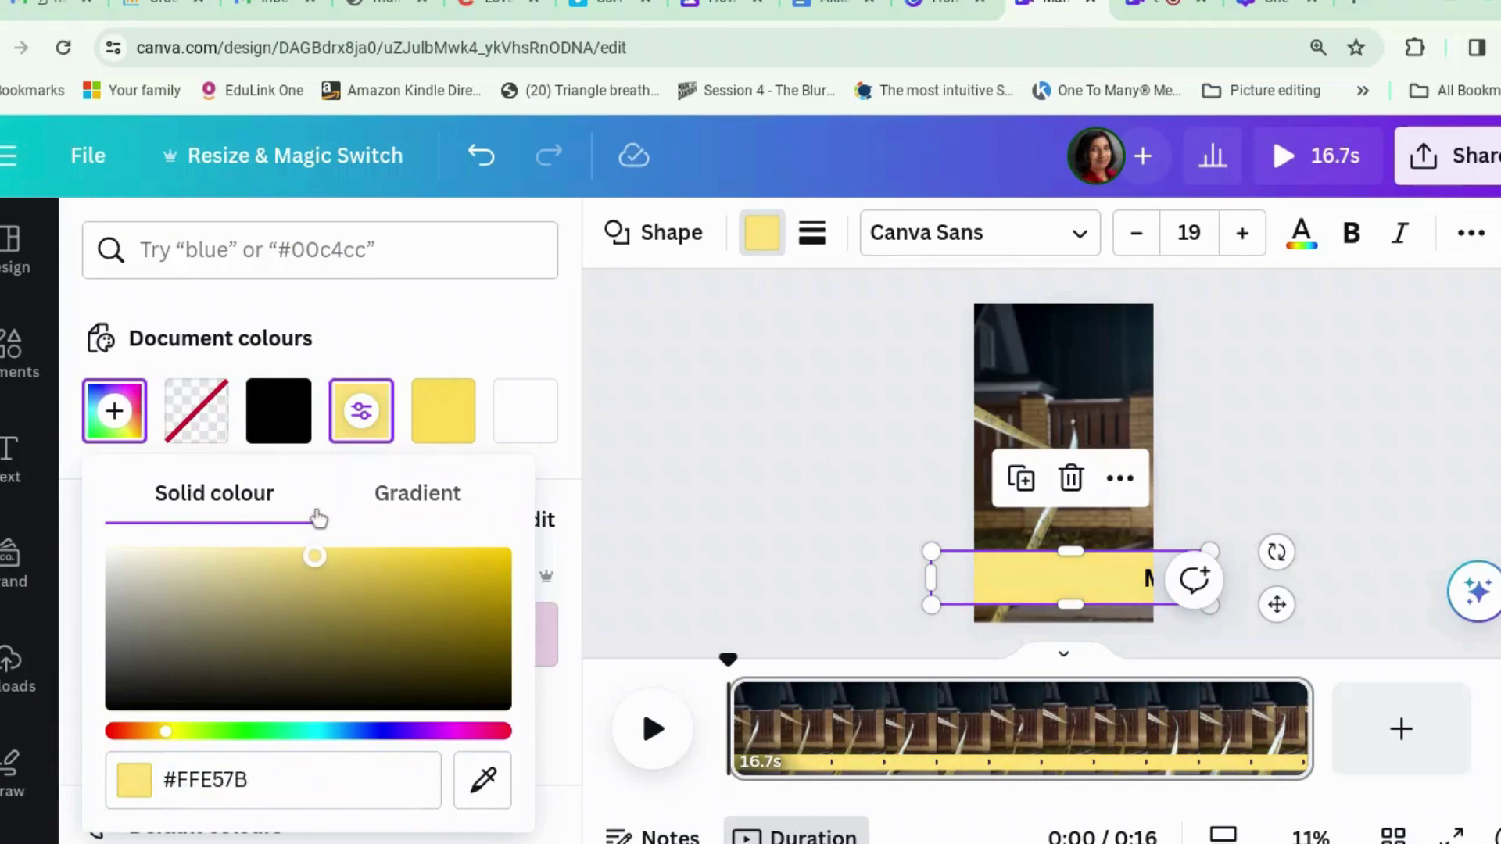
pyautogui.click(724, 432)
pyautogui.moveTo(1032, 575); pyautogui.dragTo(1069, 556)
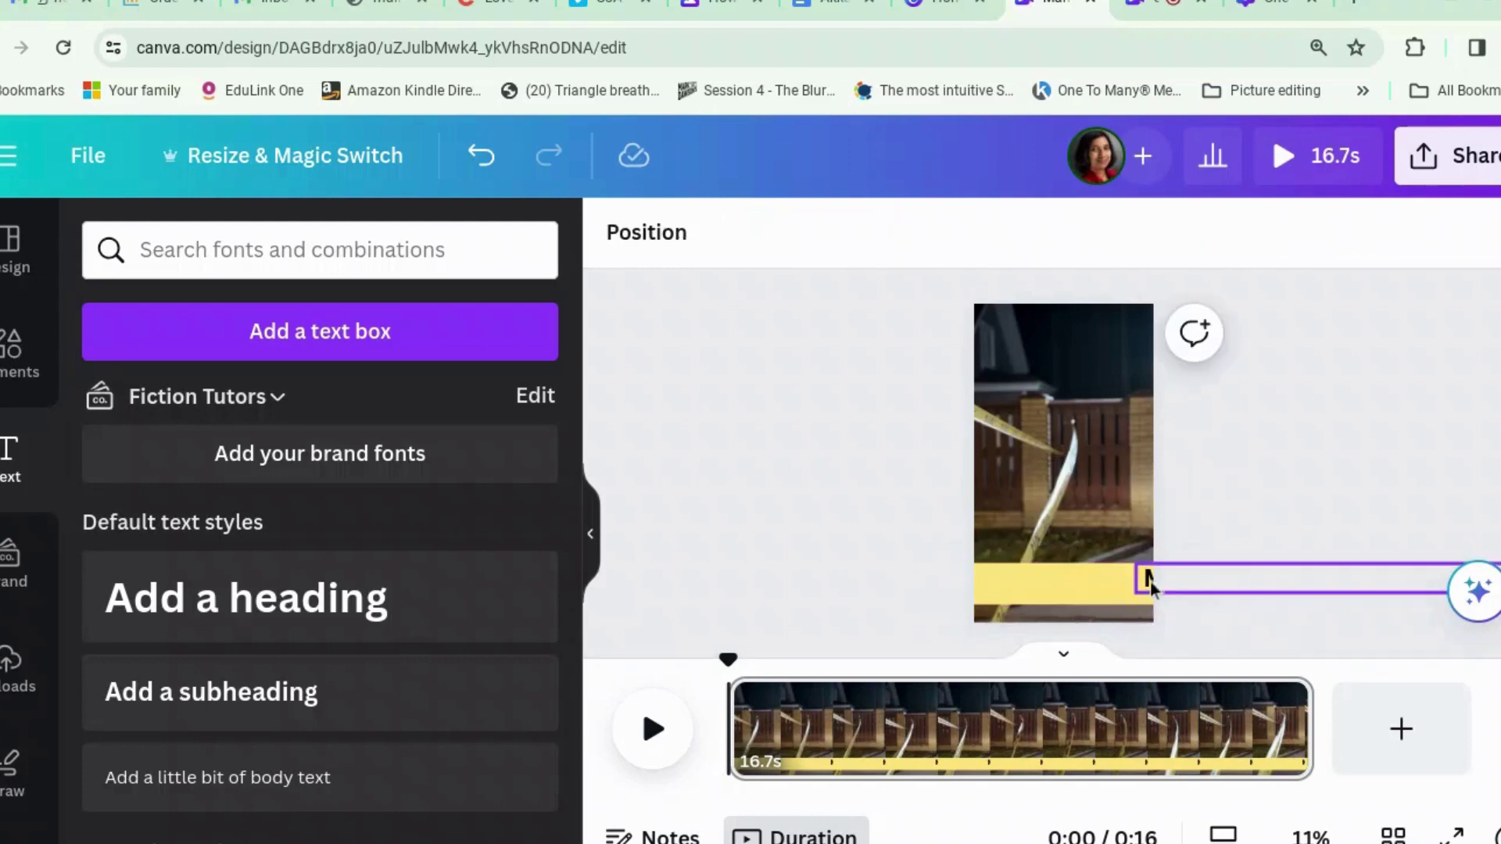
pyautogui.moveTo(1151, 579); pyautogui.dragTo(1147, 587)
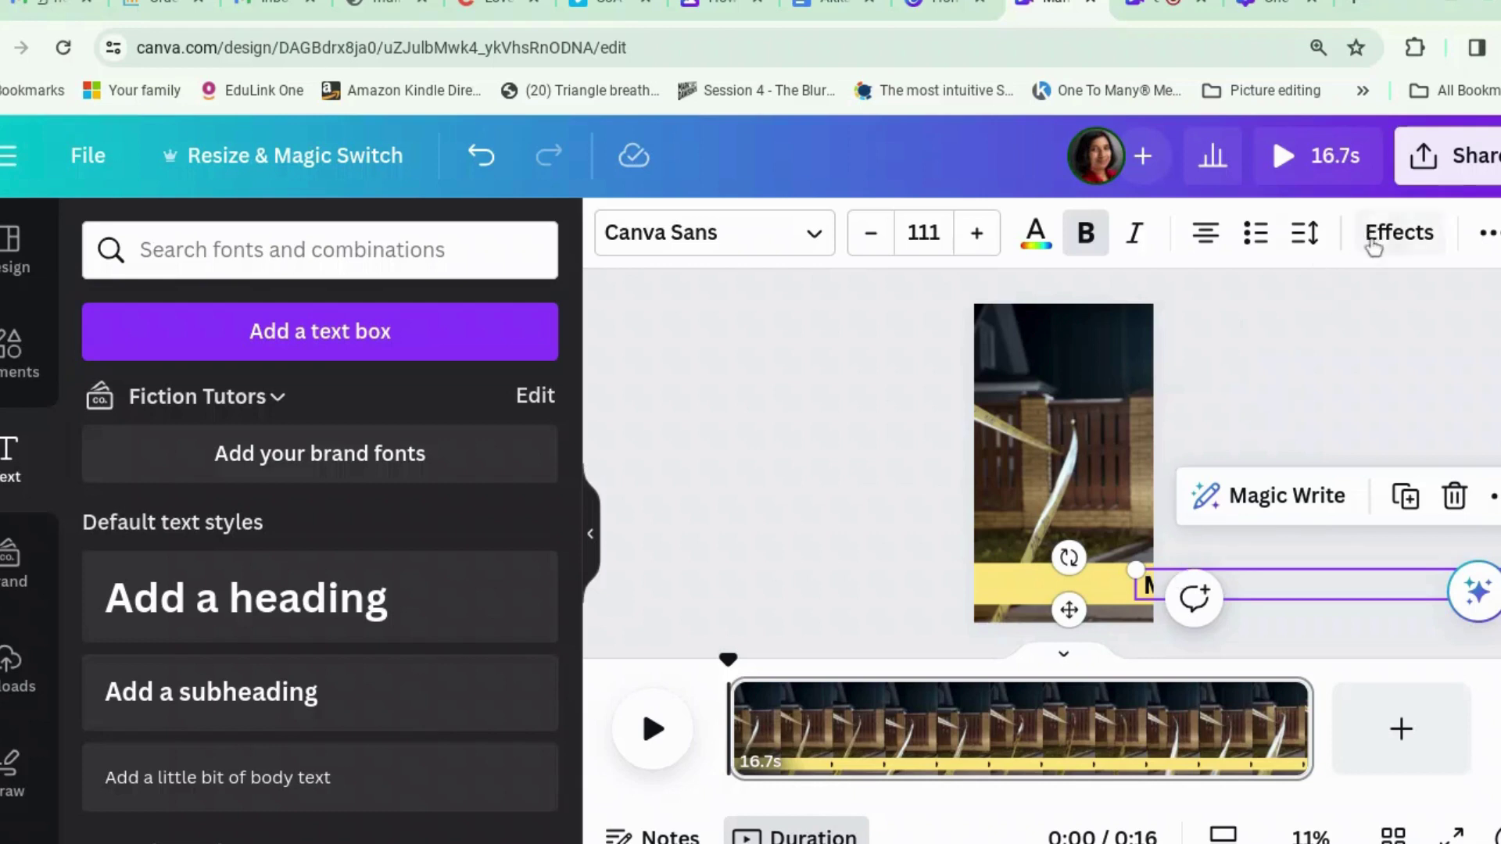
# Step: Create a custom animation that carries the headline in a straight line leftwards along the yellow band
pyautogui.click(1485, 235)
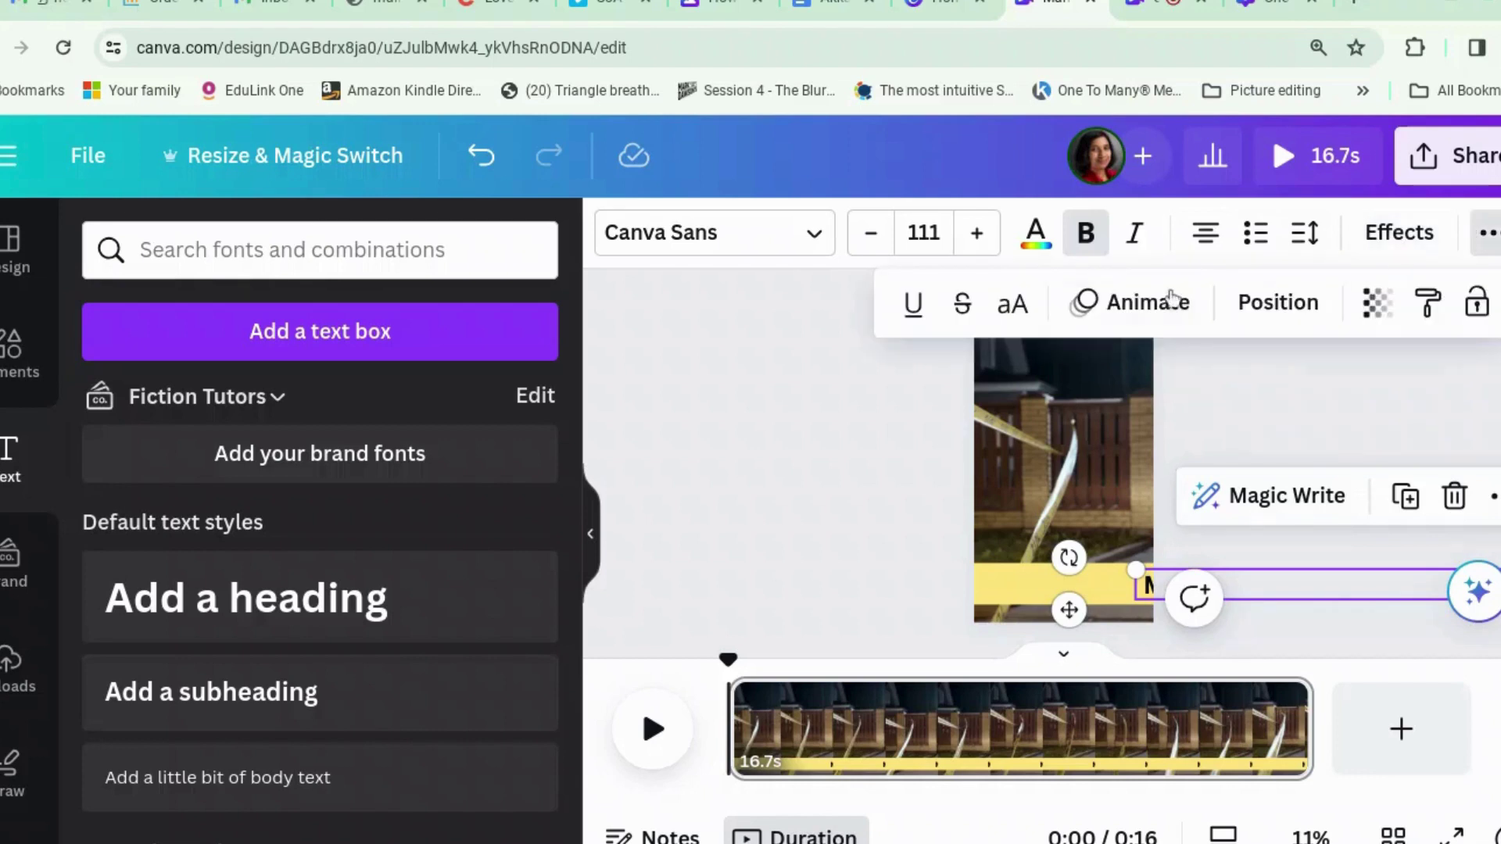
pyautogui.click(1143, 308)
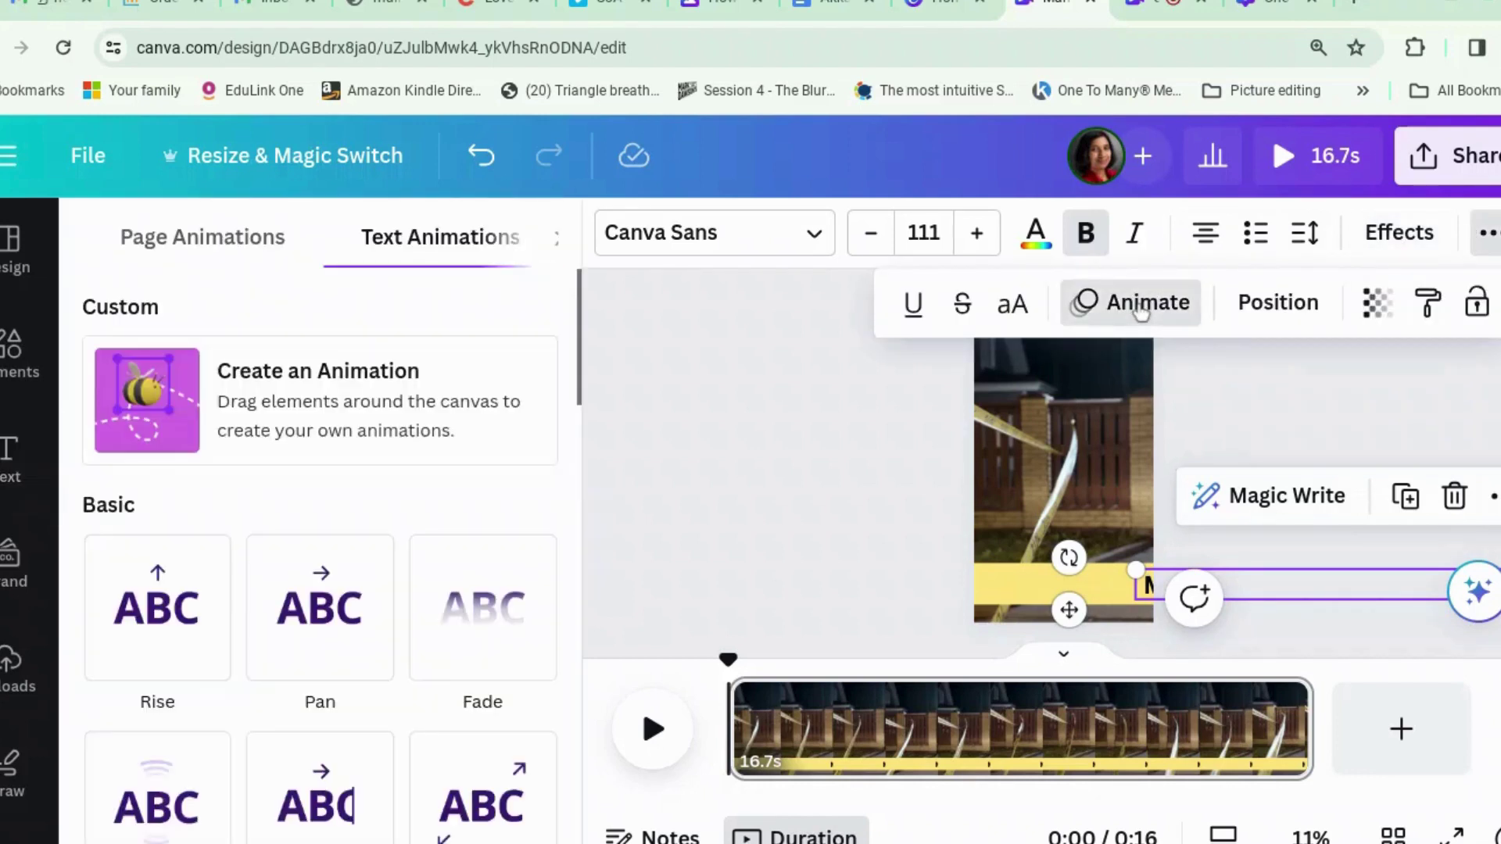
pyautogui.click(325, 425)
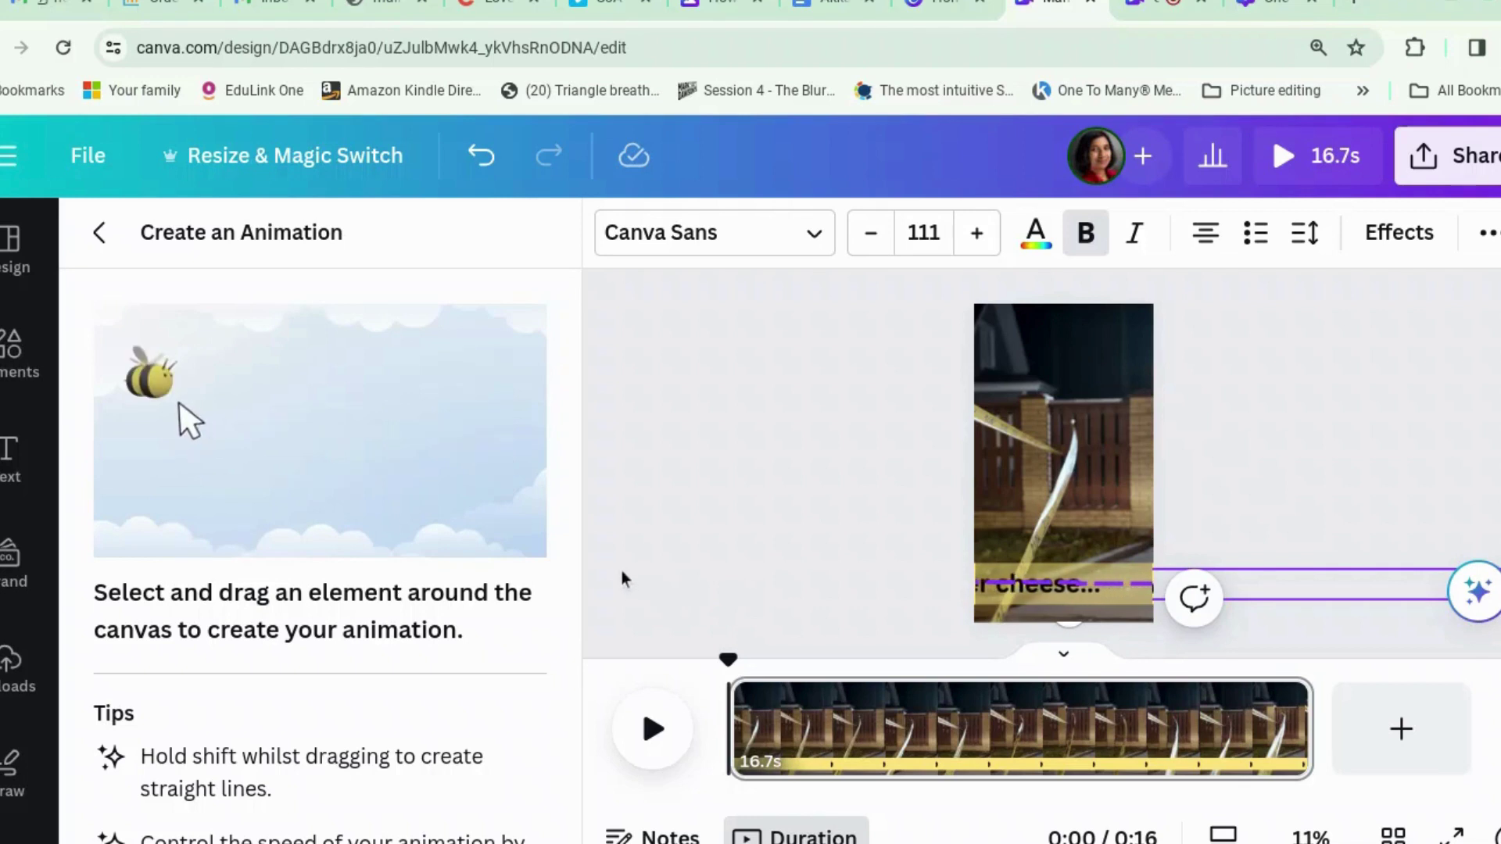
pyautogui.moveTo(619, 569); pyautogui.dragTo(619, 570)
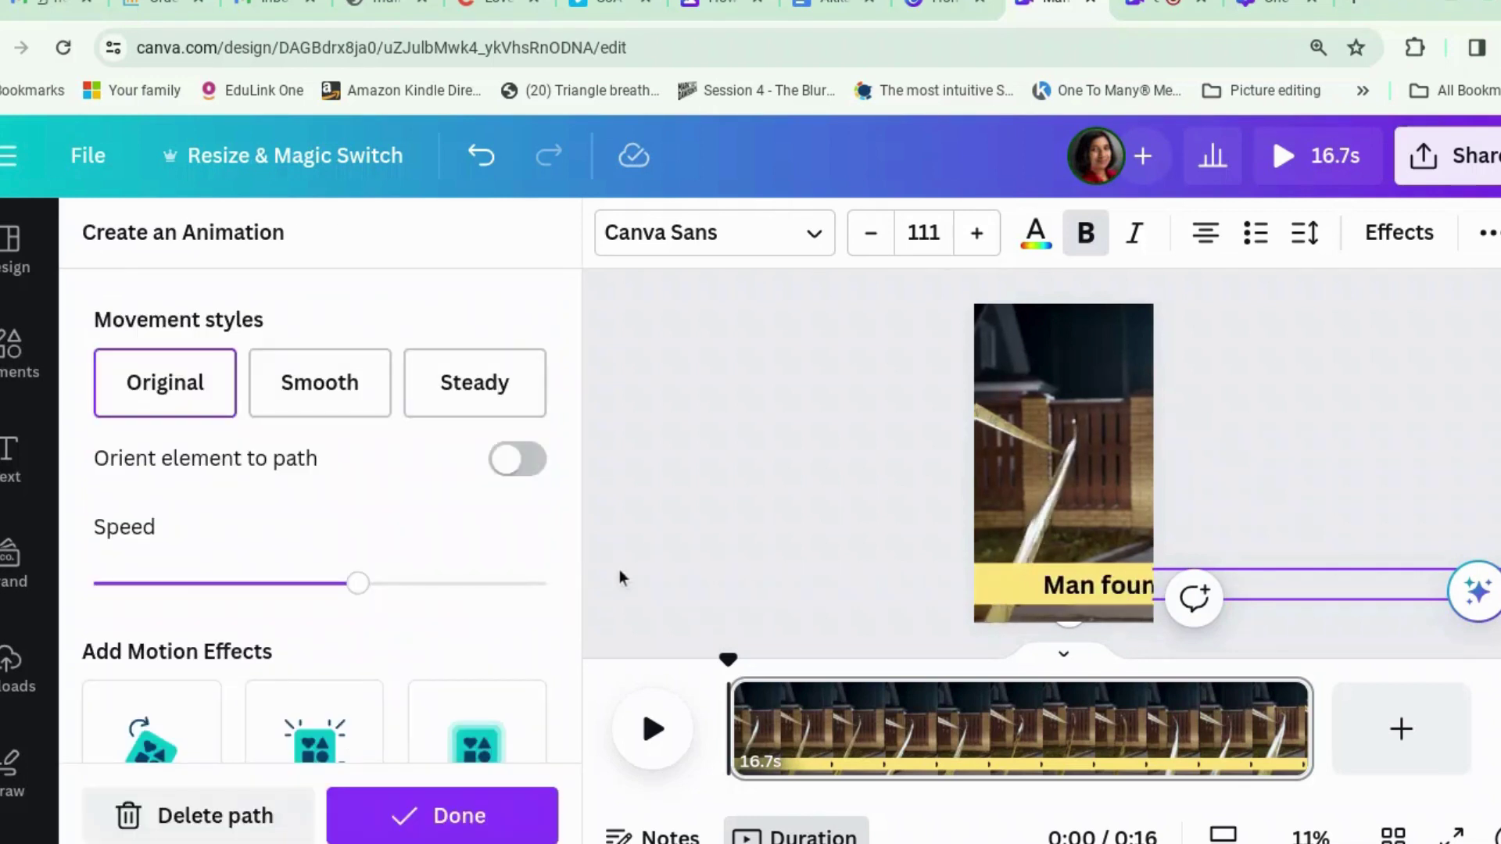
# Step: Set the headline animation's movement style to Smooth and reduce its speed to a little under half
pyautogui.click(353, 415)
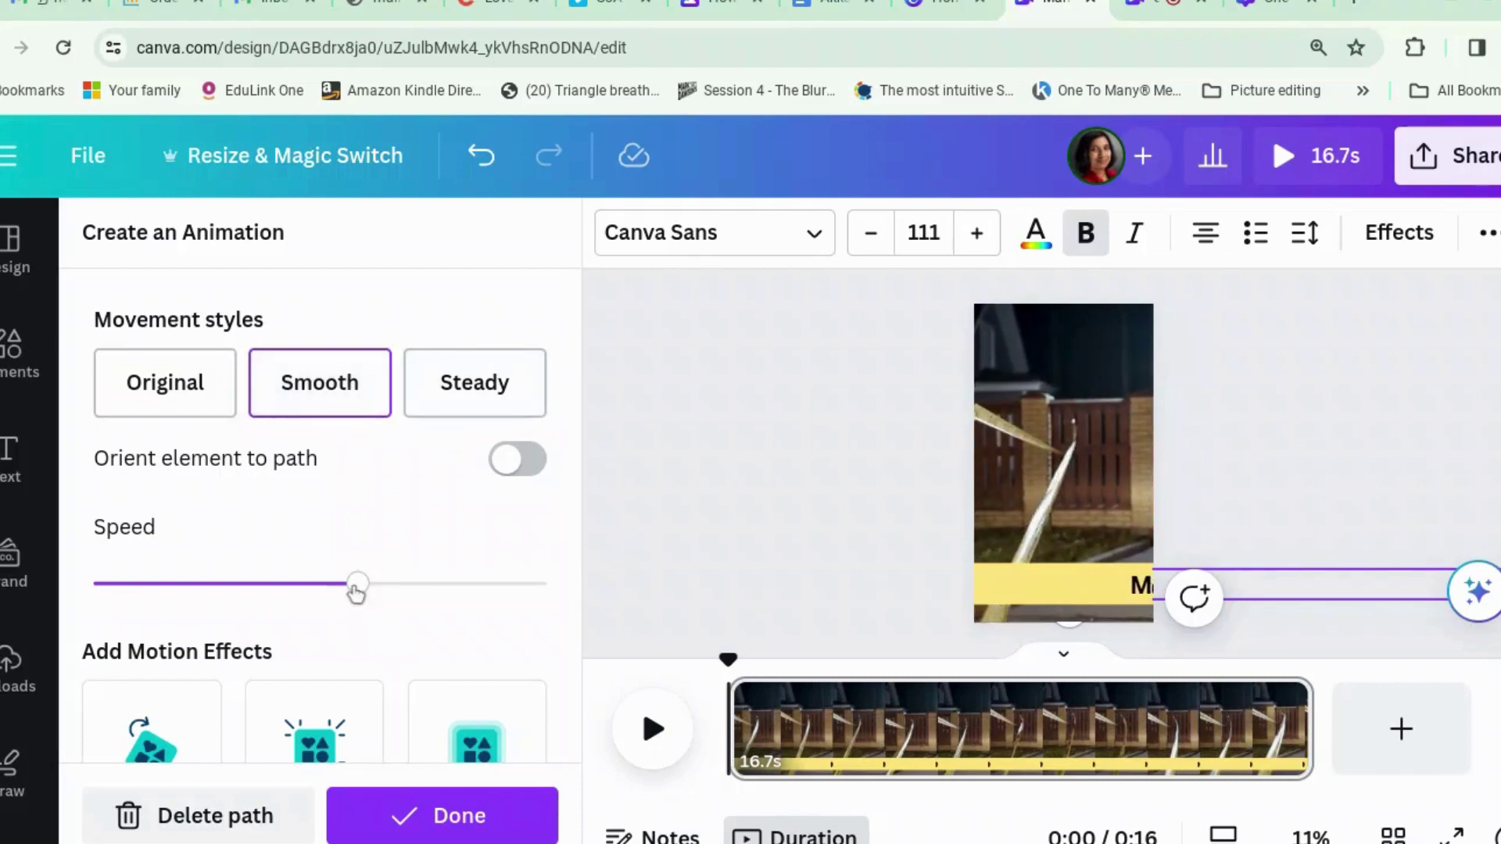
pyautogui.moveTo(356, 592); pyautogui.dragTo(273, 598)
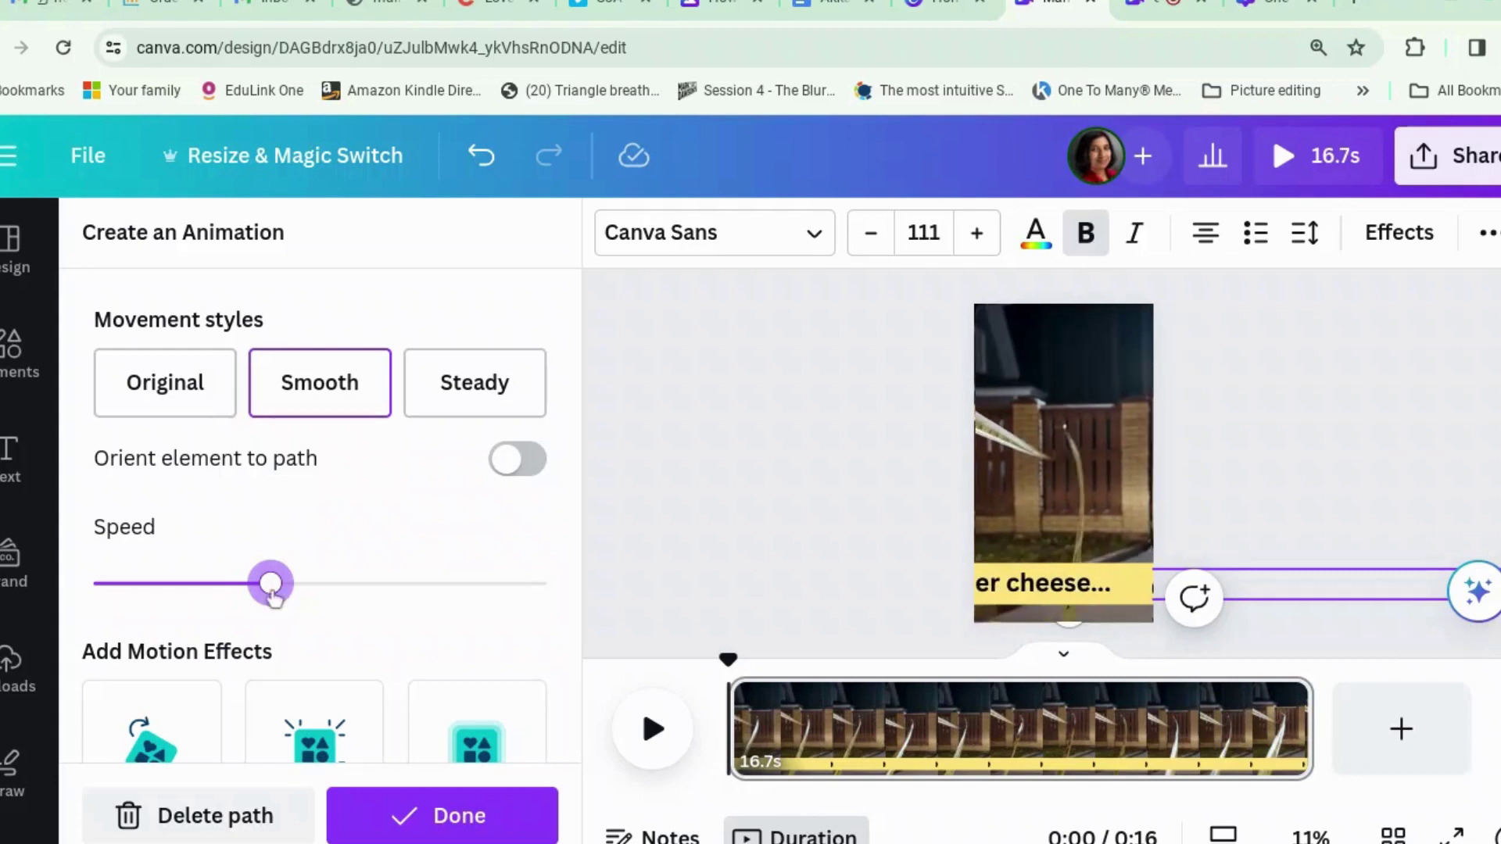
pyautogui.moveTo(271, 596); pyautogui.dragTo(300, 598)
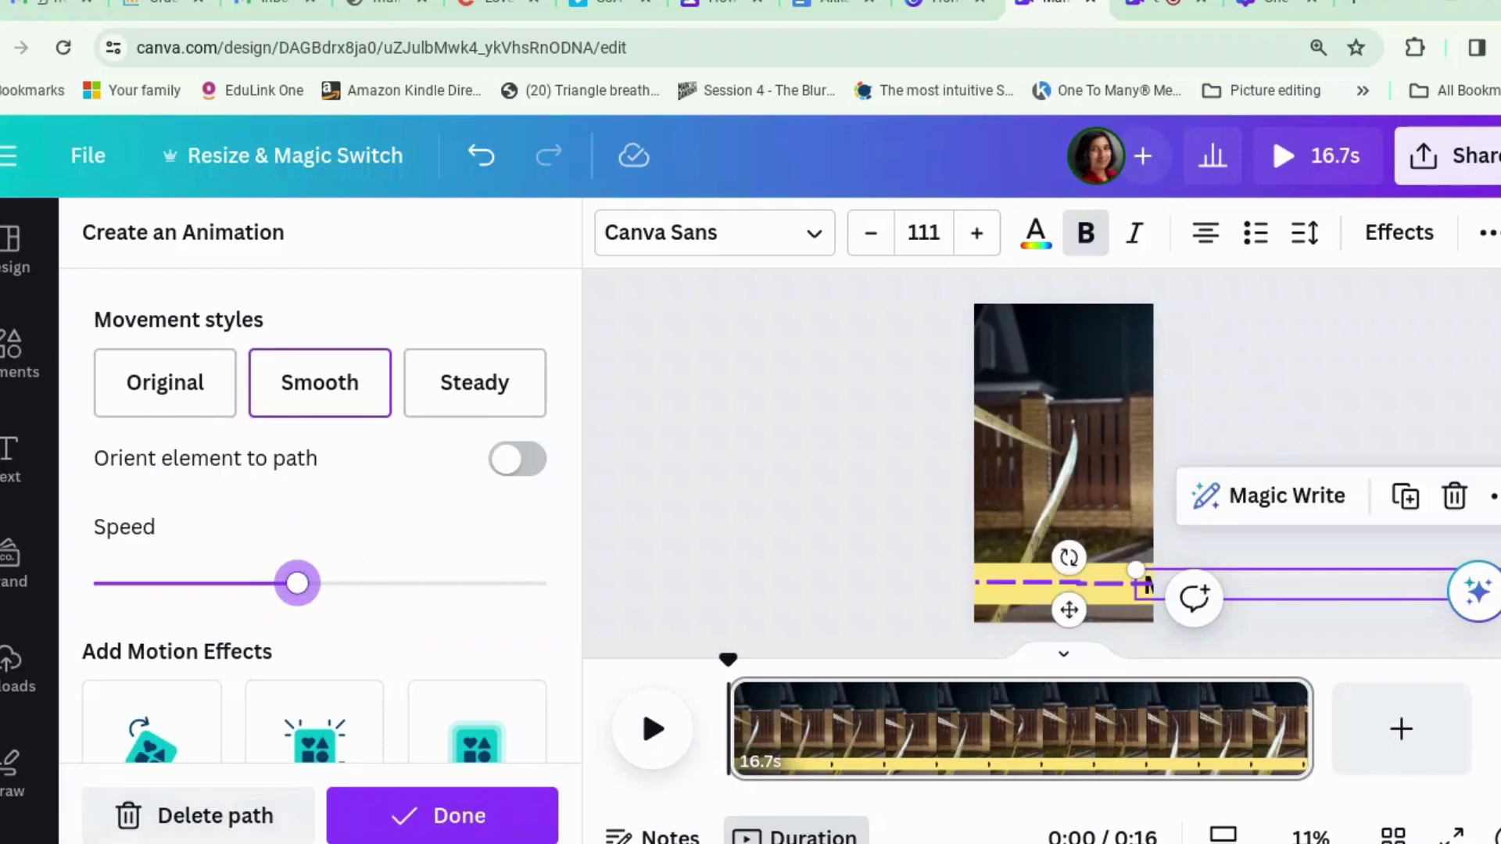
pyautogui.moveTo(261, 824)
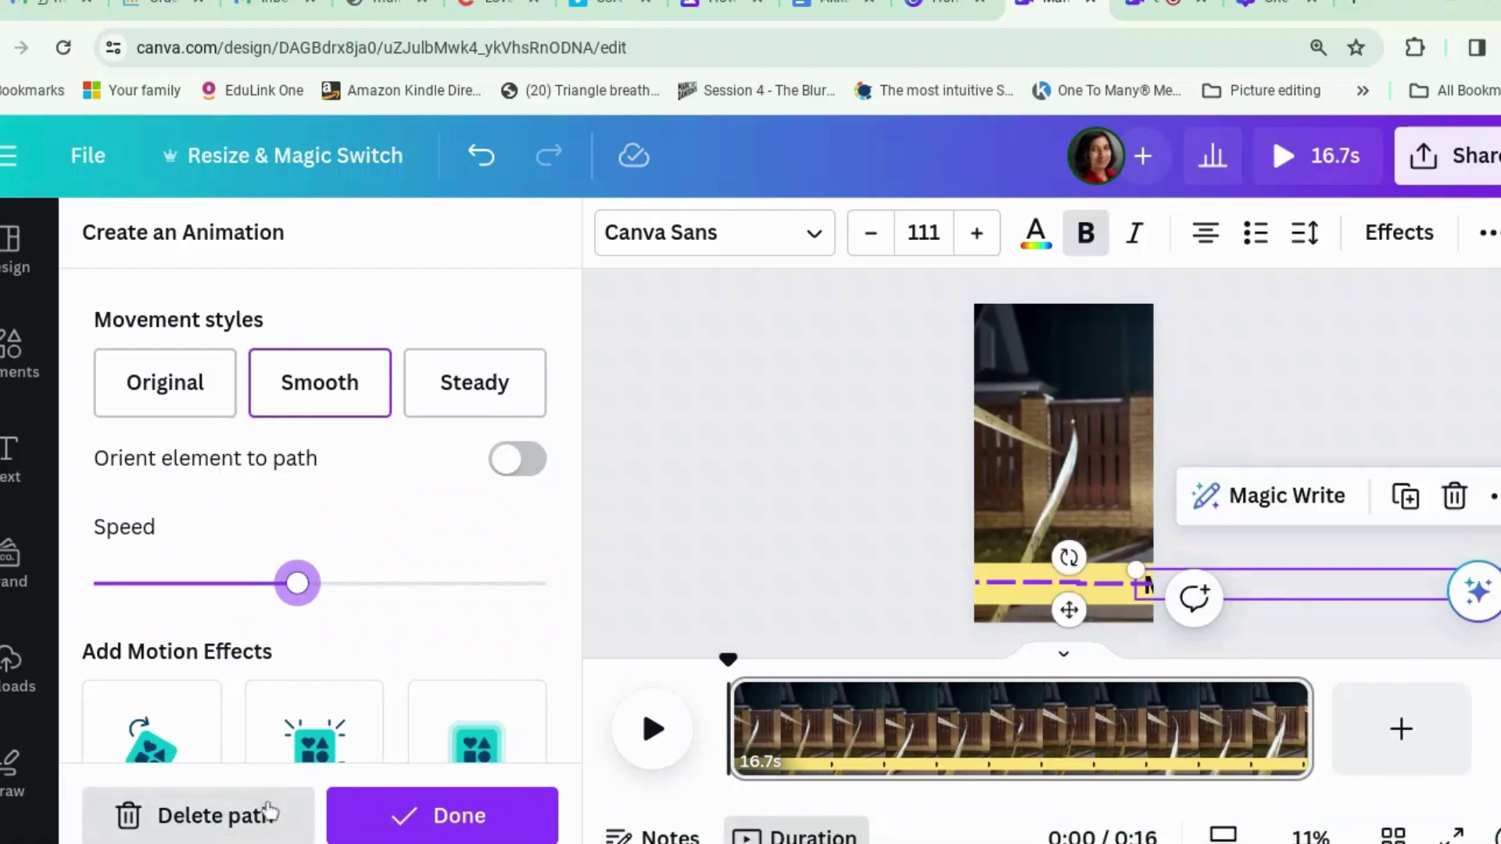
pyautogui.click(266, 816)
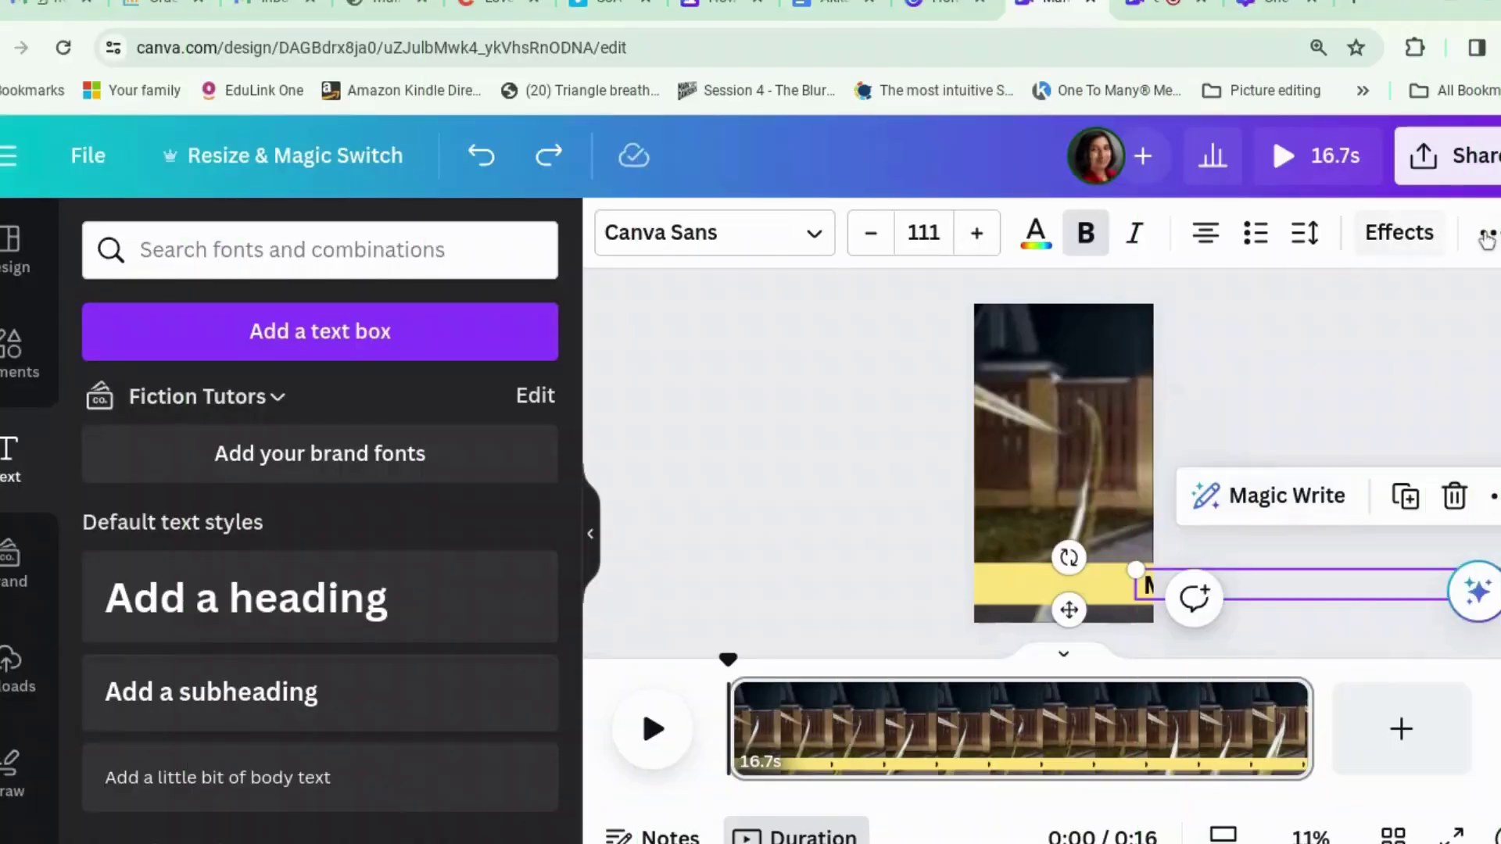
pyautogui.click(1487, 241)
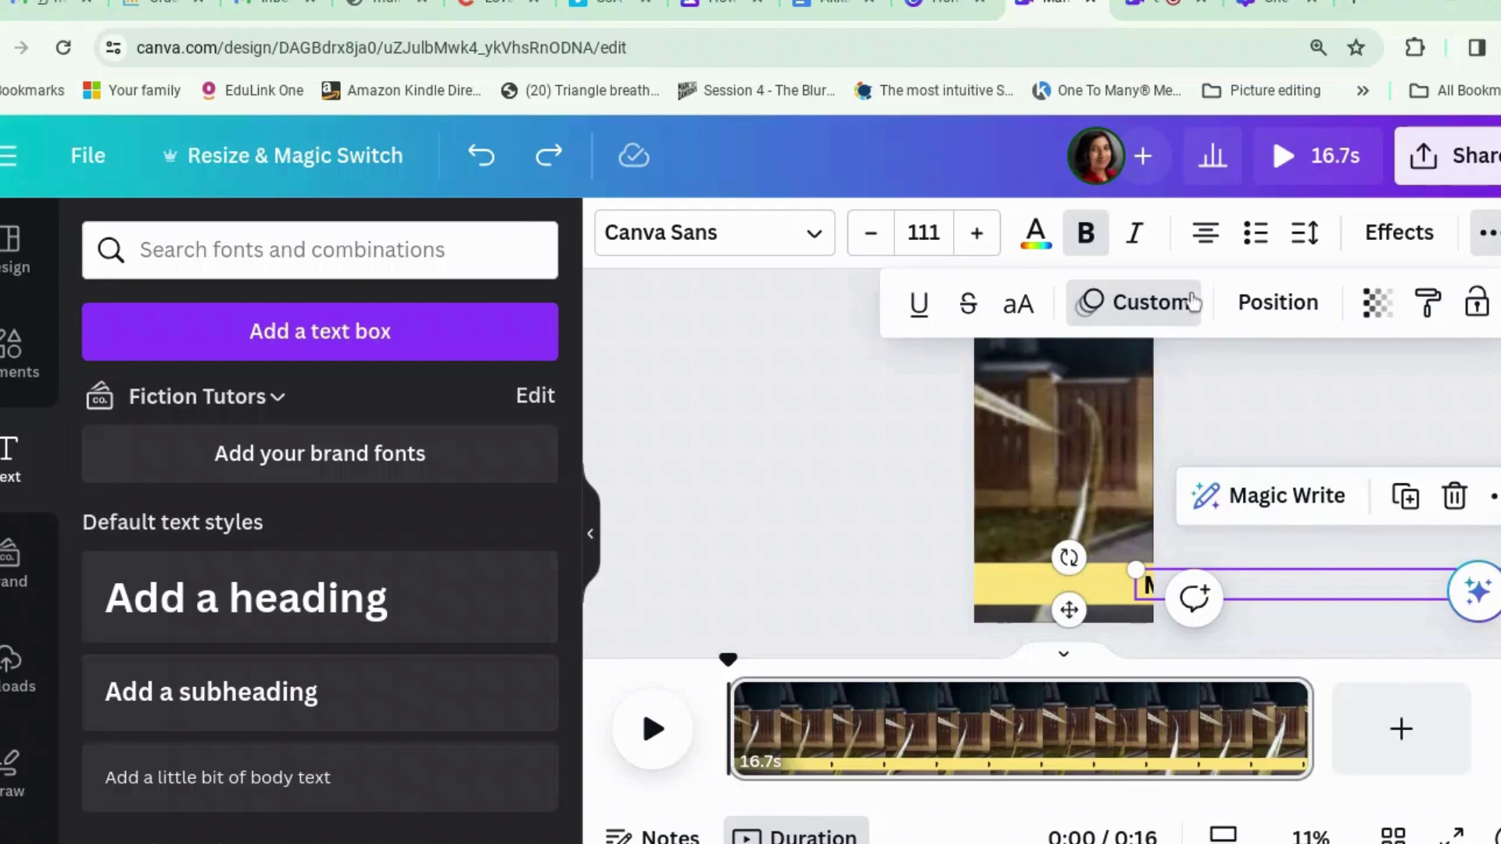
# Step: Play the full preview of the video to check how the headline runs across the band, and close it
pyautogui.click(1339, 164)
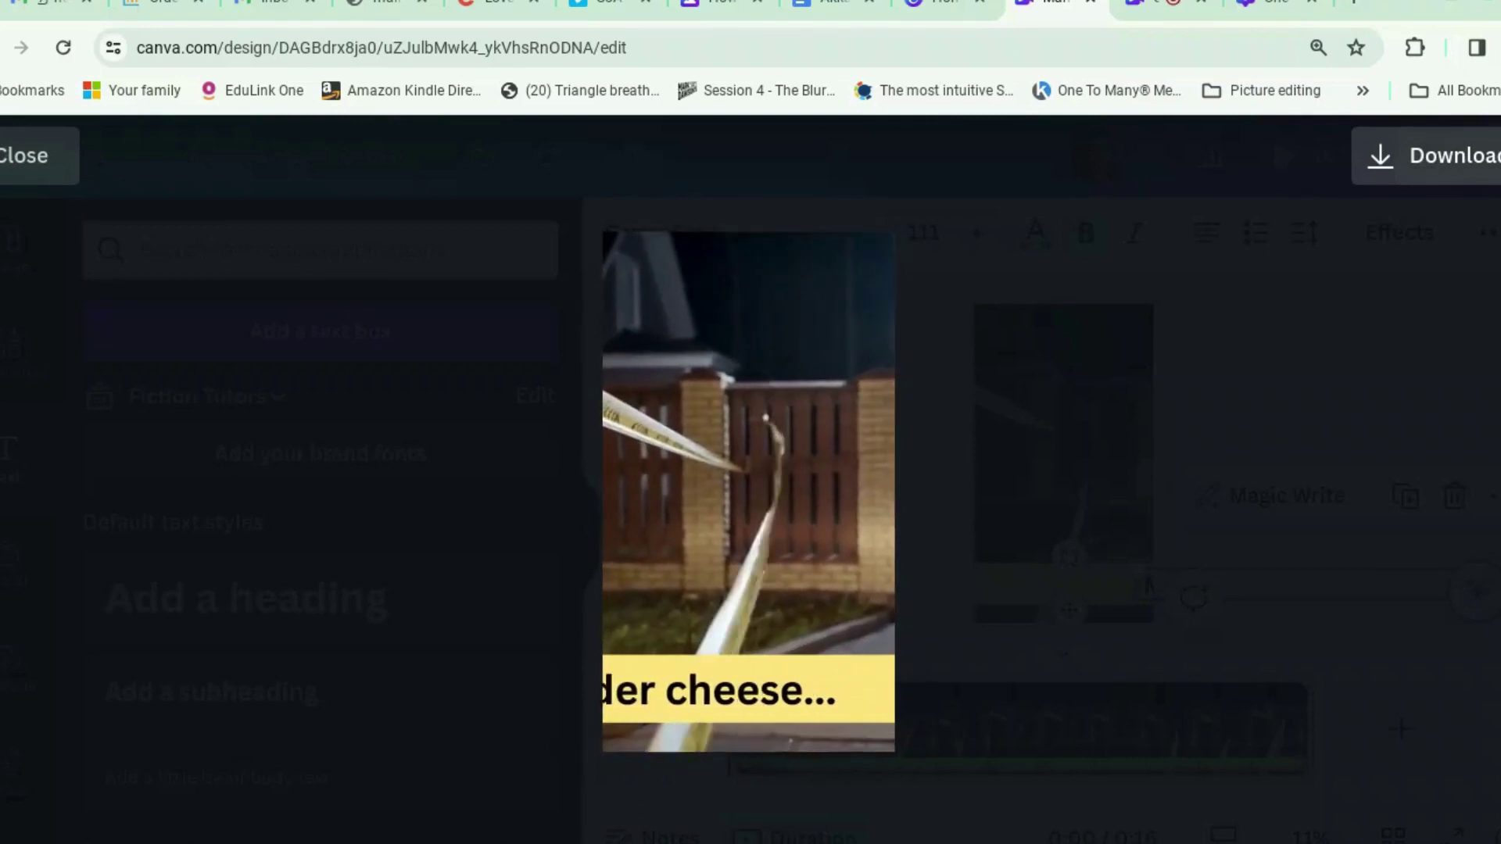
pyautogui.moveTo(735, 653)
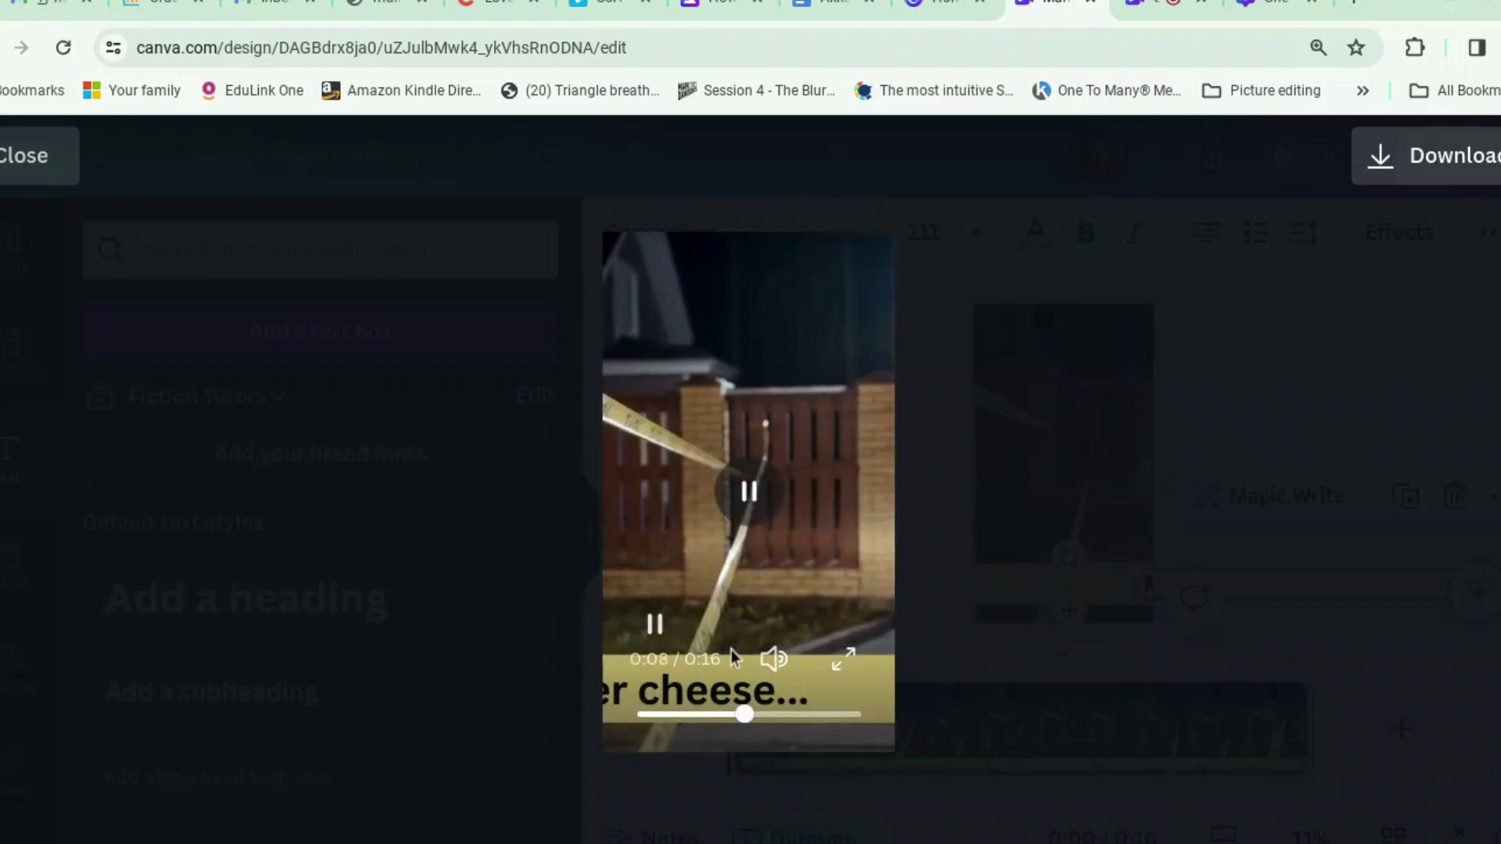
pyautogui.click(24, 160)
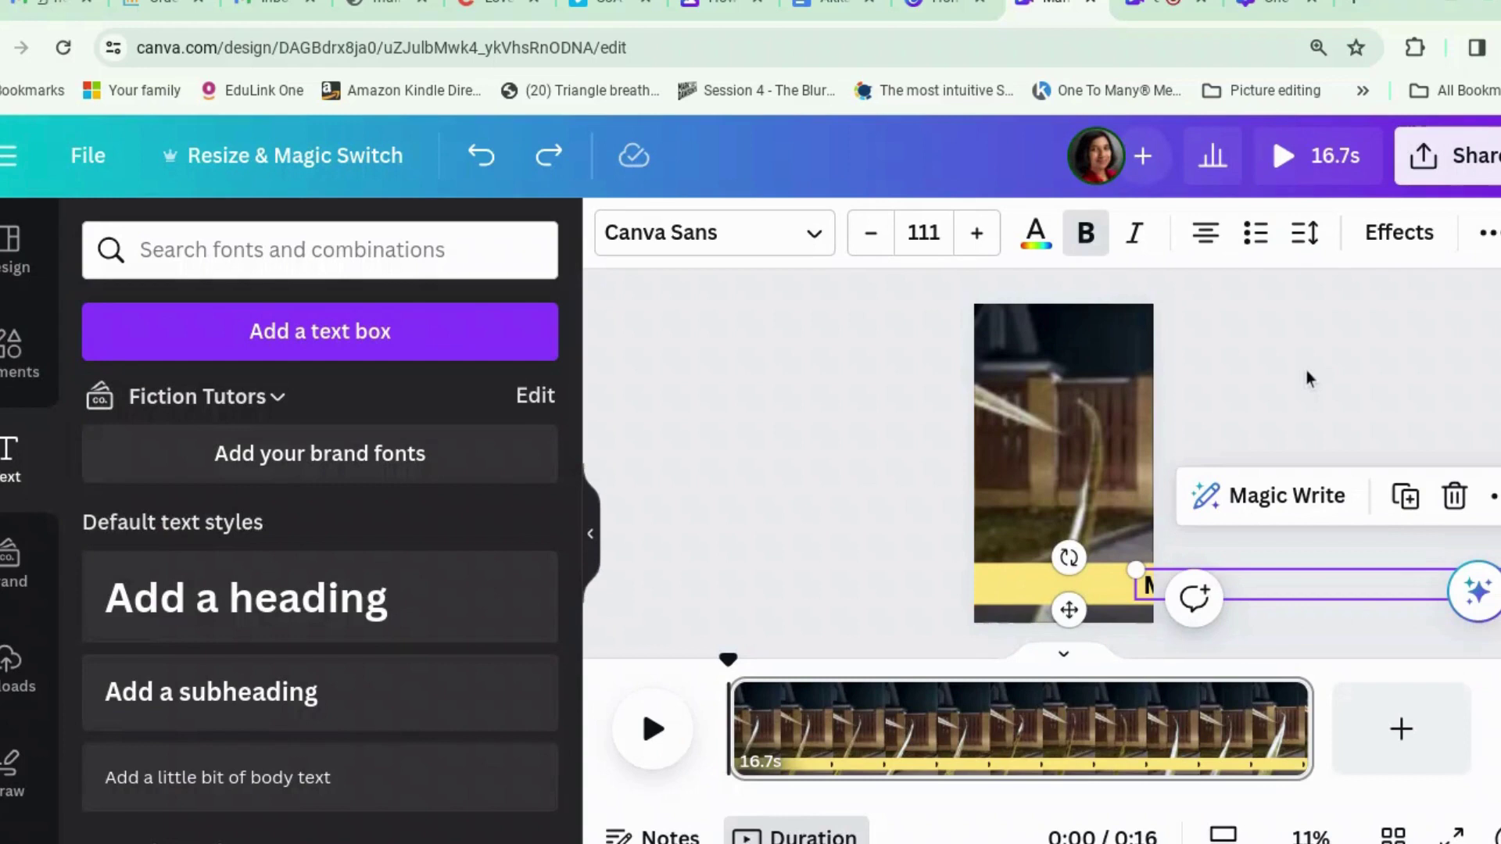
# Step: Trim the end of the crime-scene background video so the clip lasts 7.2 s
pyautogui.click(1078, 415)
pyautogui.click(735, 232)
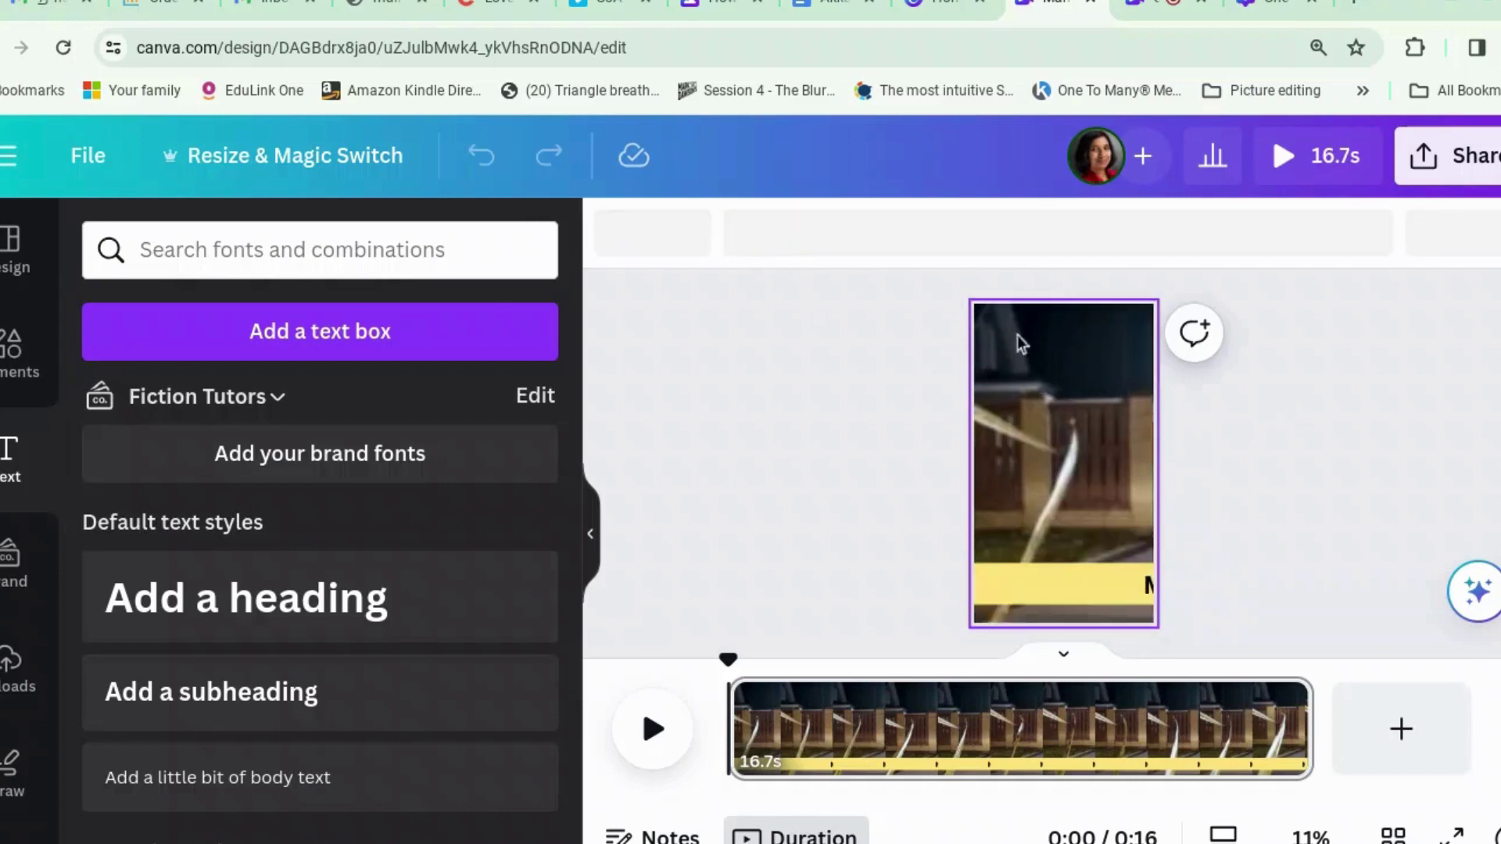
pyautogui.moveTo(1443, 234); pyautogui.dragTo(1048, 246)
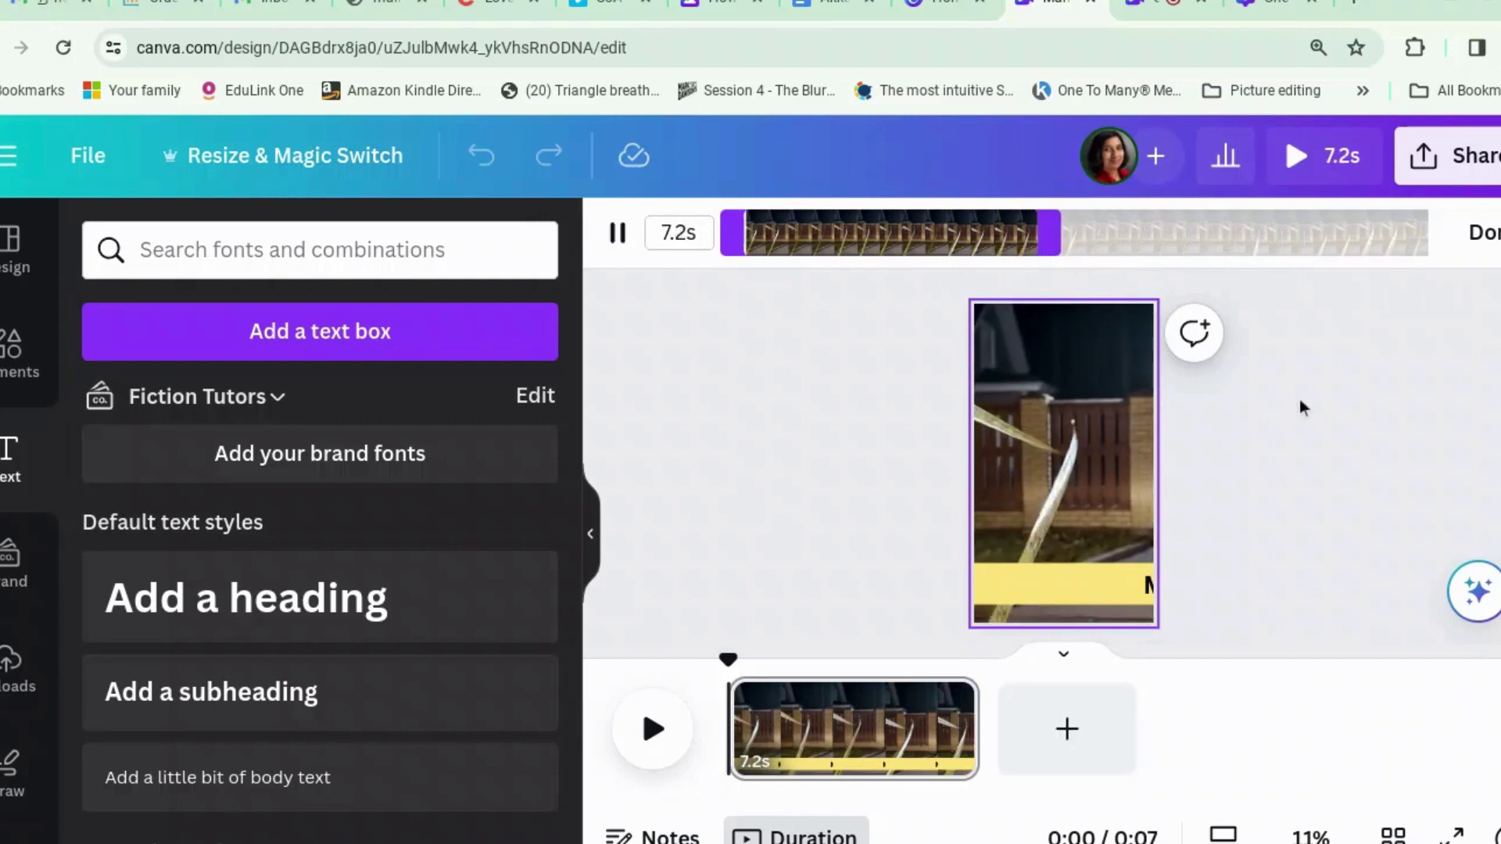
pyautogui.click(1300, 399)
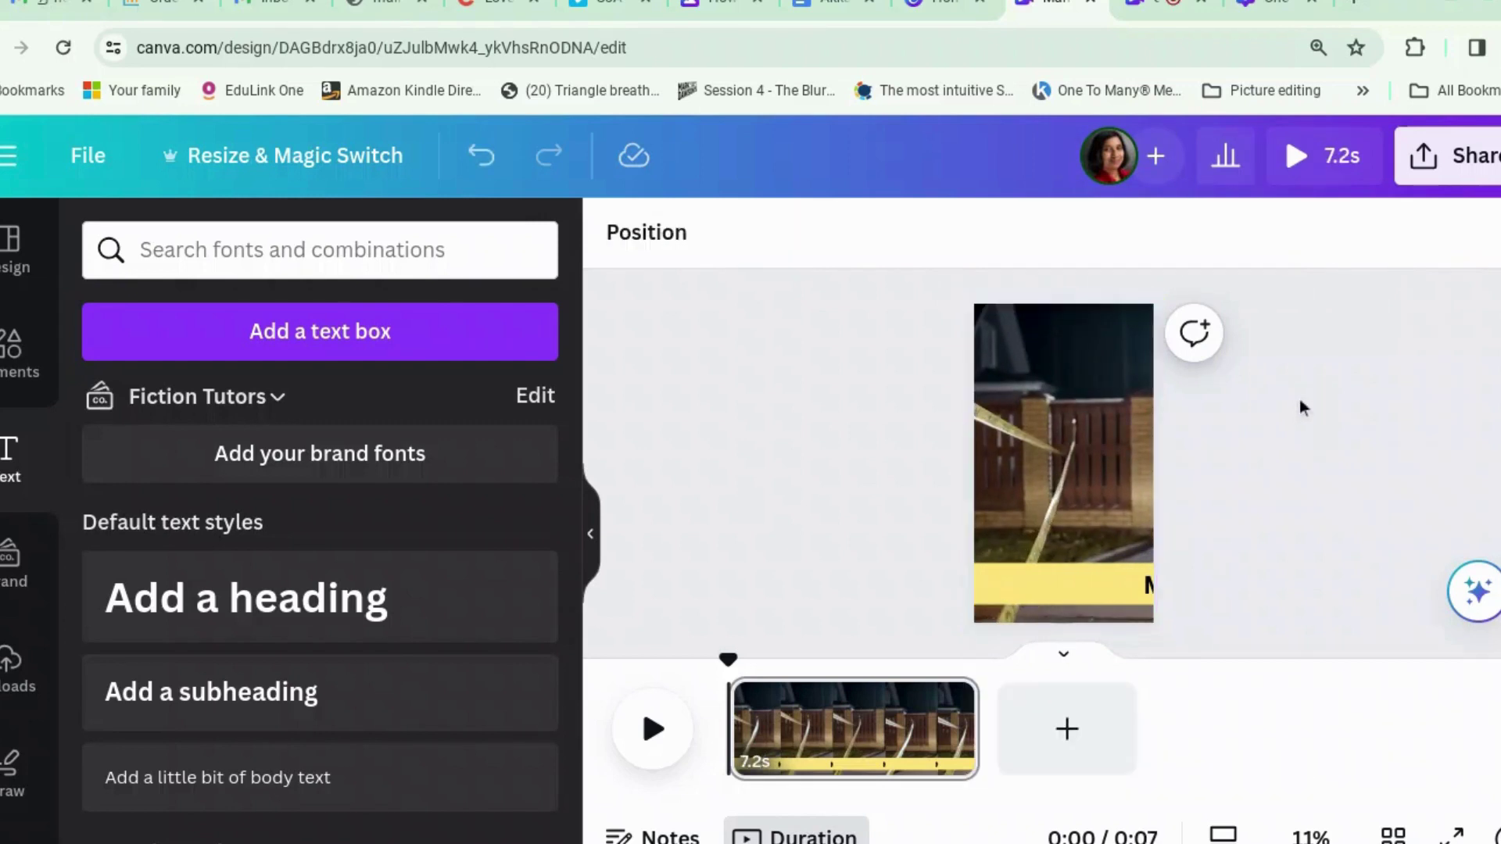
# Step: Duplicate the page and delete the headline text and yellow band from the copy
pyautogui.rightClick(908, 729)
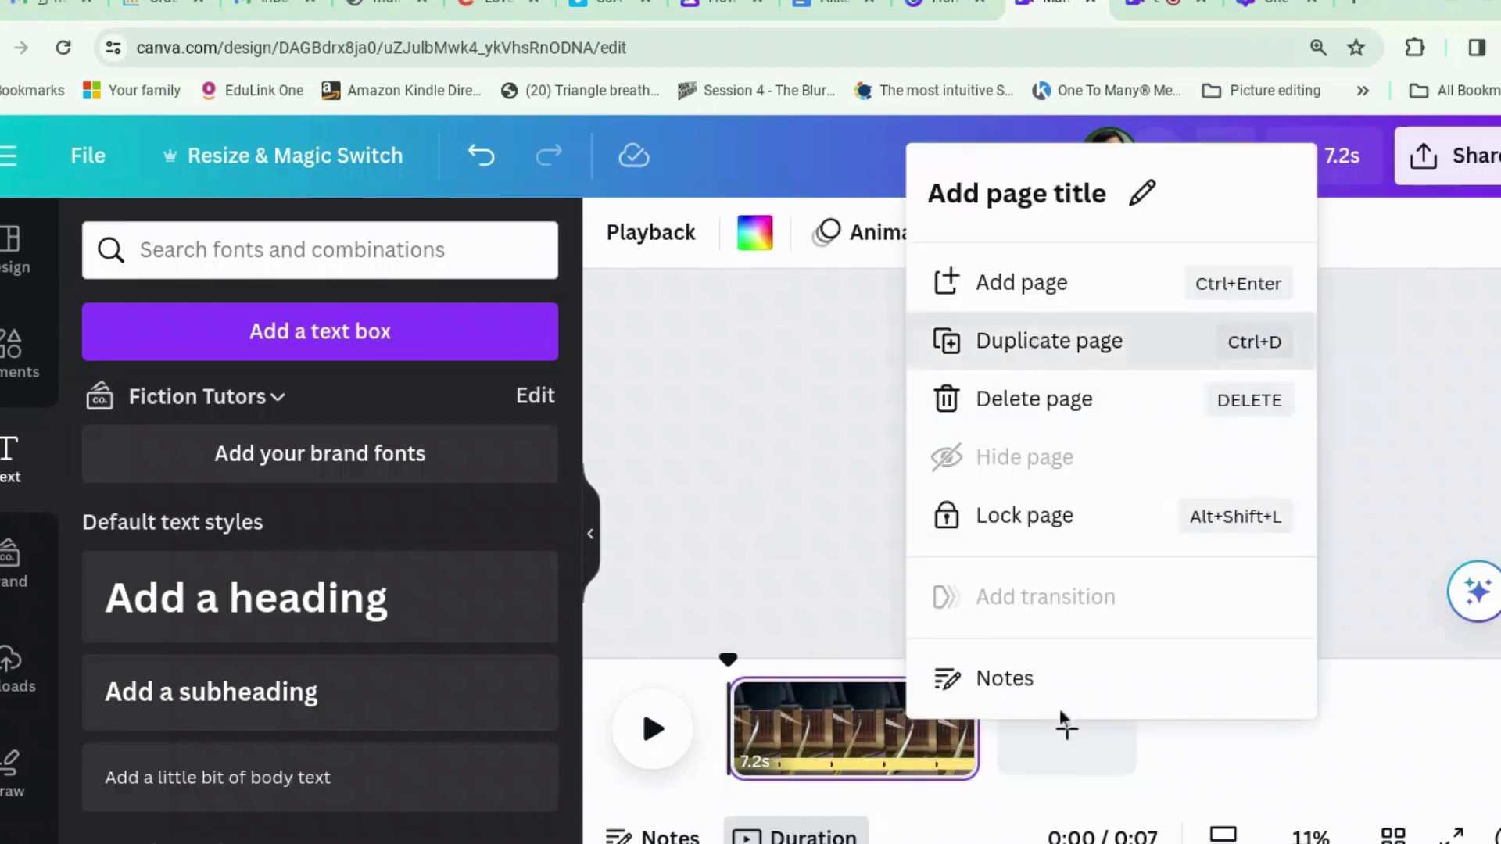
pyautogui.click(1040, 341)
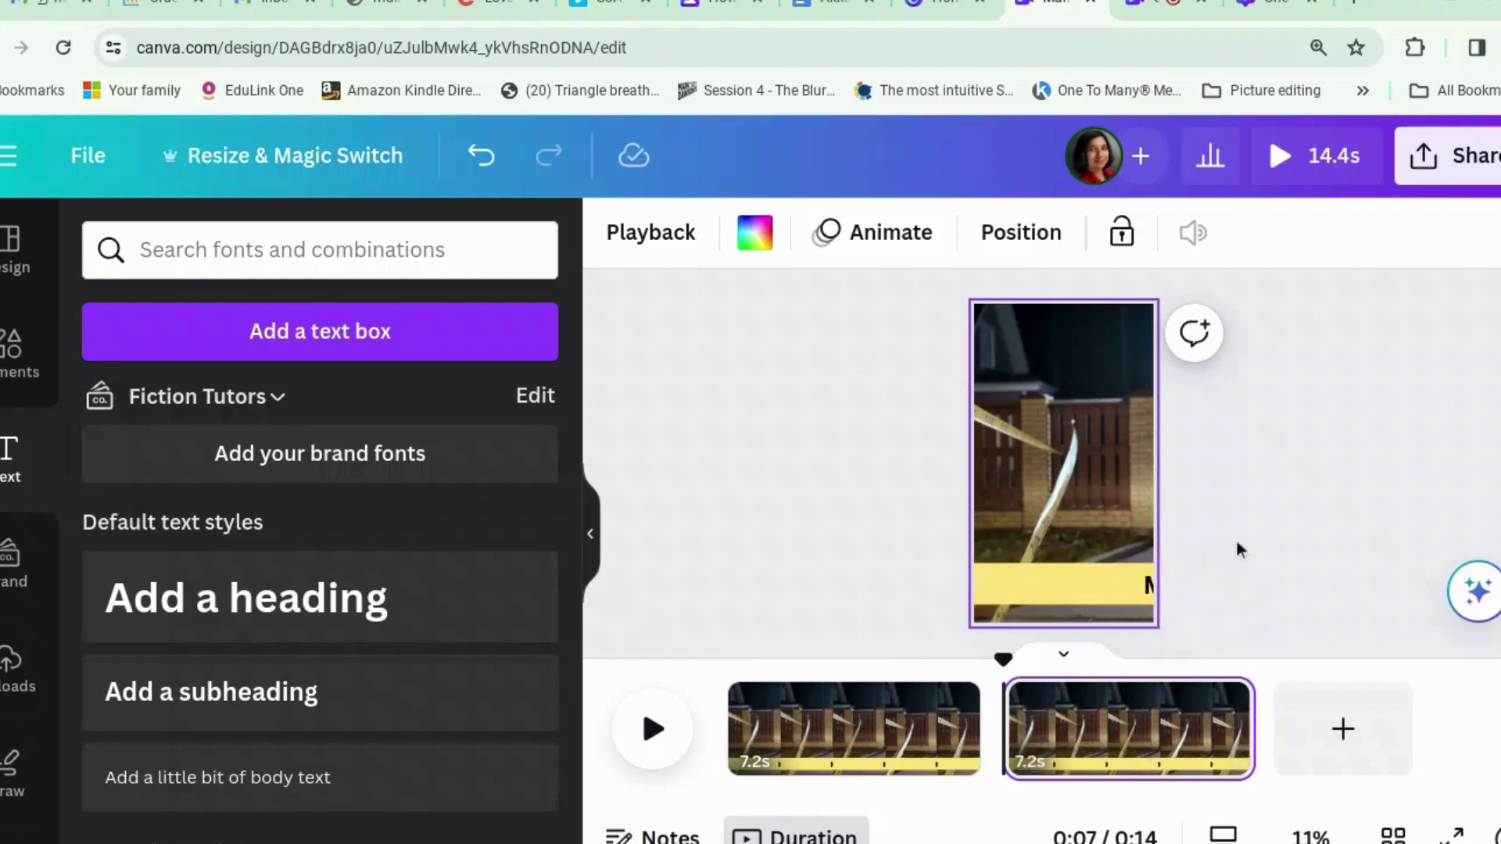
pyautogui.click(1143, 598)
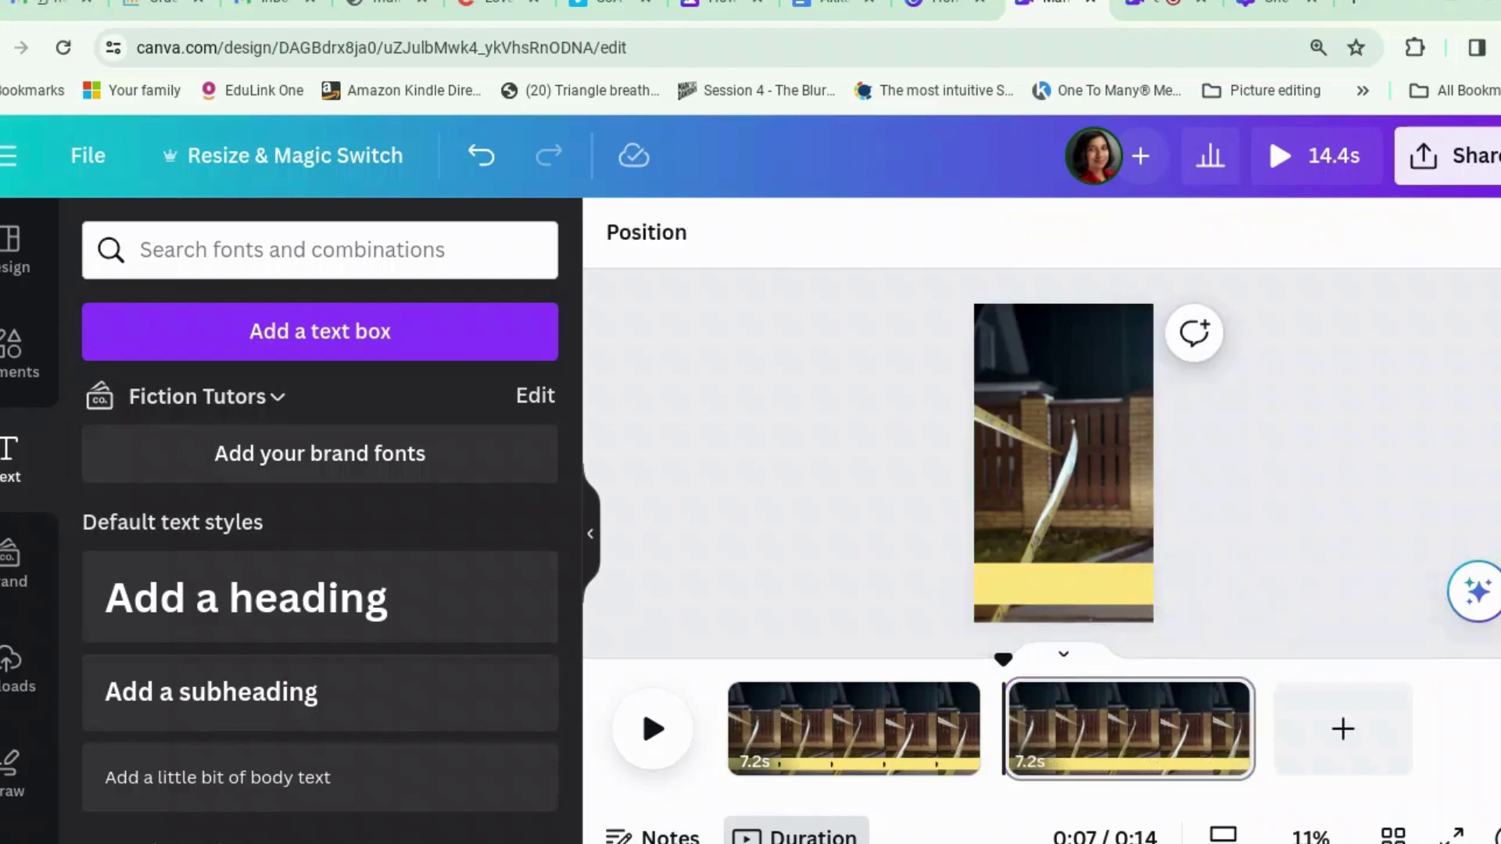
pyautogui.click(1105, 575)
pyautogui.press('Delete')
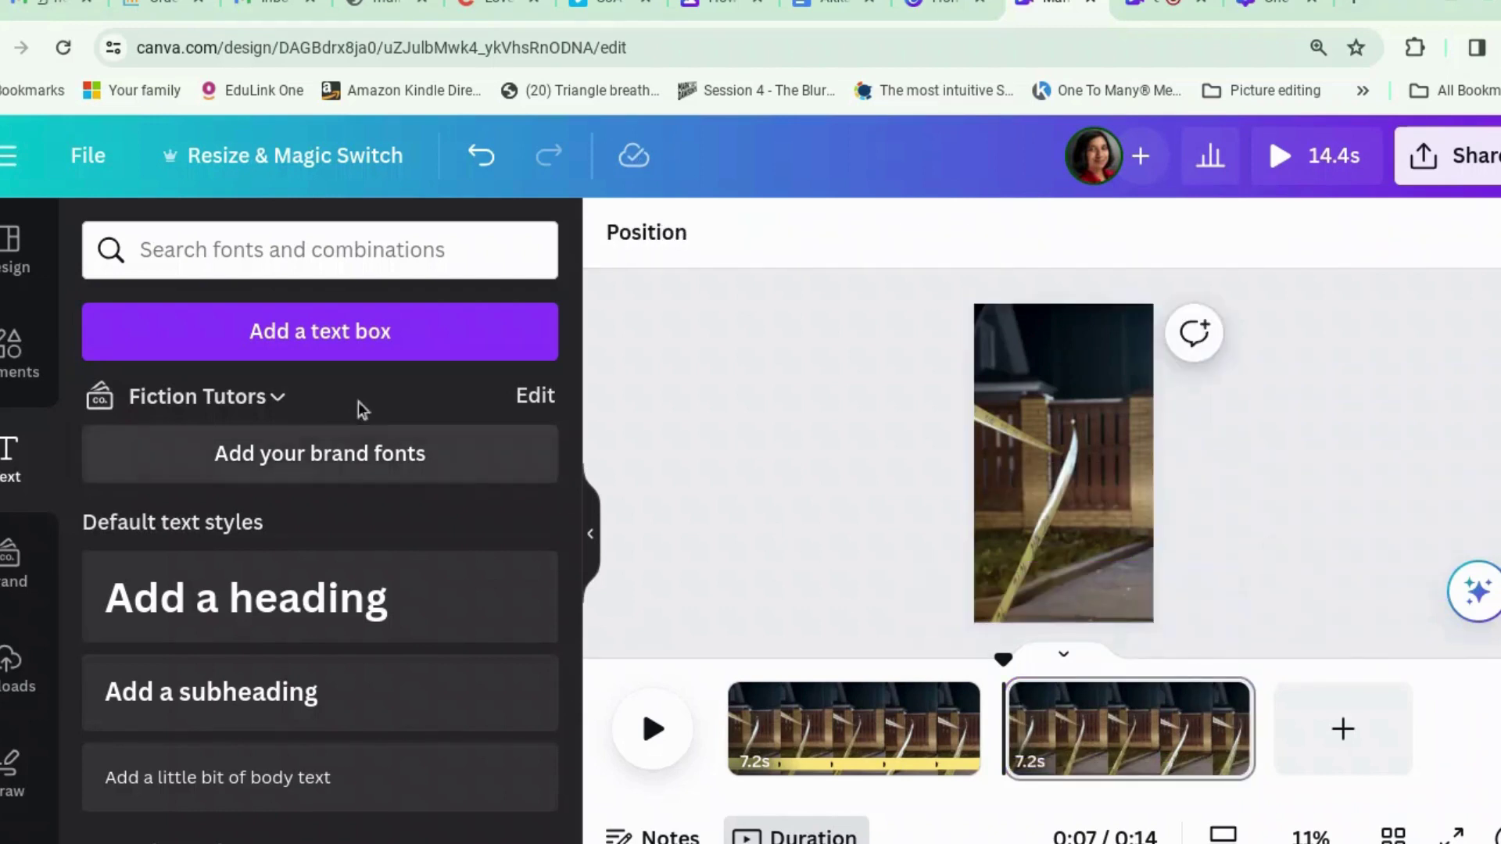
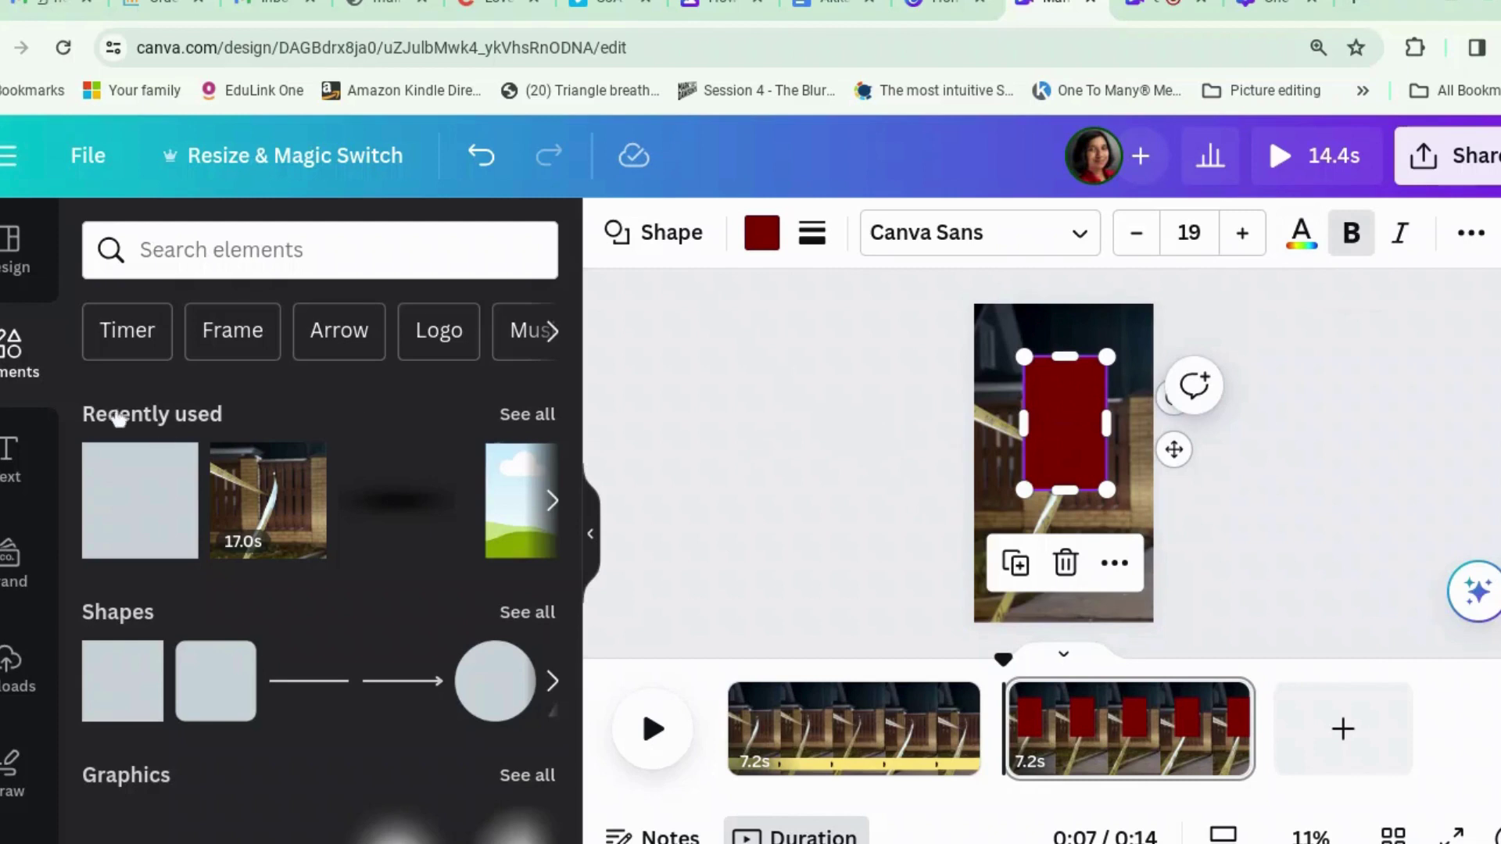
# Step: Add a heading to the second page reading "AWESOME CRIME NOVEL"
pyautogui.click(10, 457)
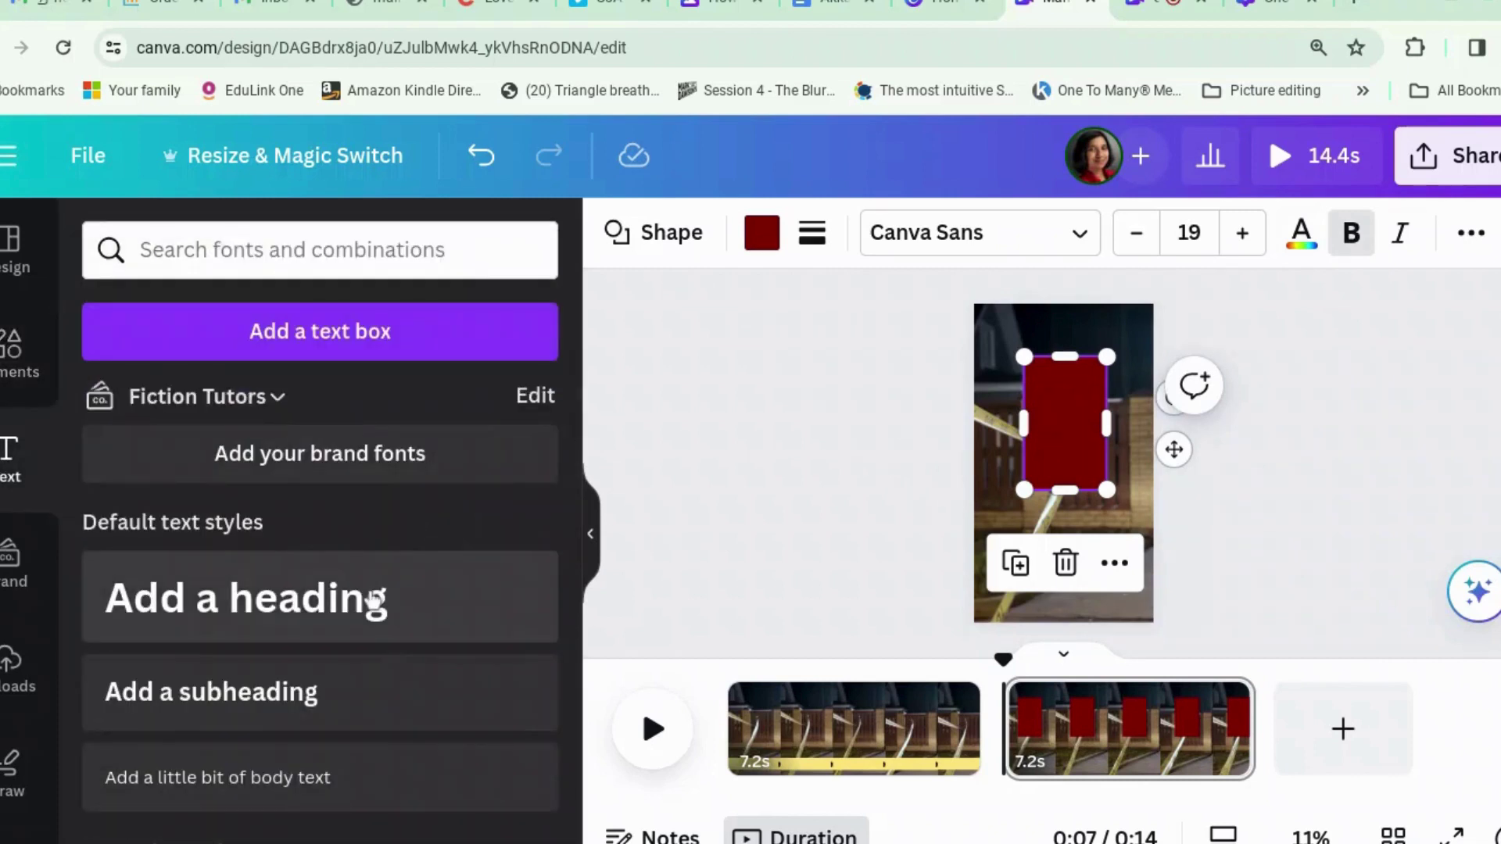
pyautogui.click(375, 601)
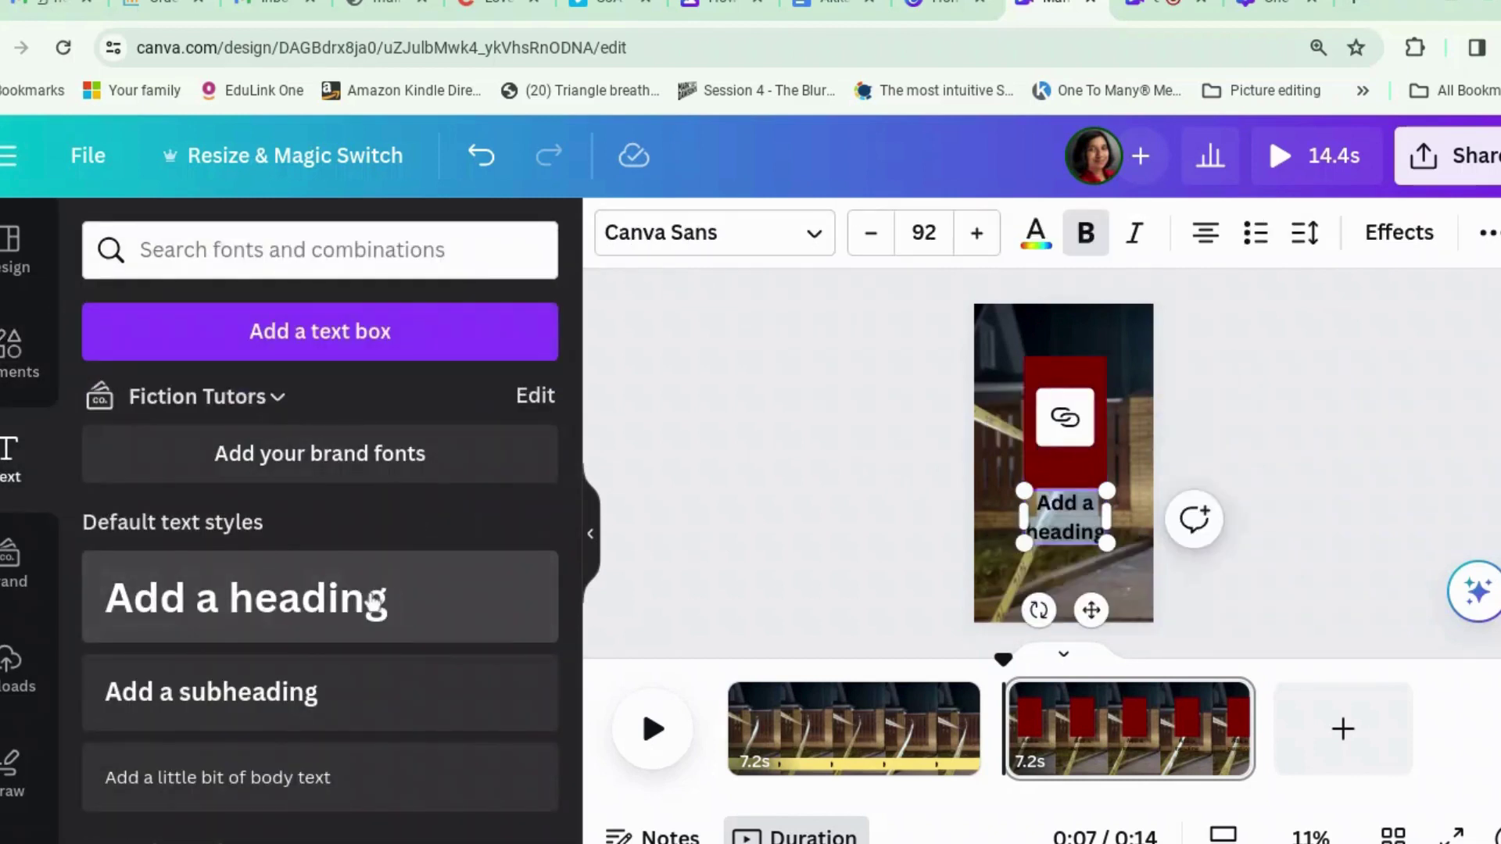
pyautogui.write('AWES')
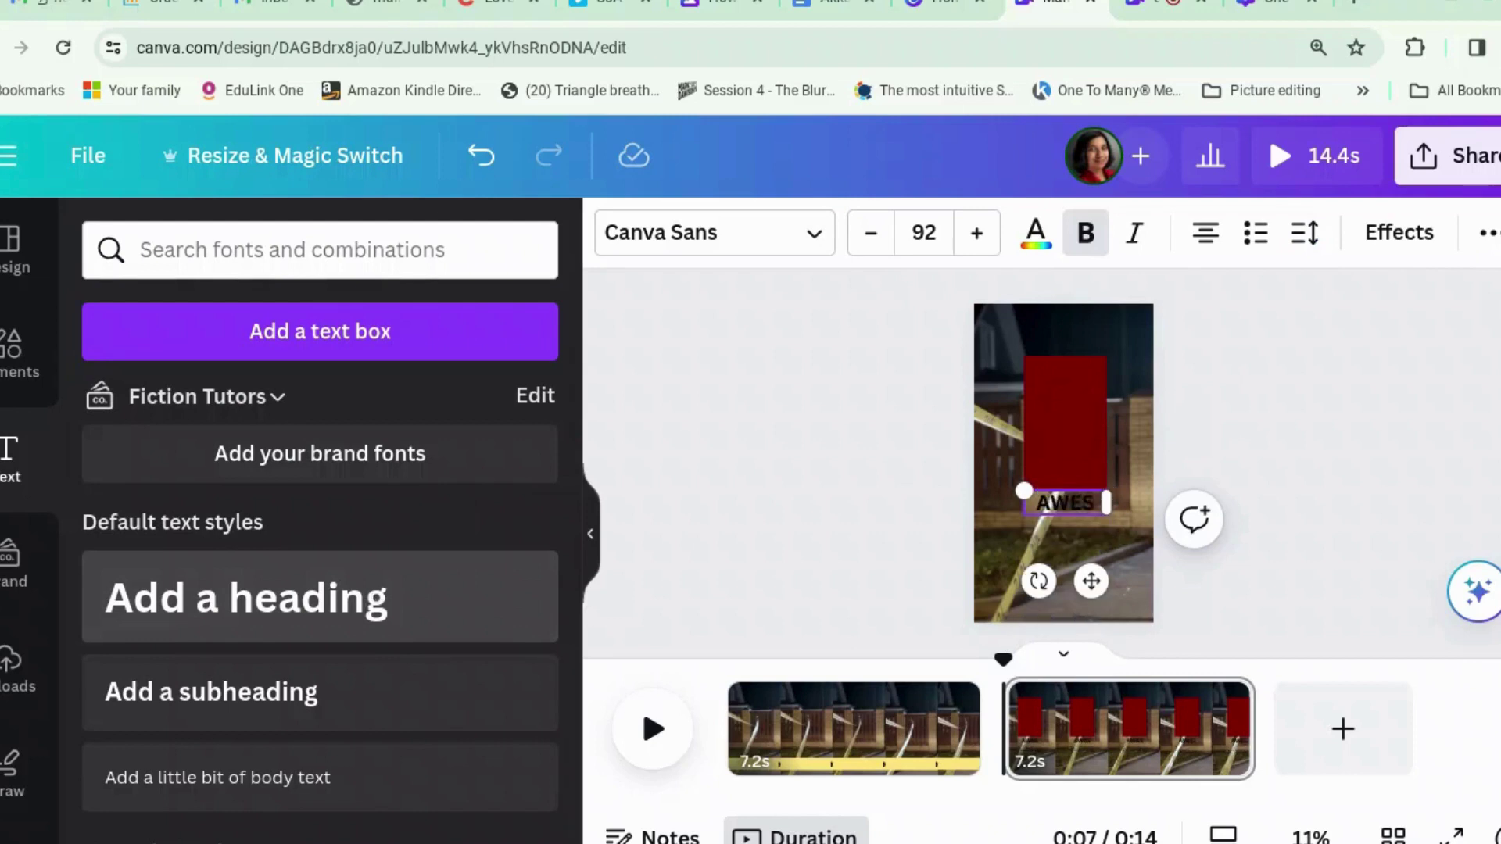
pyautogui.write('OME CRIM')
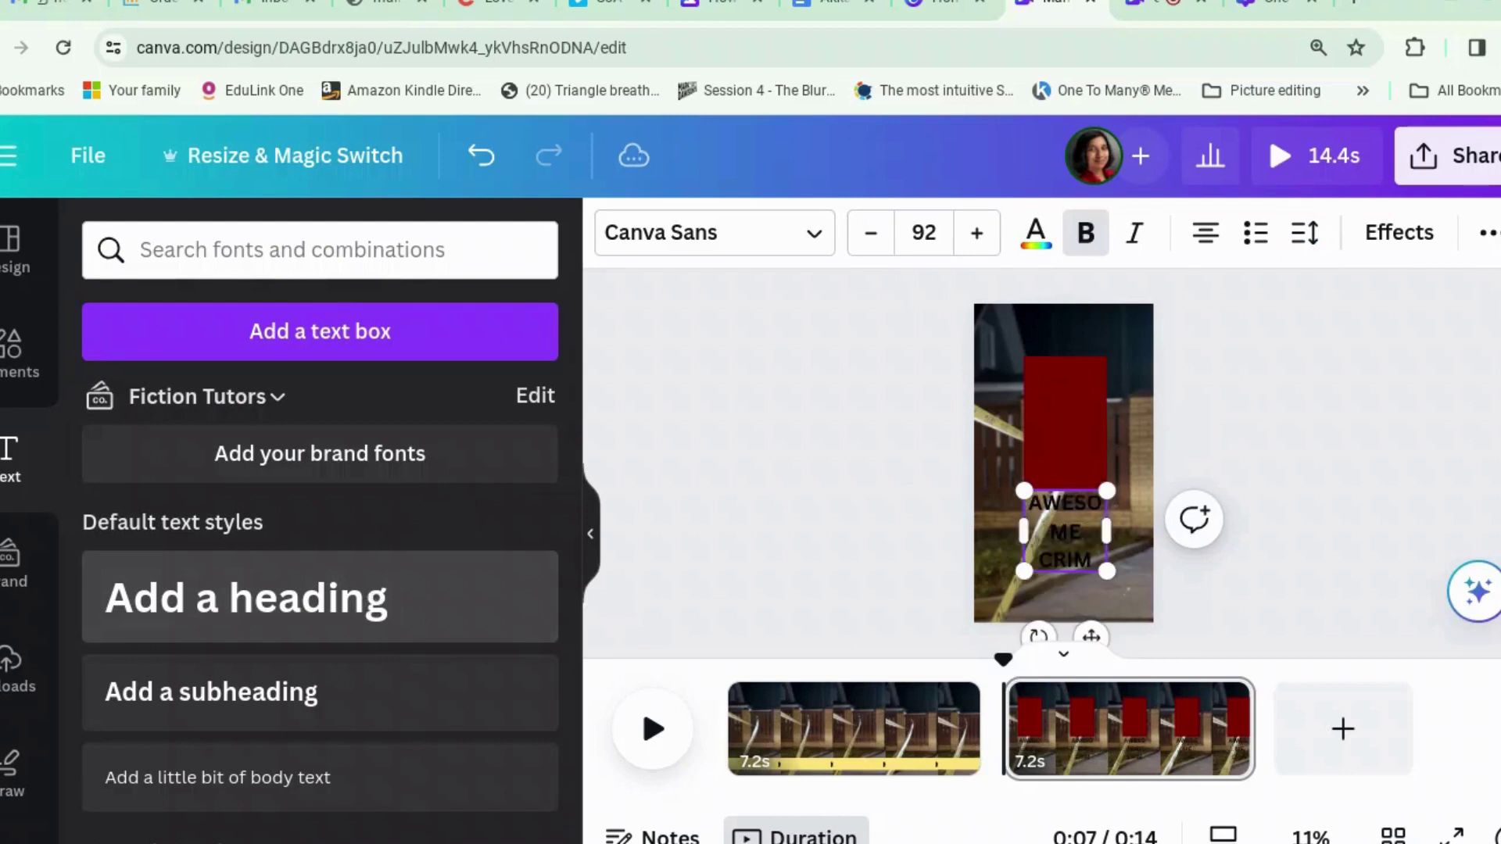
pyautogui.write('E NOVWL')
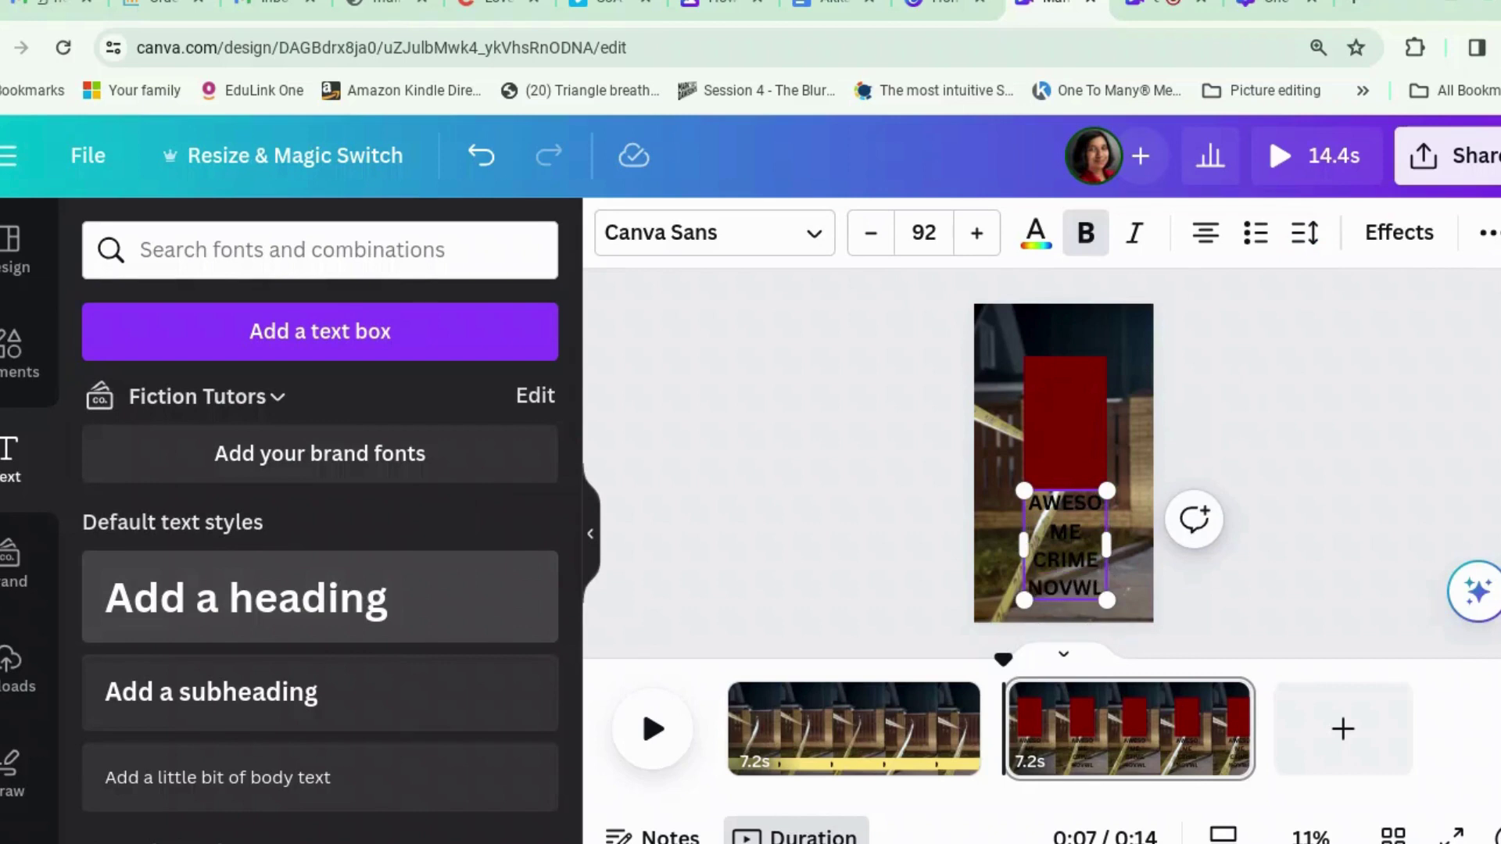
pyautogui.press('BackSpace')
pyautogui.press('BackSpace')
pyautogui.press('BackSpace')
pyautogui.write('EL')
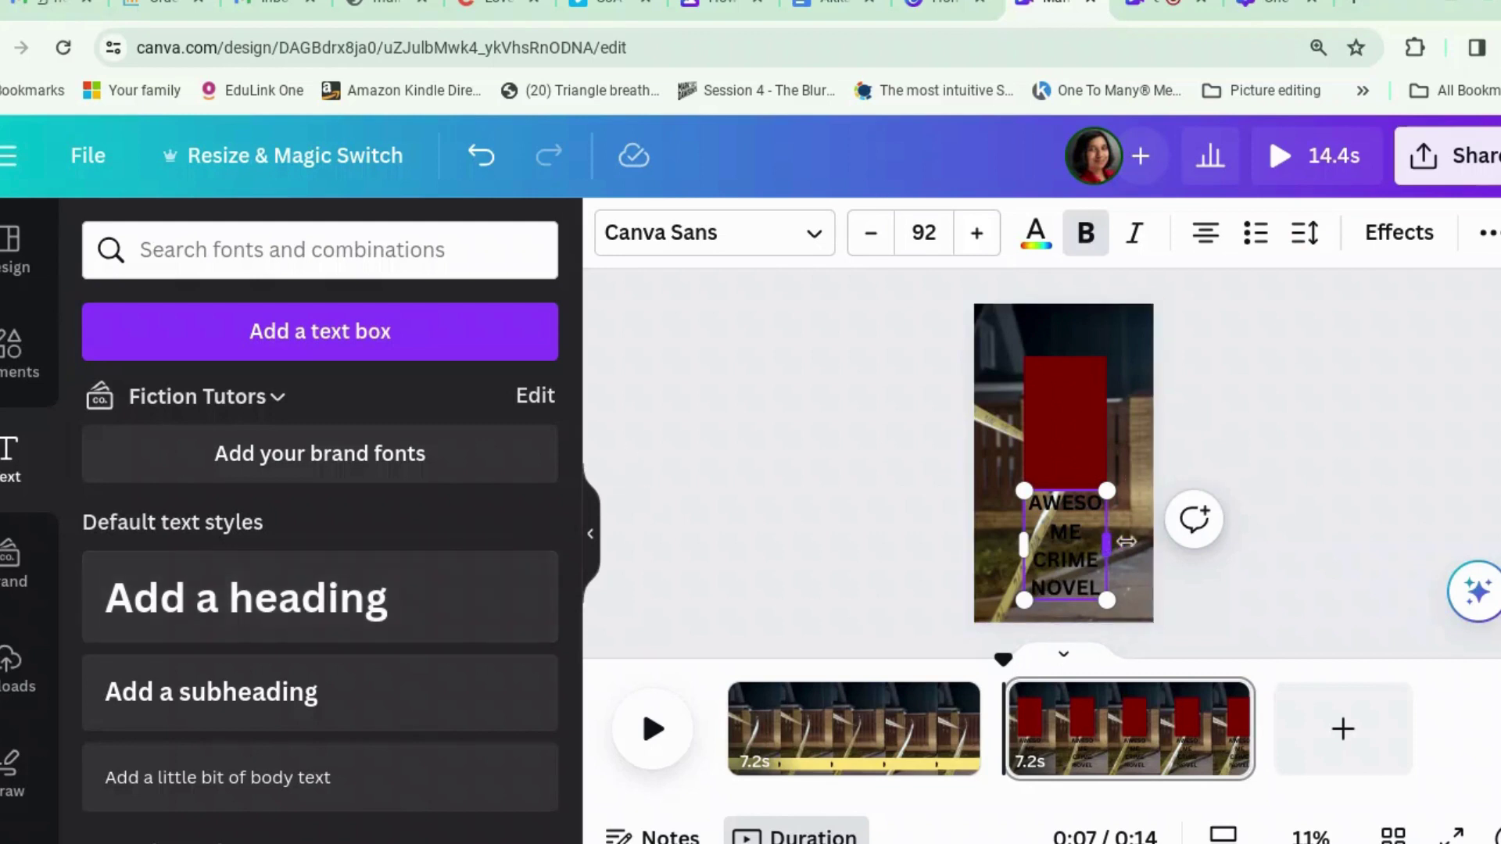
# Step: Fit the heading onto the upper part of the dark red rectangle at size 68.3 and colour it white
pyautogui.moveTo(1126, 541); pyautogui.dragTo(1099, 423)
pyautogui.click(1382, 508)
pyautogui.moveTo(1135, 365); pyautogui.dragTo(1062, 405)
pyautogui.click(1295, 404)
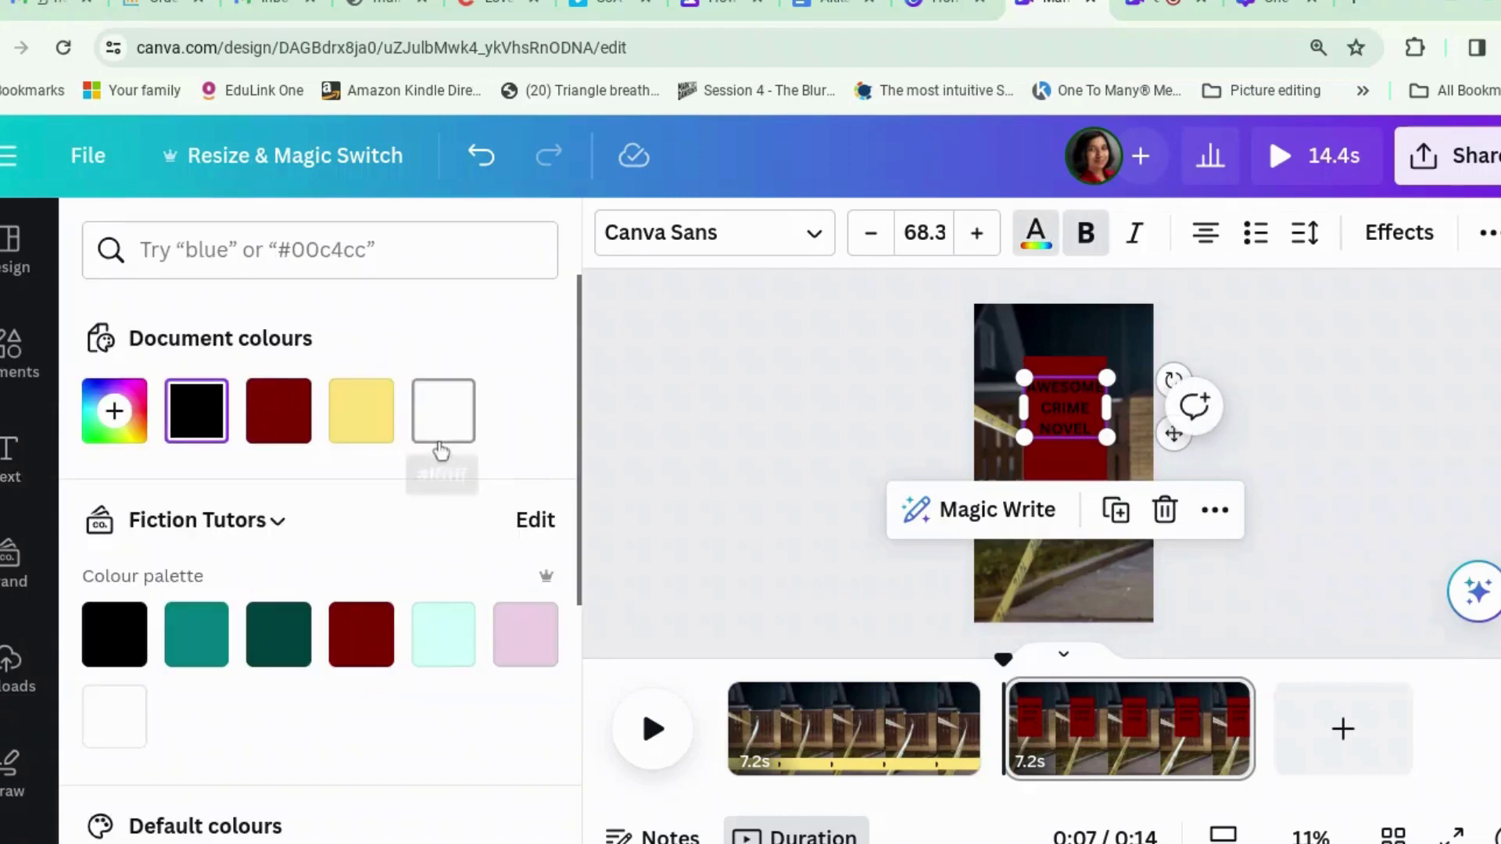
pyautogui.click(440, 438)
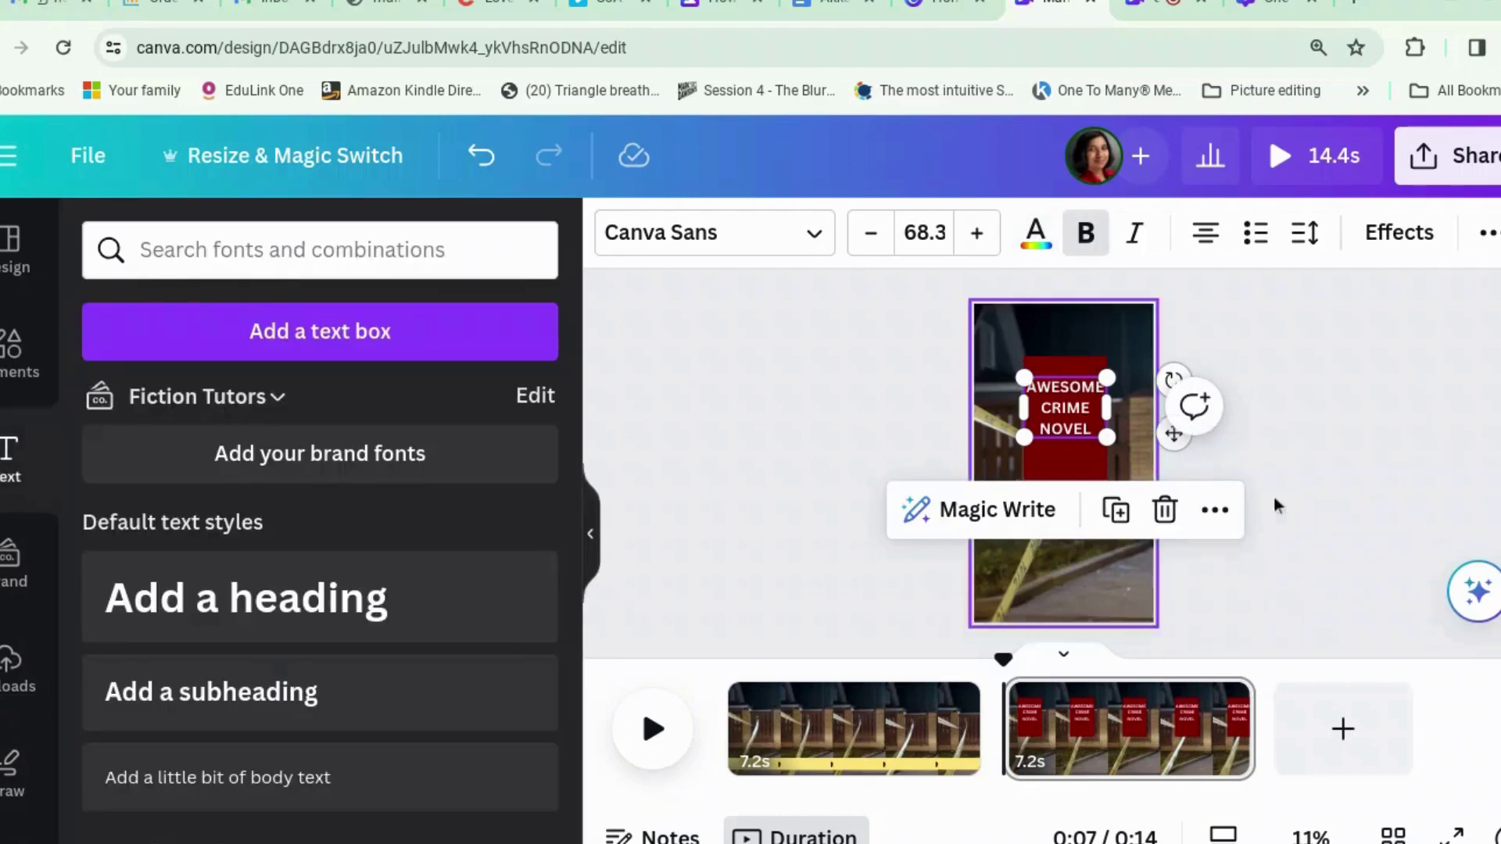
pyautogui.click(1286, 523)
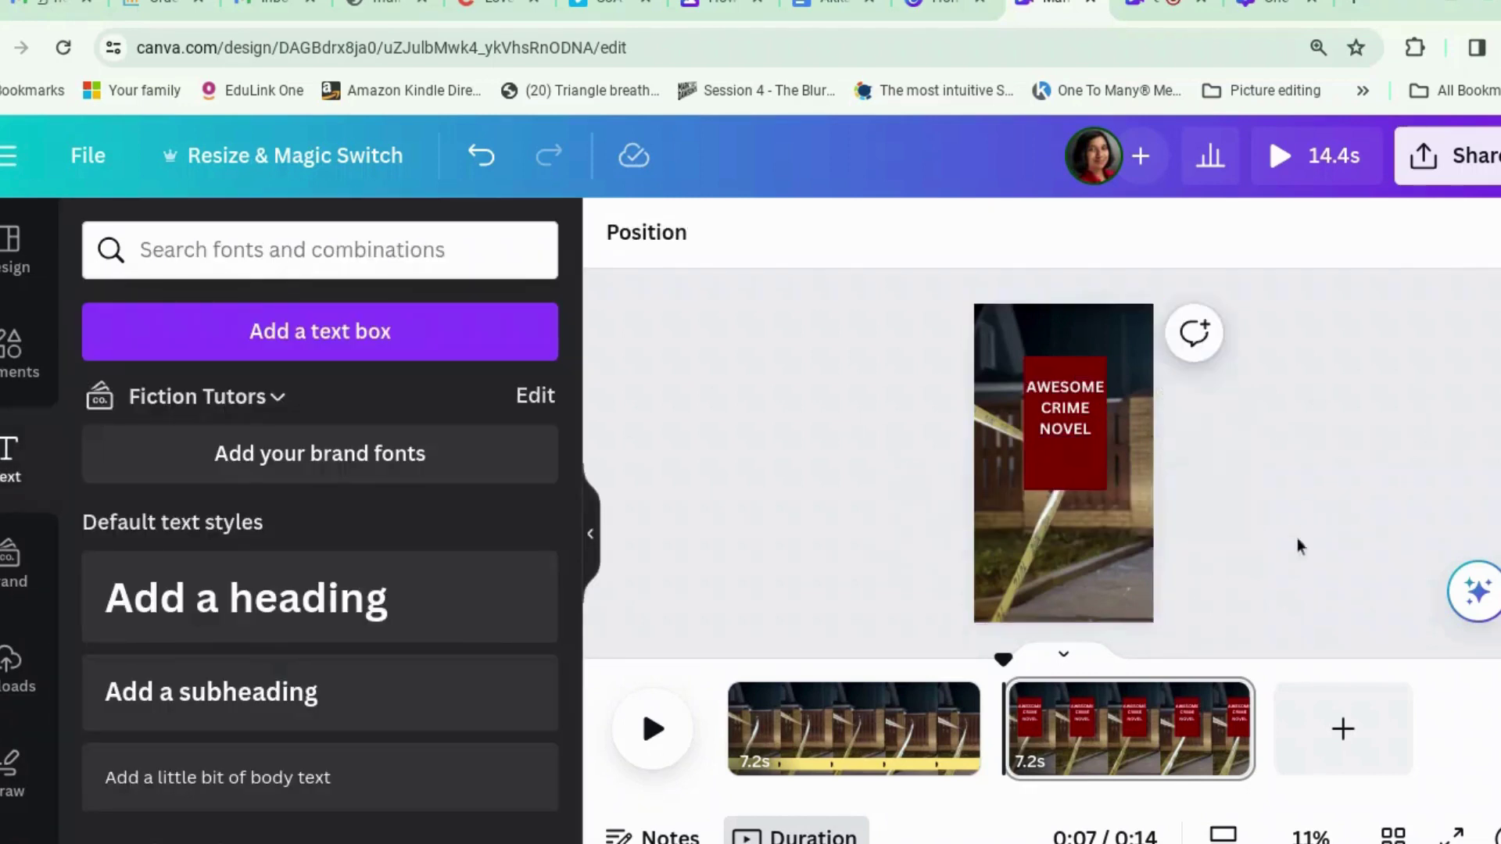
# Step: Increase the transparency of the second page's background video slightly so it looks faded
pyautogui.click(1002, 504)
pyautogui.click(1381, 513)
pyautogui.click(1063, 334)
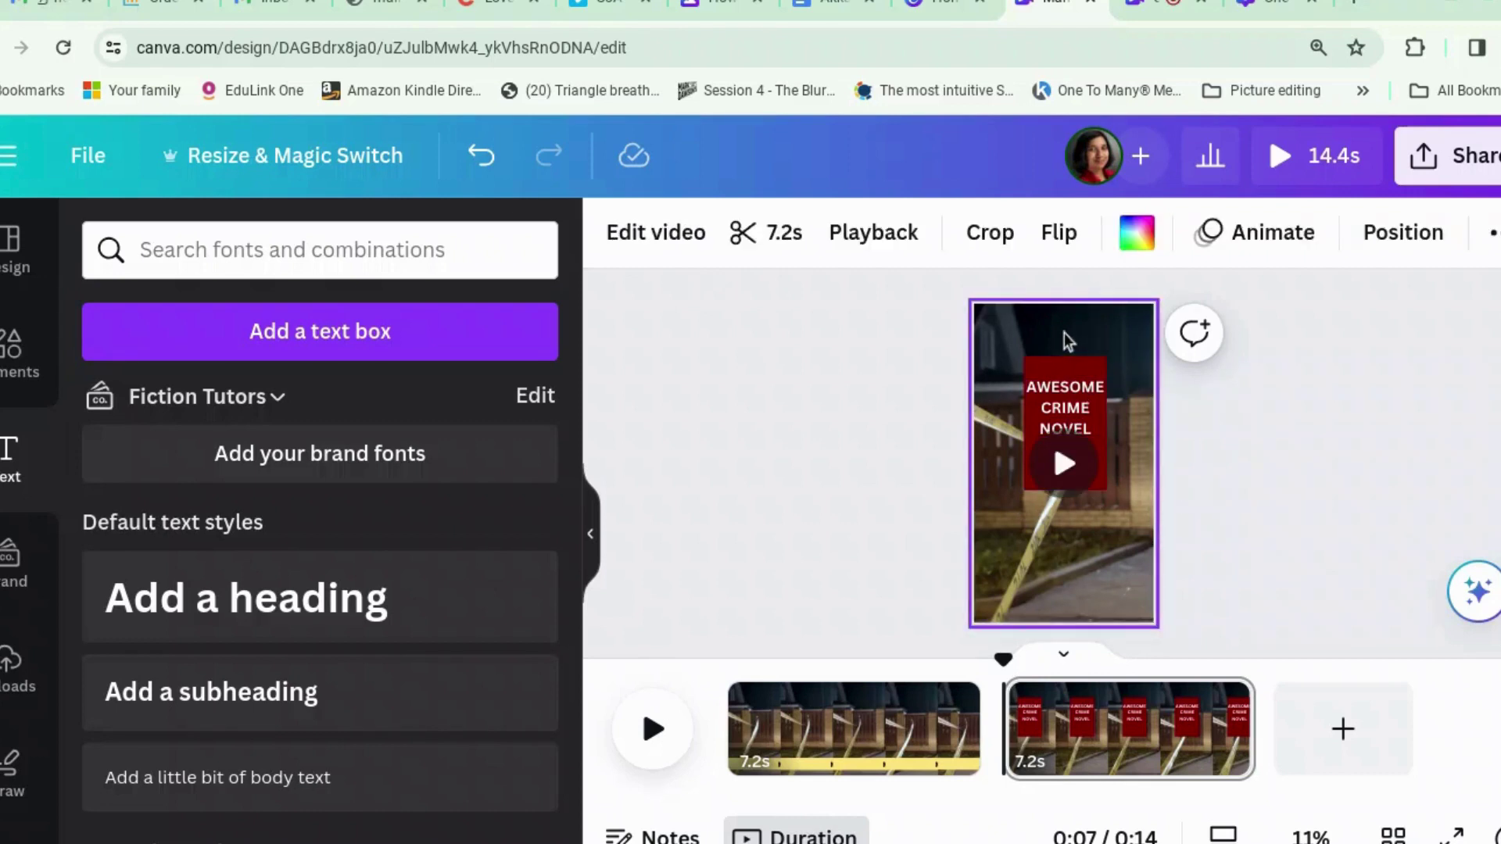
pyautogui.click(1493, 238)
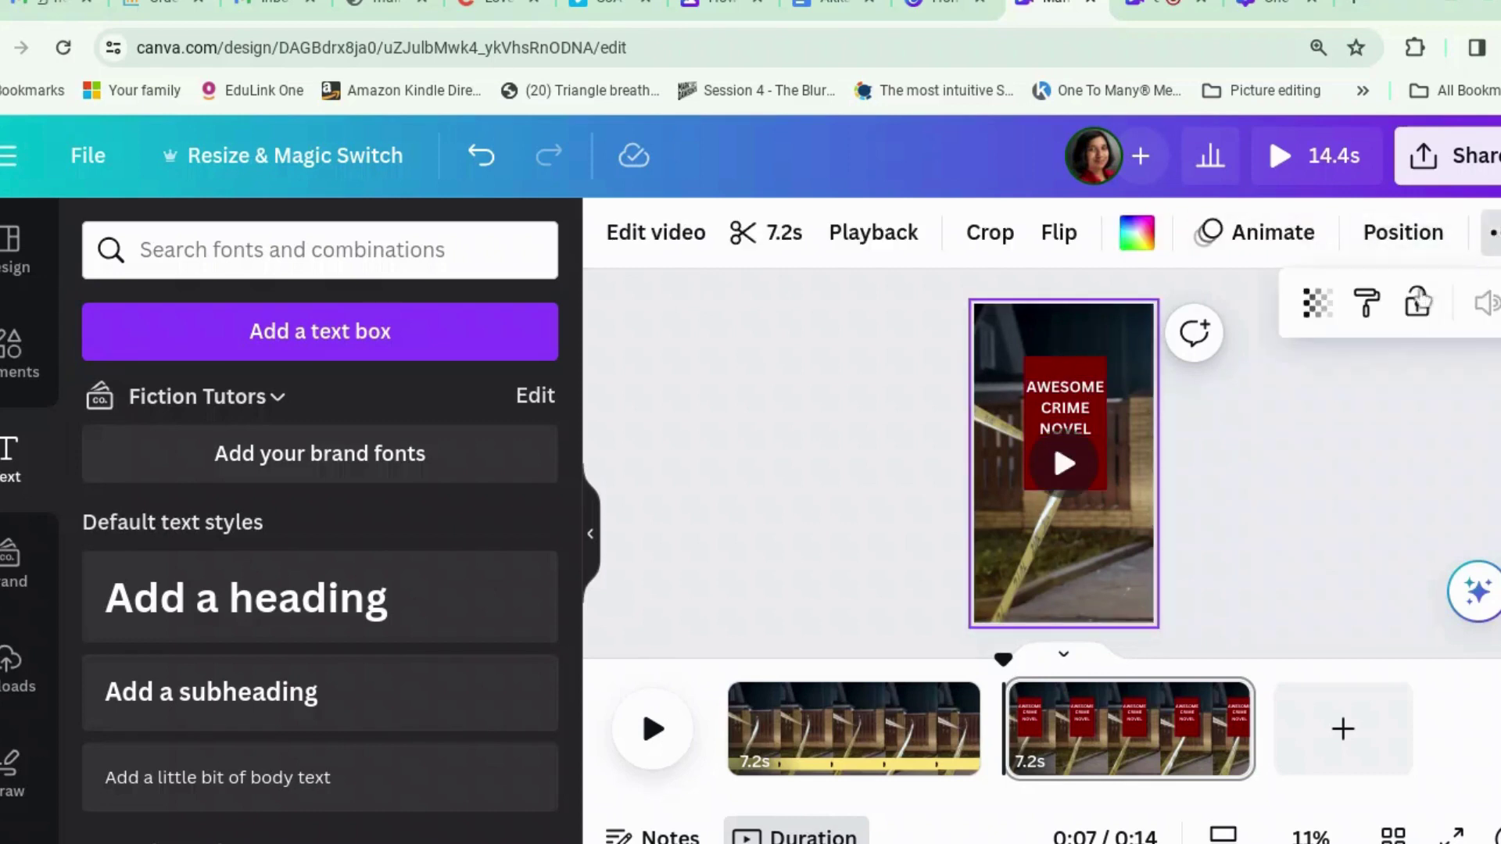
pyautogui.click(1318, 301)
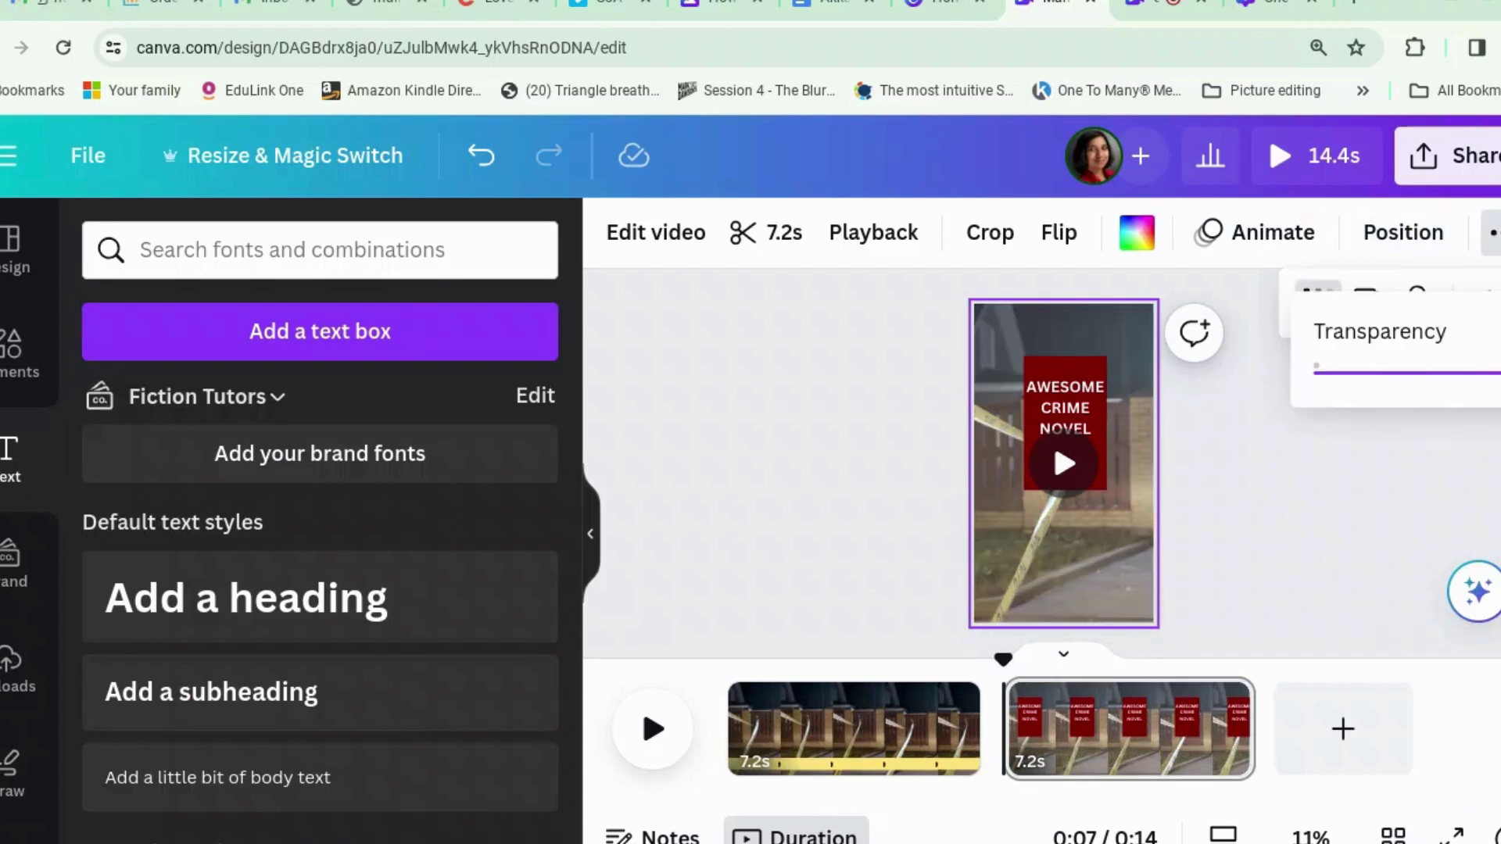
# Step: Group the "AWESOME CRIME NOVEL" heading with the dark red rectangle
pyautogui.click(1053, 443)
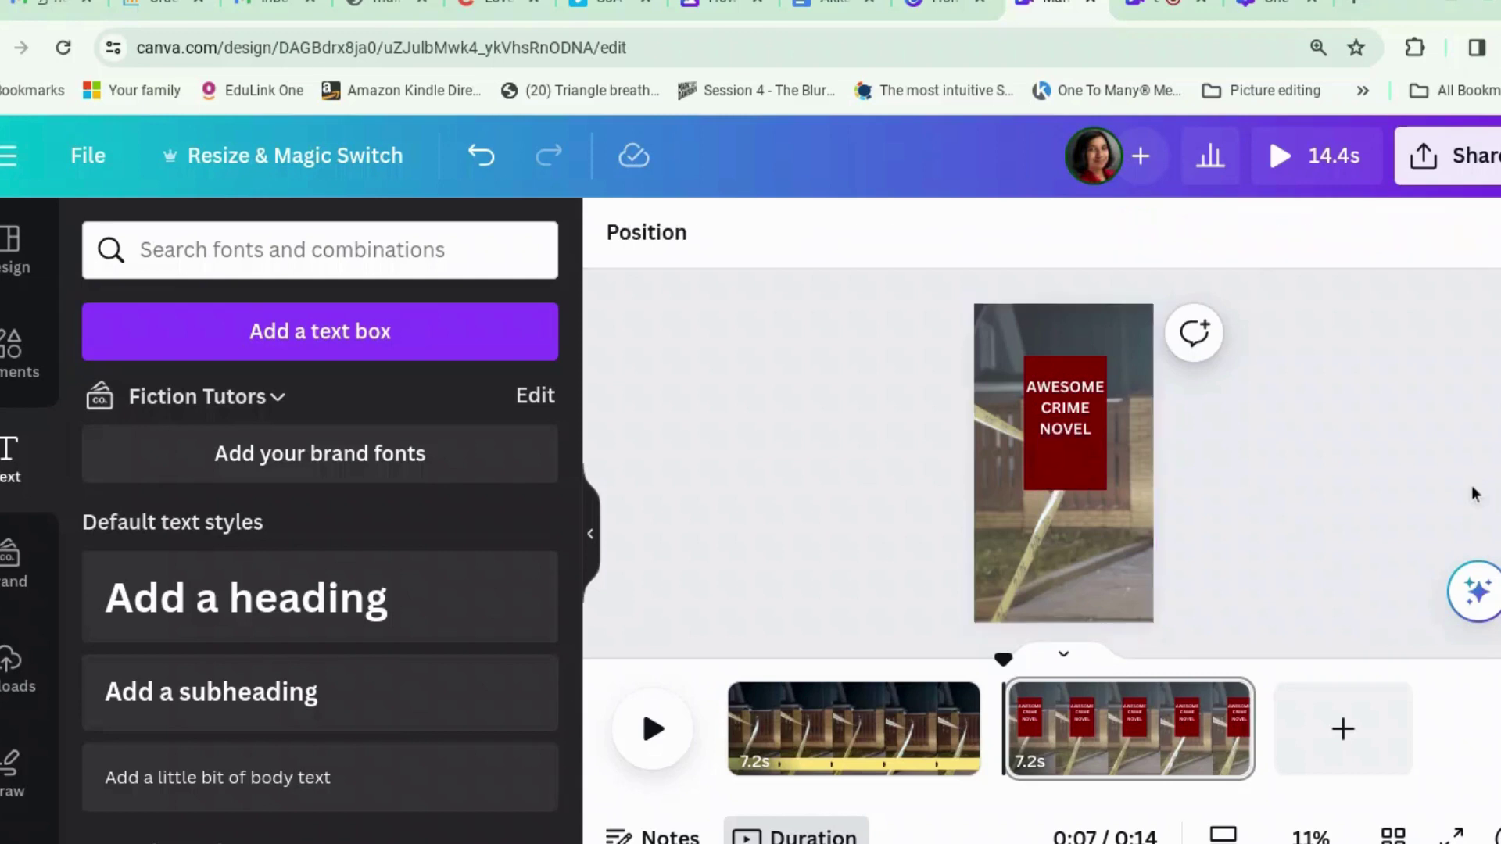
pyautogui.click(1088, 465)
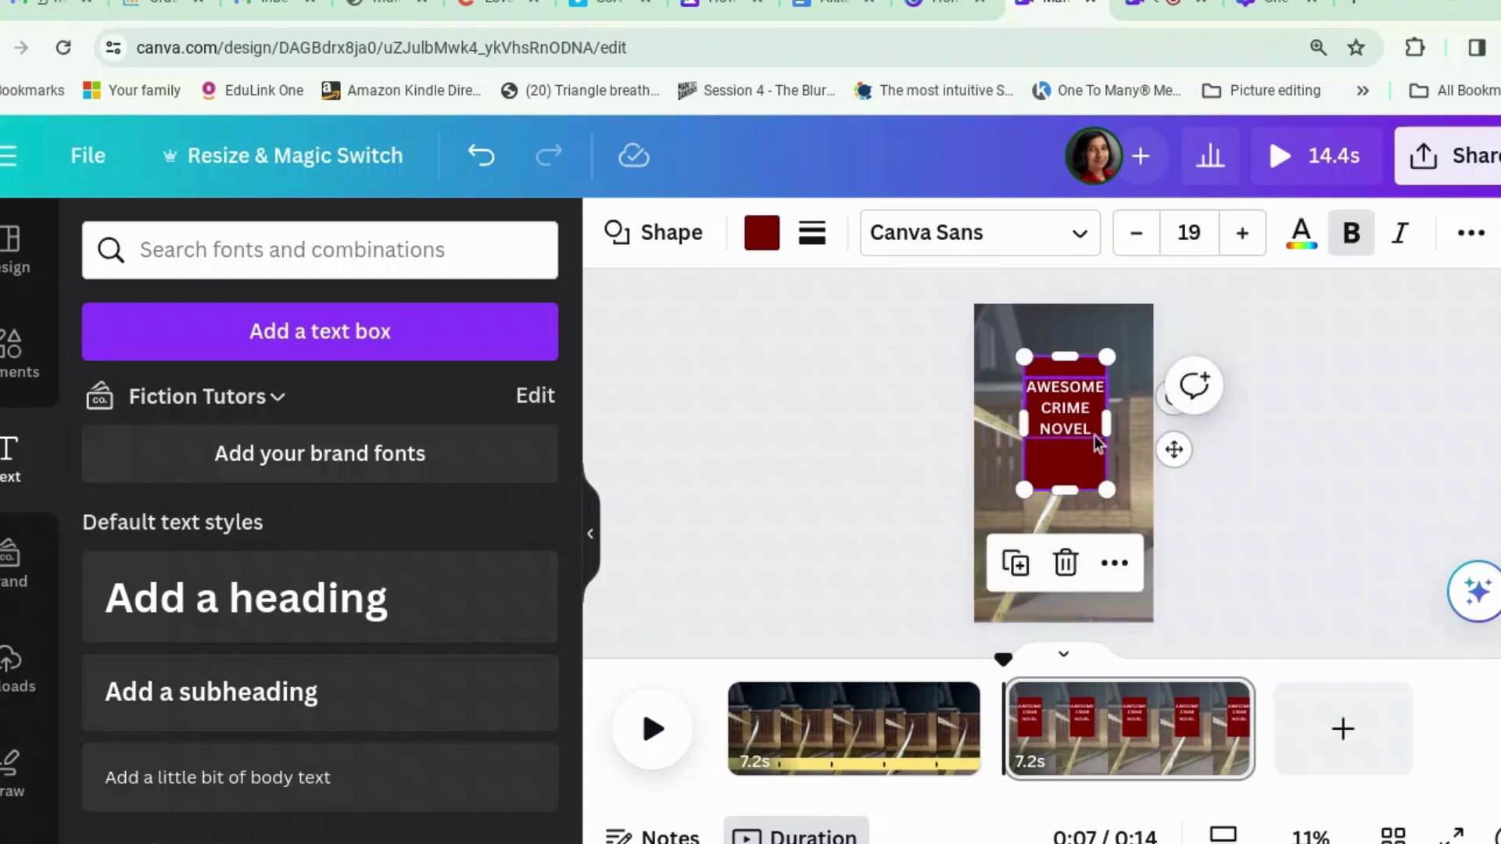
pyautogui.click(1083, 564)
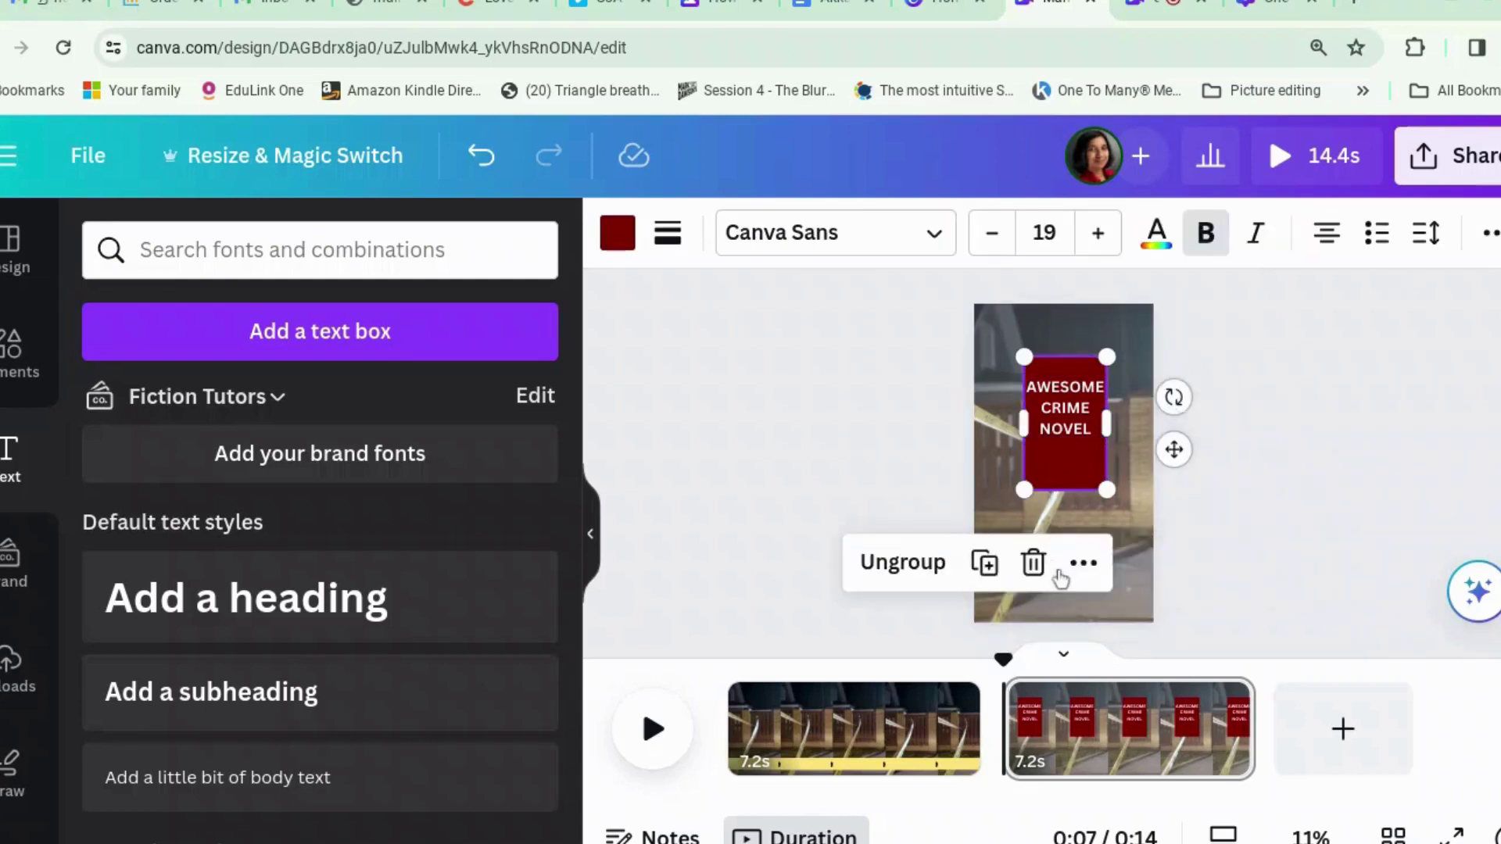
# Step: Apply the Stomp animation to the grouped book cover
pyautogui.click(1491, 233)
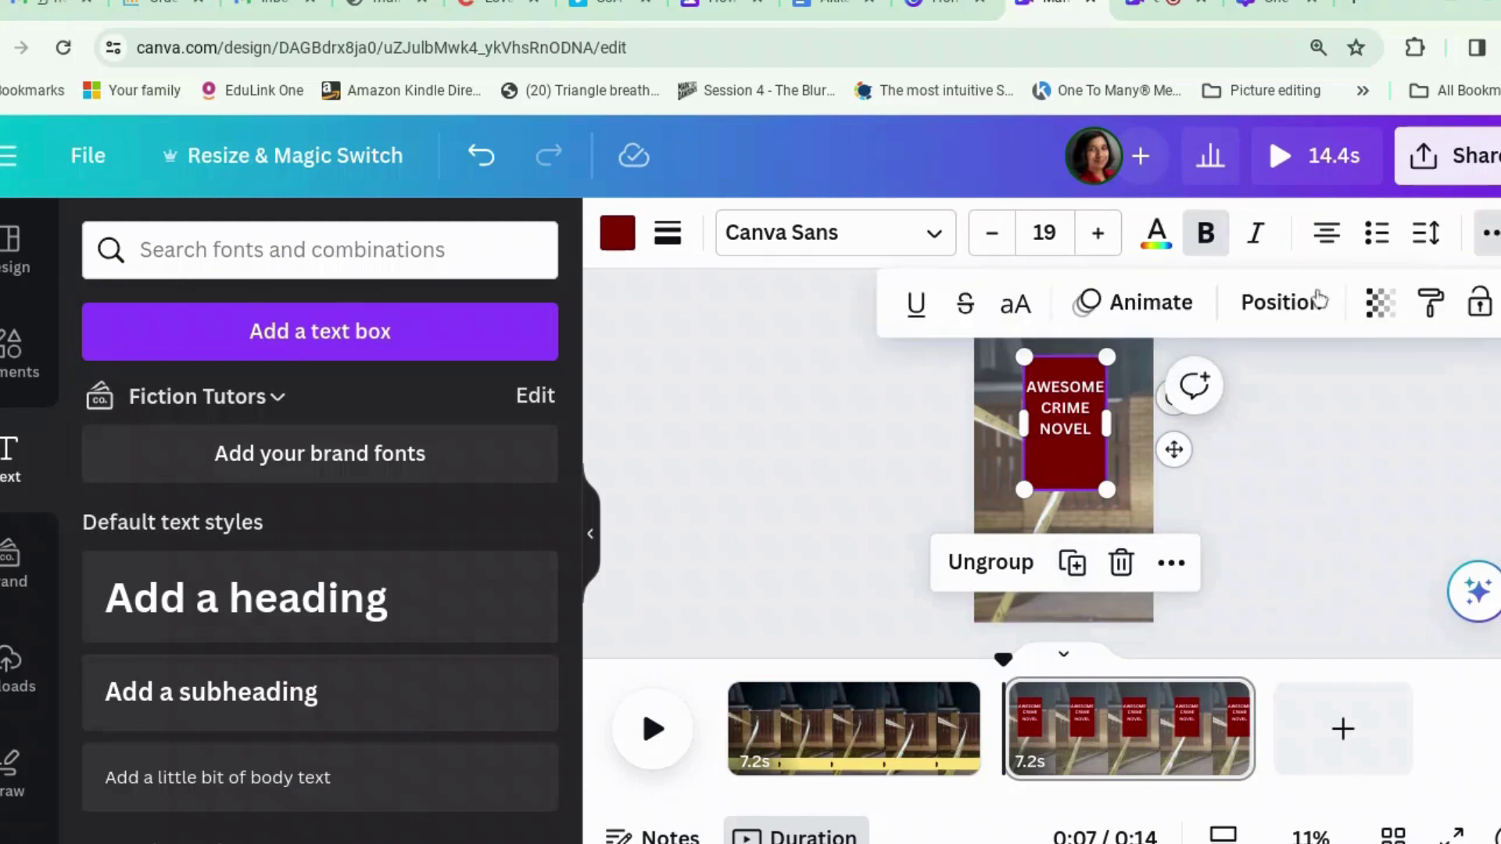
pyautogui.click(1117, 305)
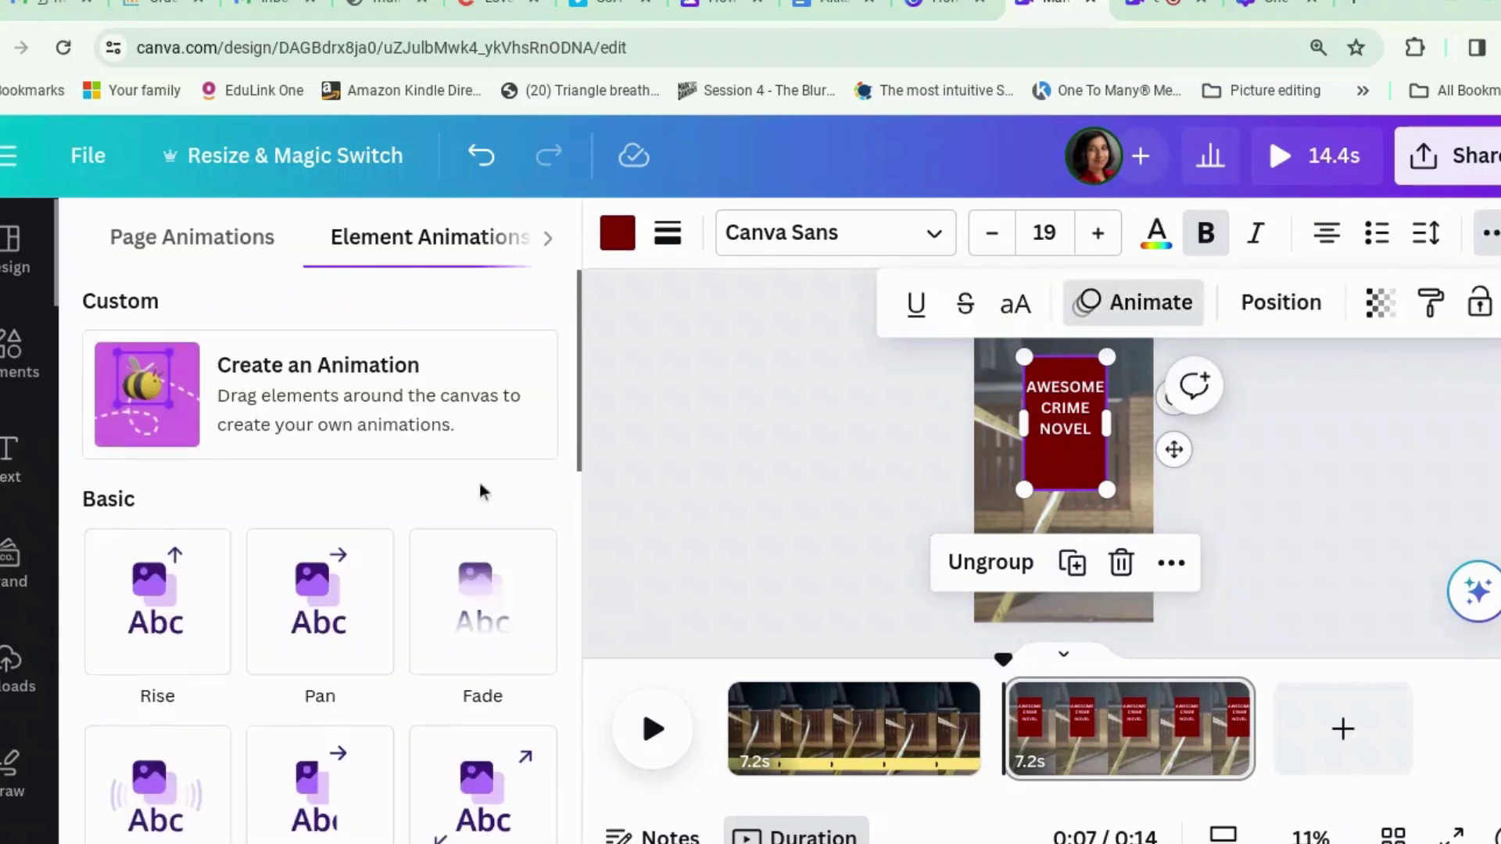
pyautogui.scroll(-5, 479, 492)
pyautogui.scroll(-8, 379, 526)
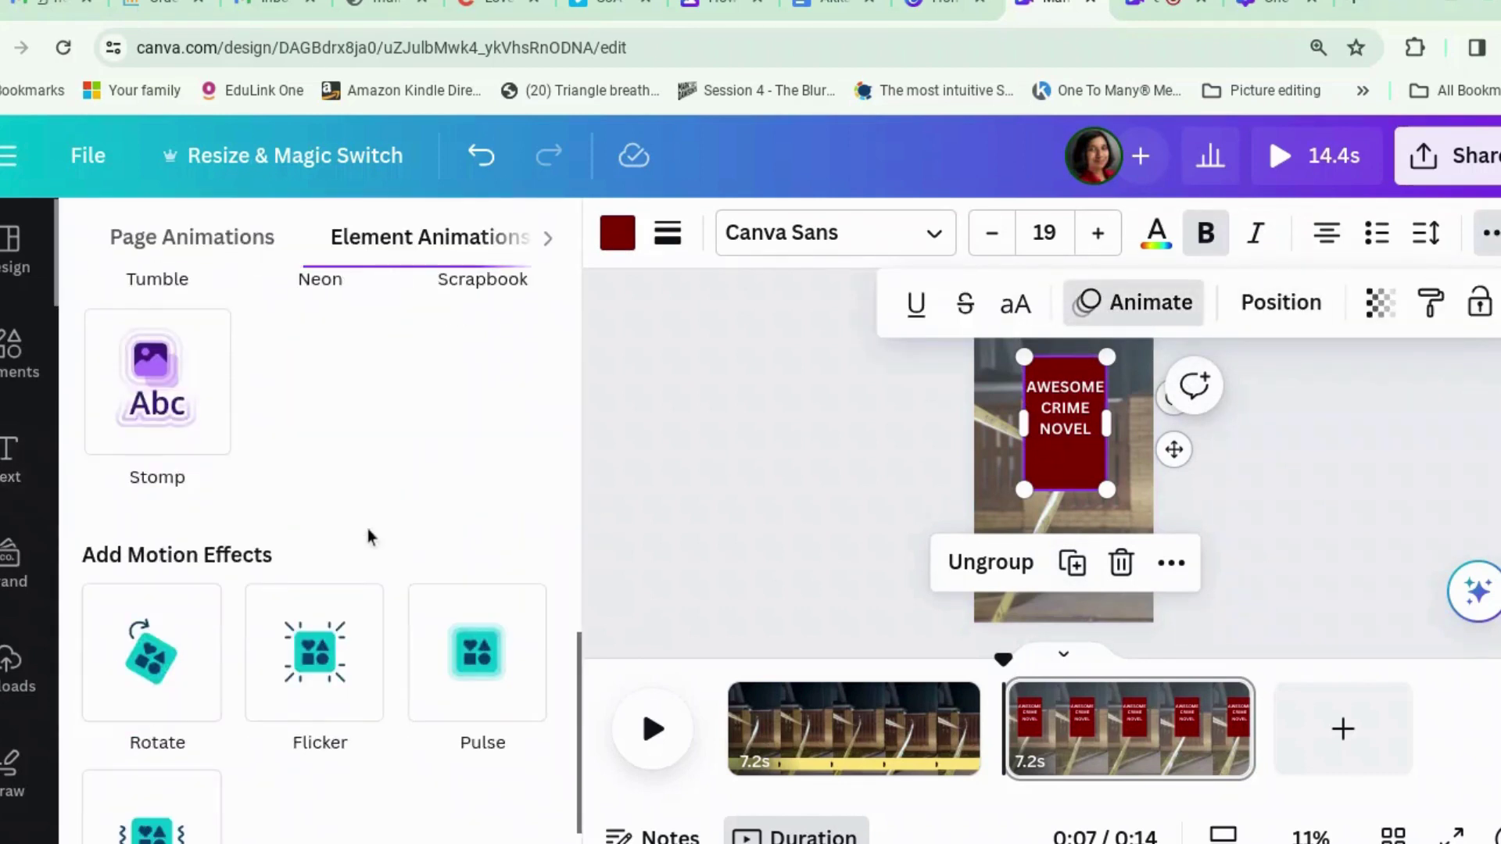
pyautogui.click(181, 396)
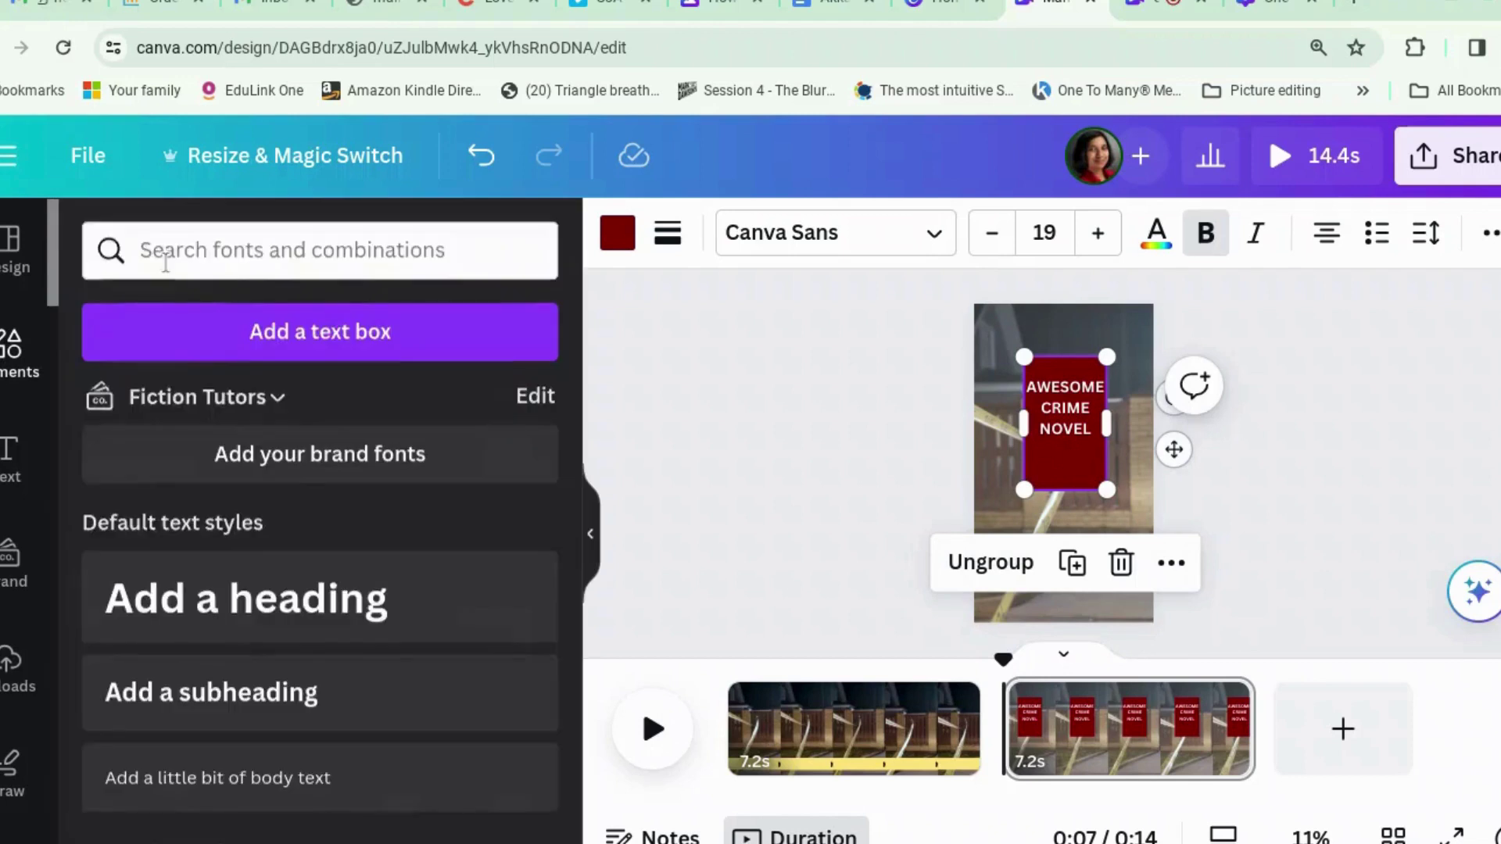
# Step: Find "buy now" graphics, add the red BUY NOW banner with the arrow pointer, and size and place it below the book cover
pyautogui.click(173, 250)
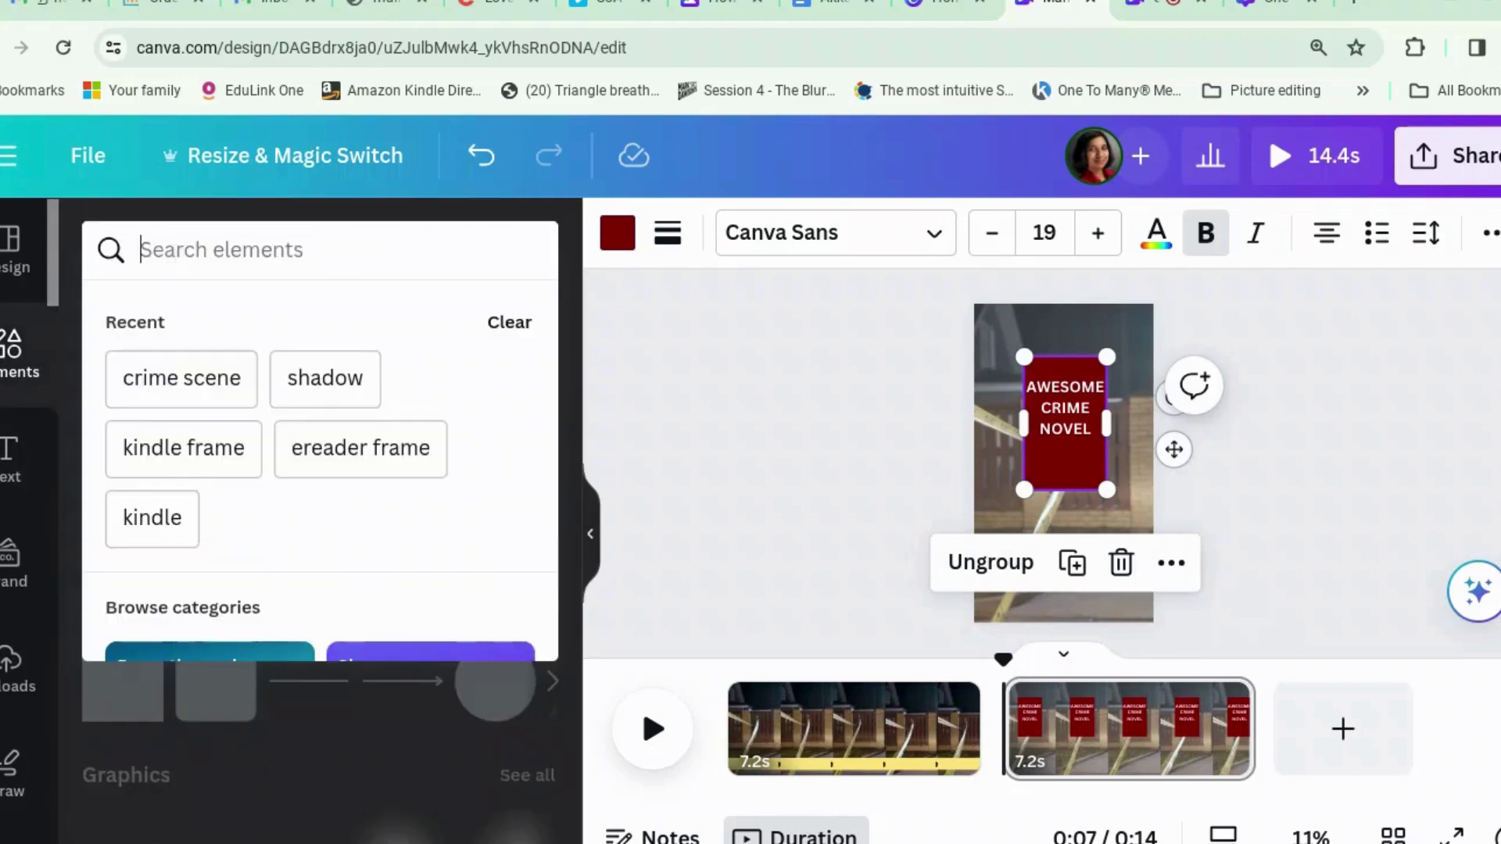
pyautogui.write('buy now')
pyautogui.press('Return')
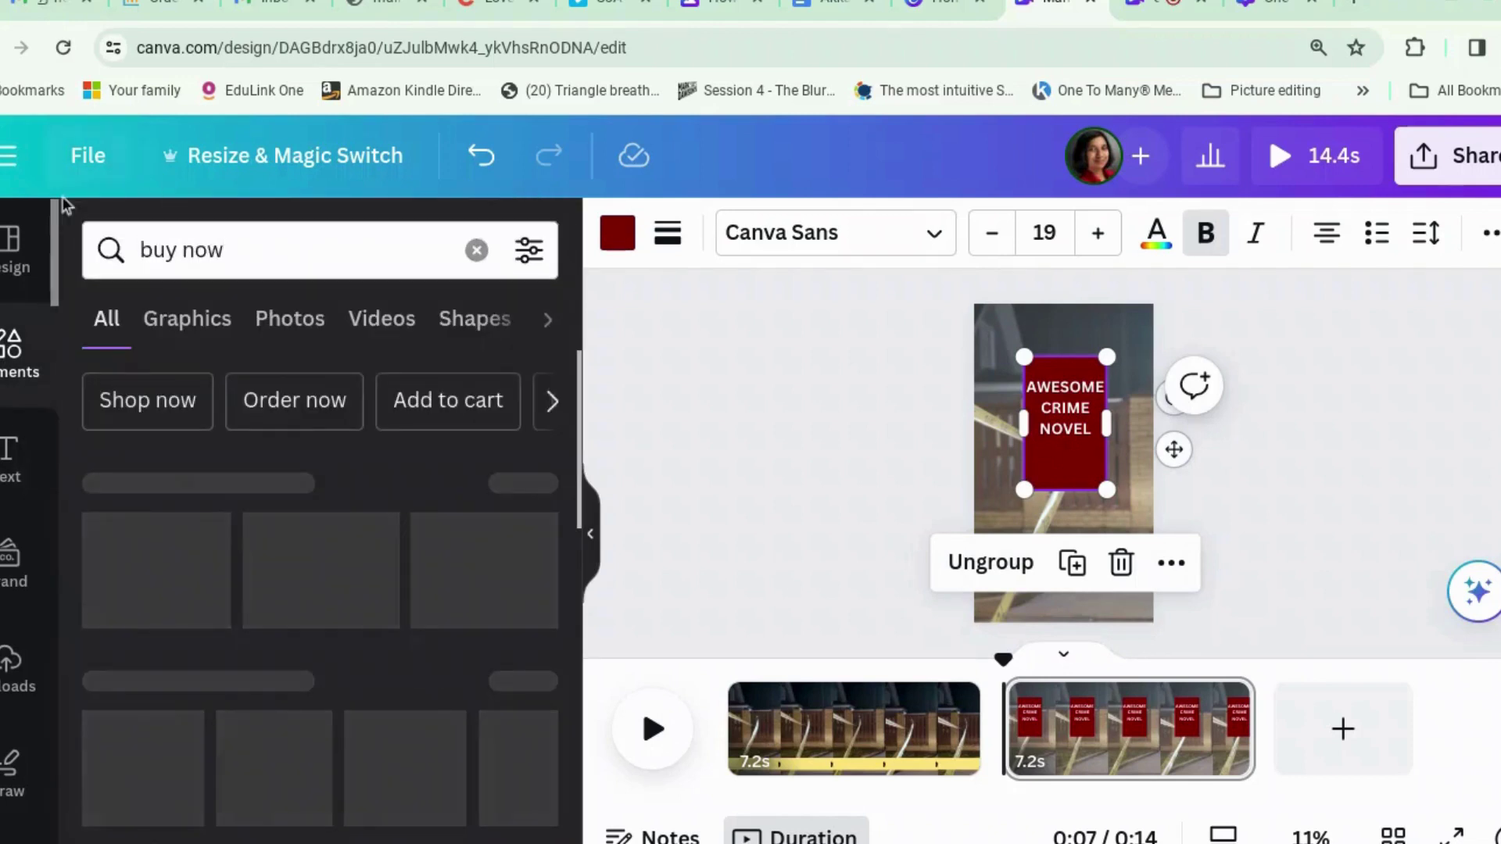
pyautogui.click(540, 487)
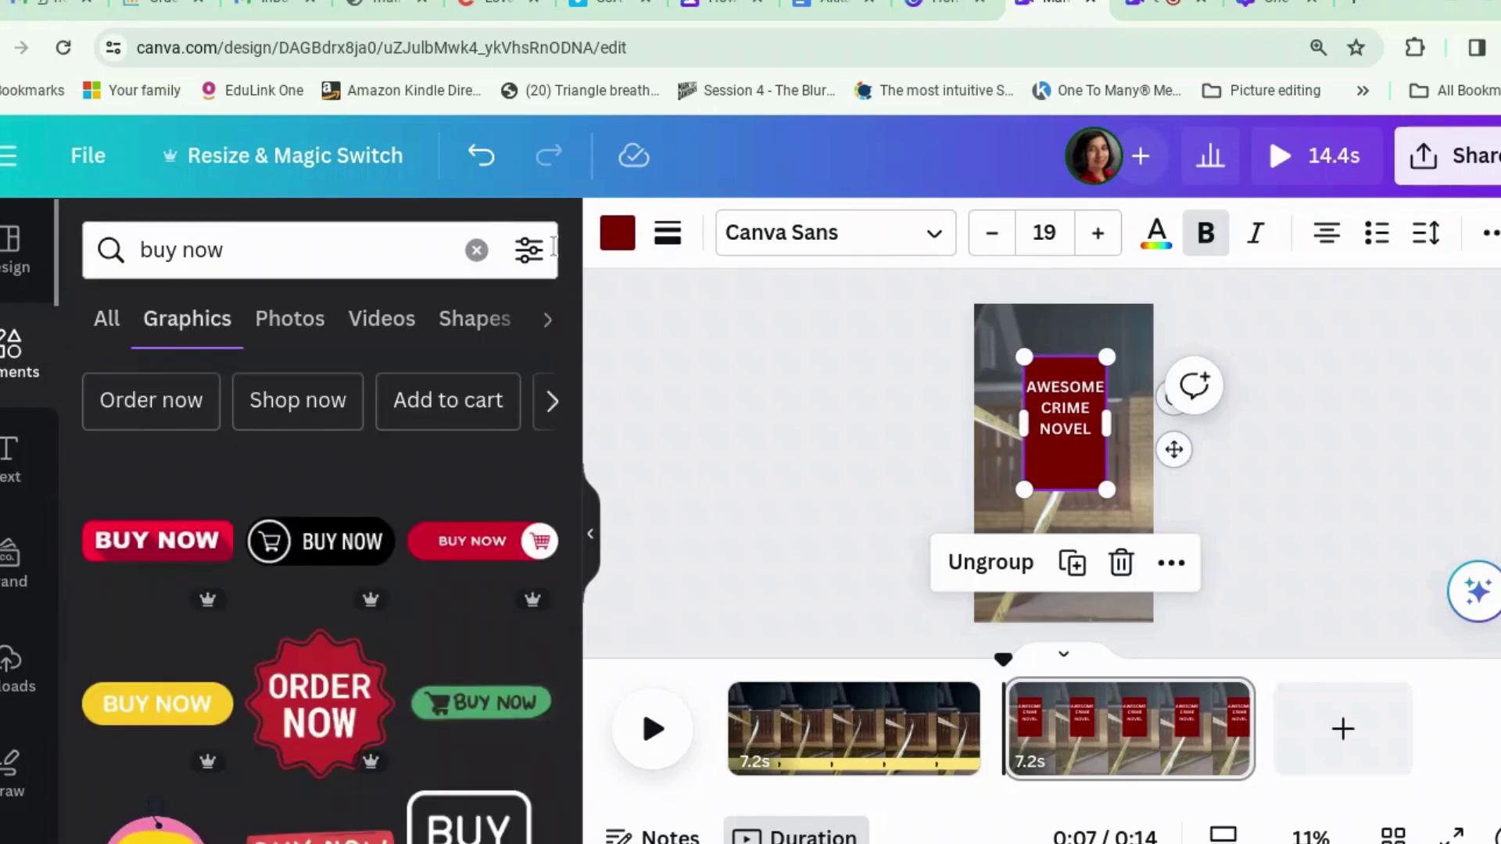
pyautogui.scroll(-2, 515, 522)
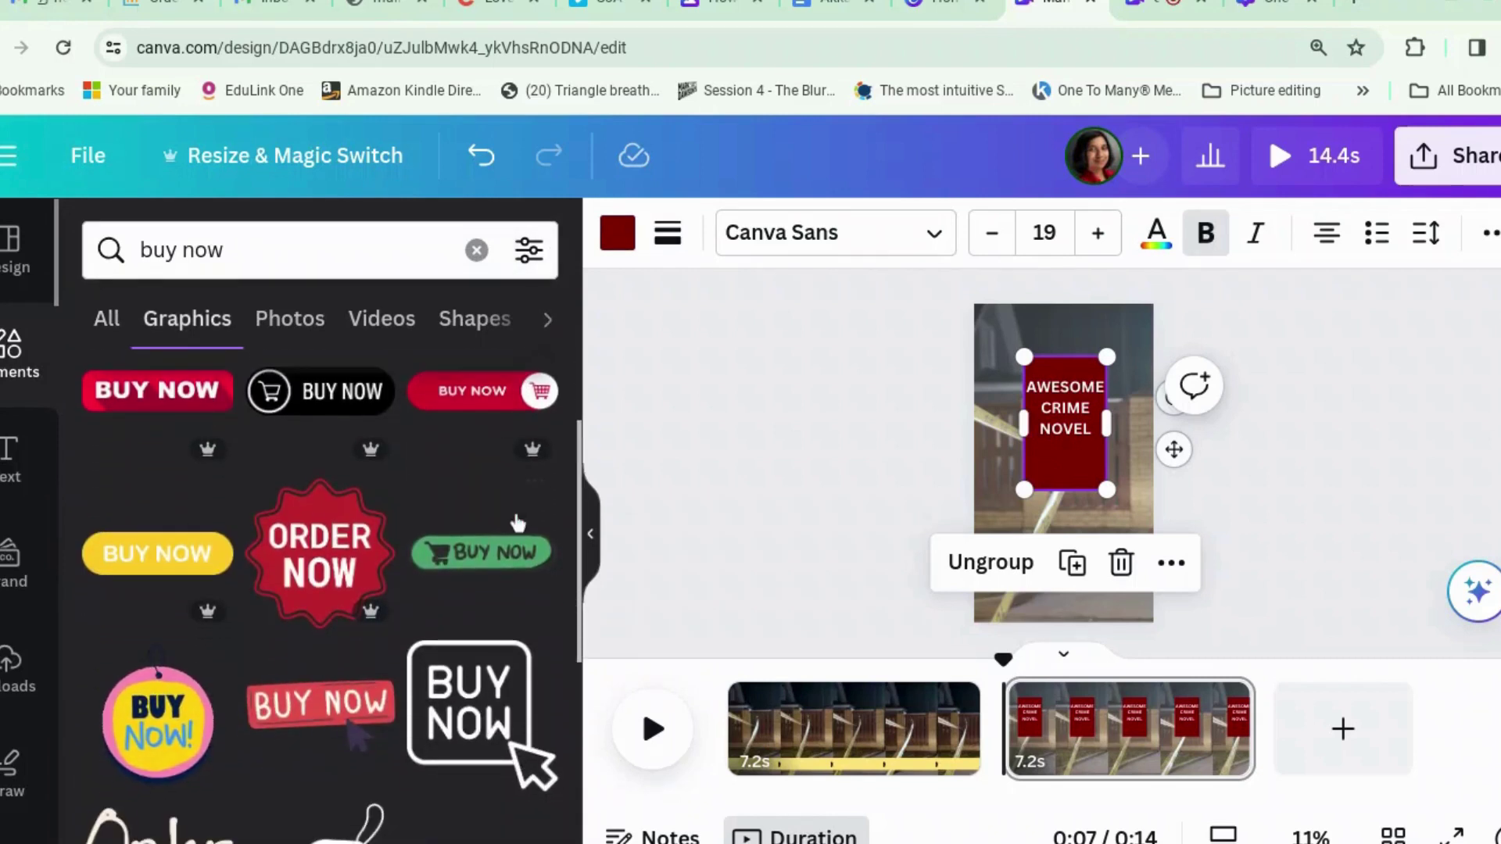
pyautogui.scroll(-1, 519, 524)
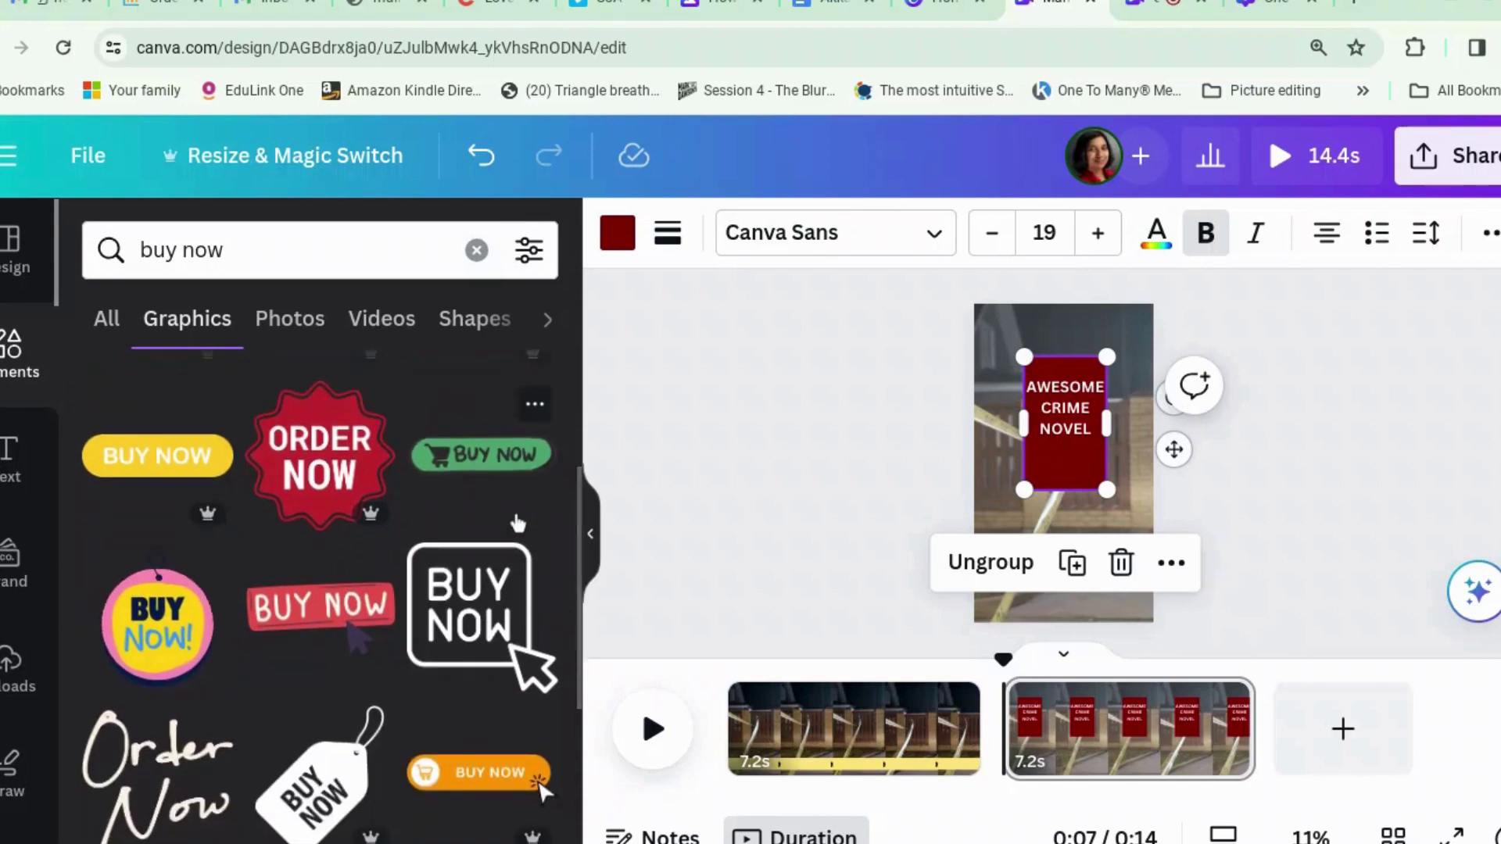
pyautogui.click(352, 617)
pyautogui.moveTo(1141, 469); pyautogui.dragTo(1134, 501)
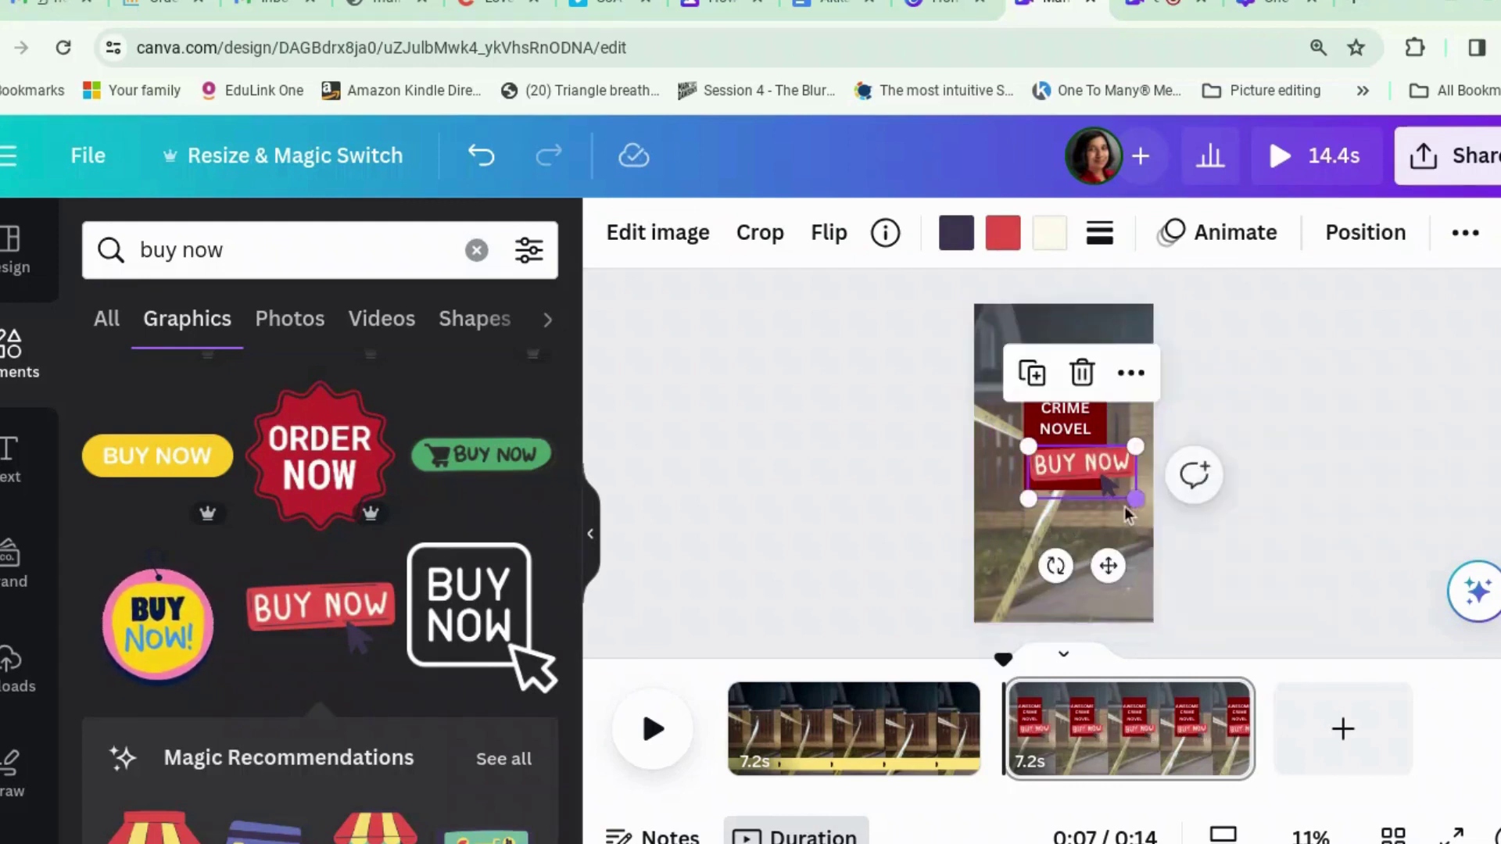
pyautogui.moveTo(1109, 566); pyautogui.dragTo(1123, 643)
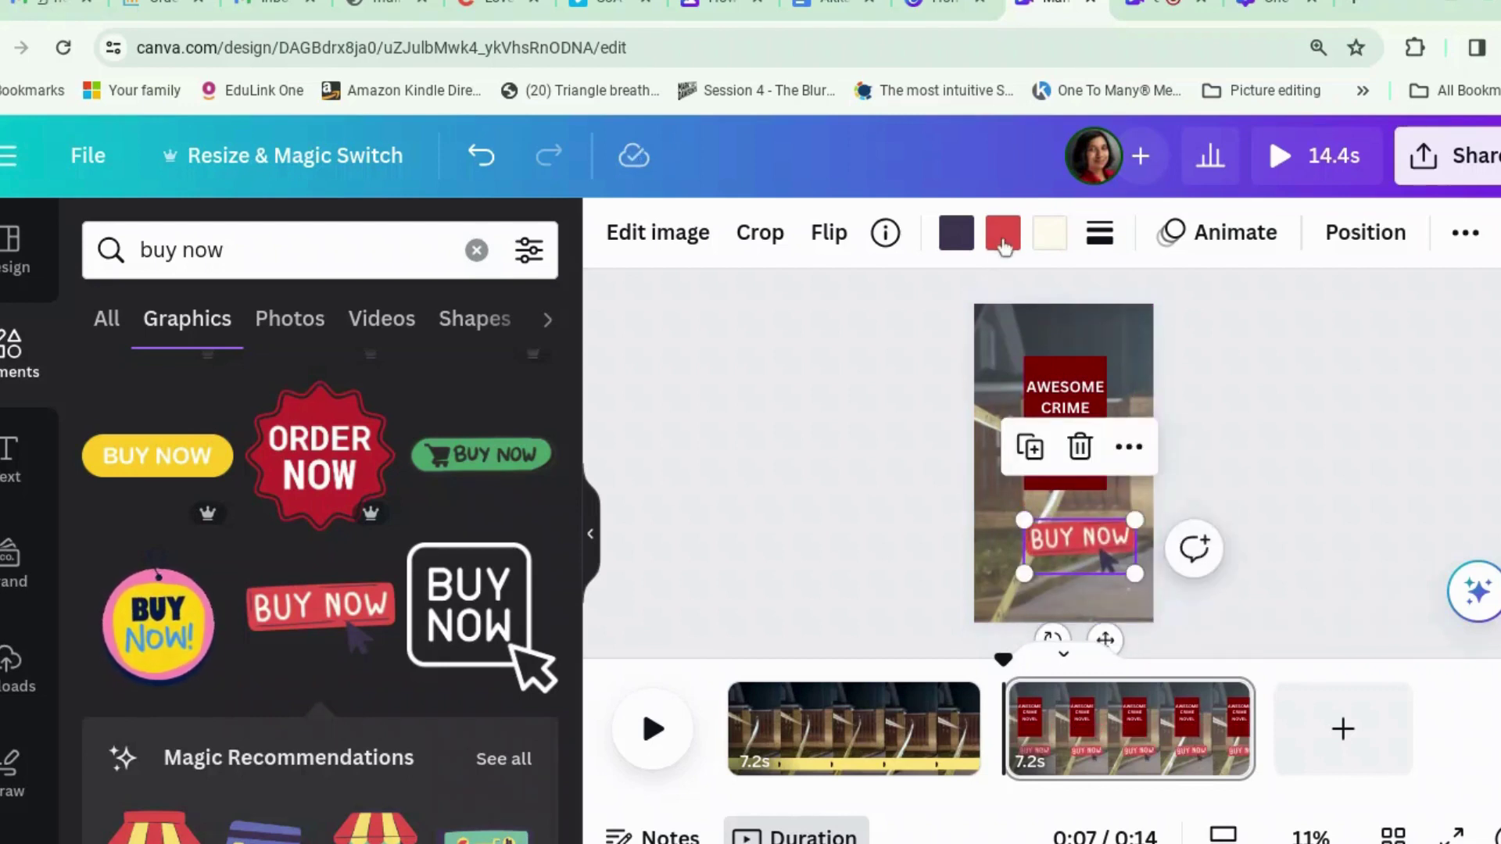
# Step: Recolour the BUY NOW graphic with a yellow banner, black lettering and a dark red pointer
pyautogui.click(1002, 233)
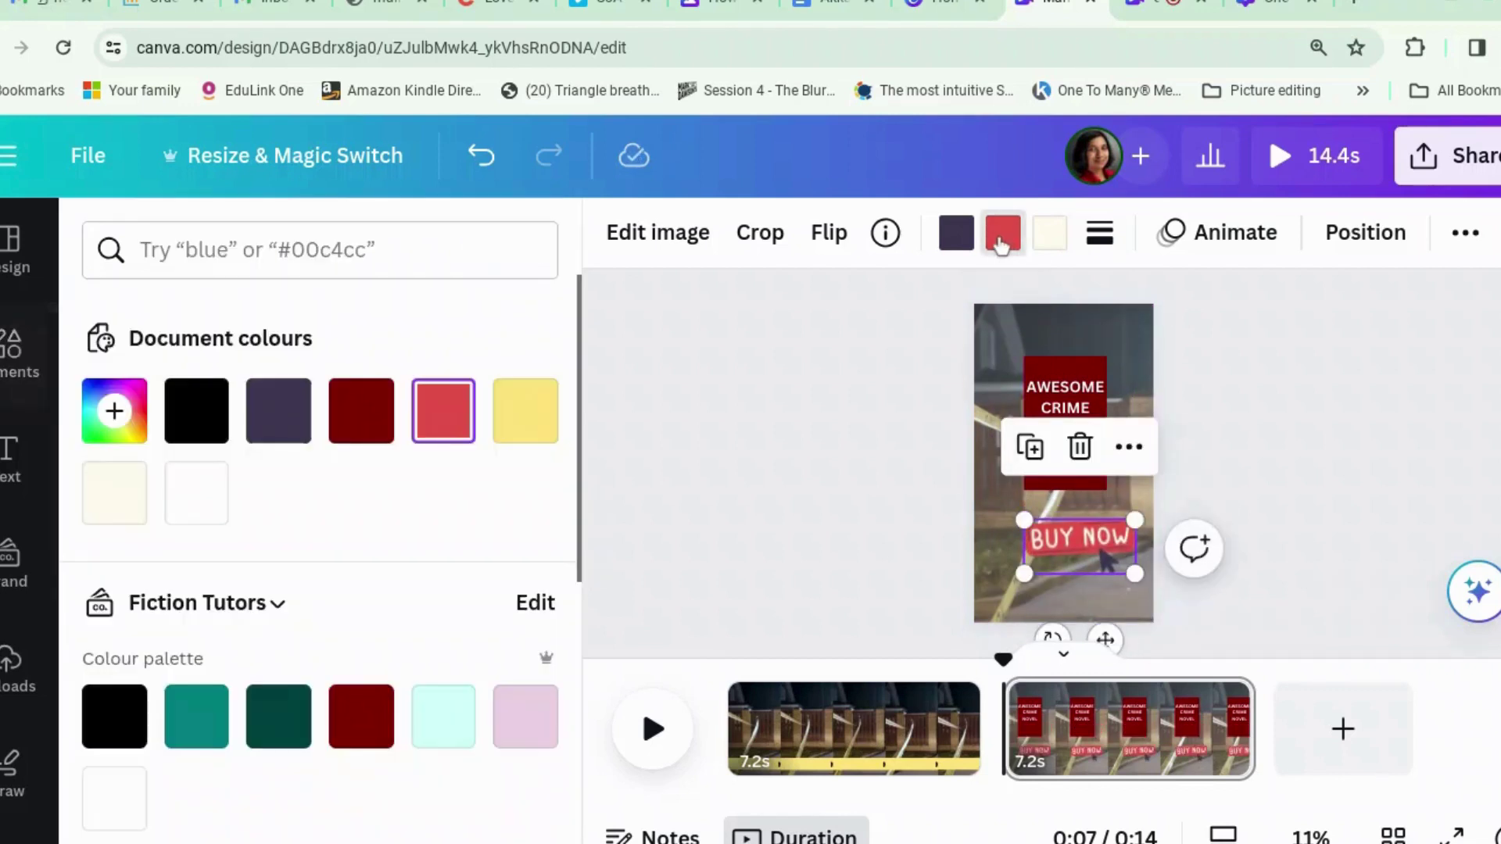
pyautogui.click(538, 435)
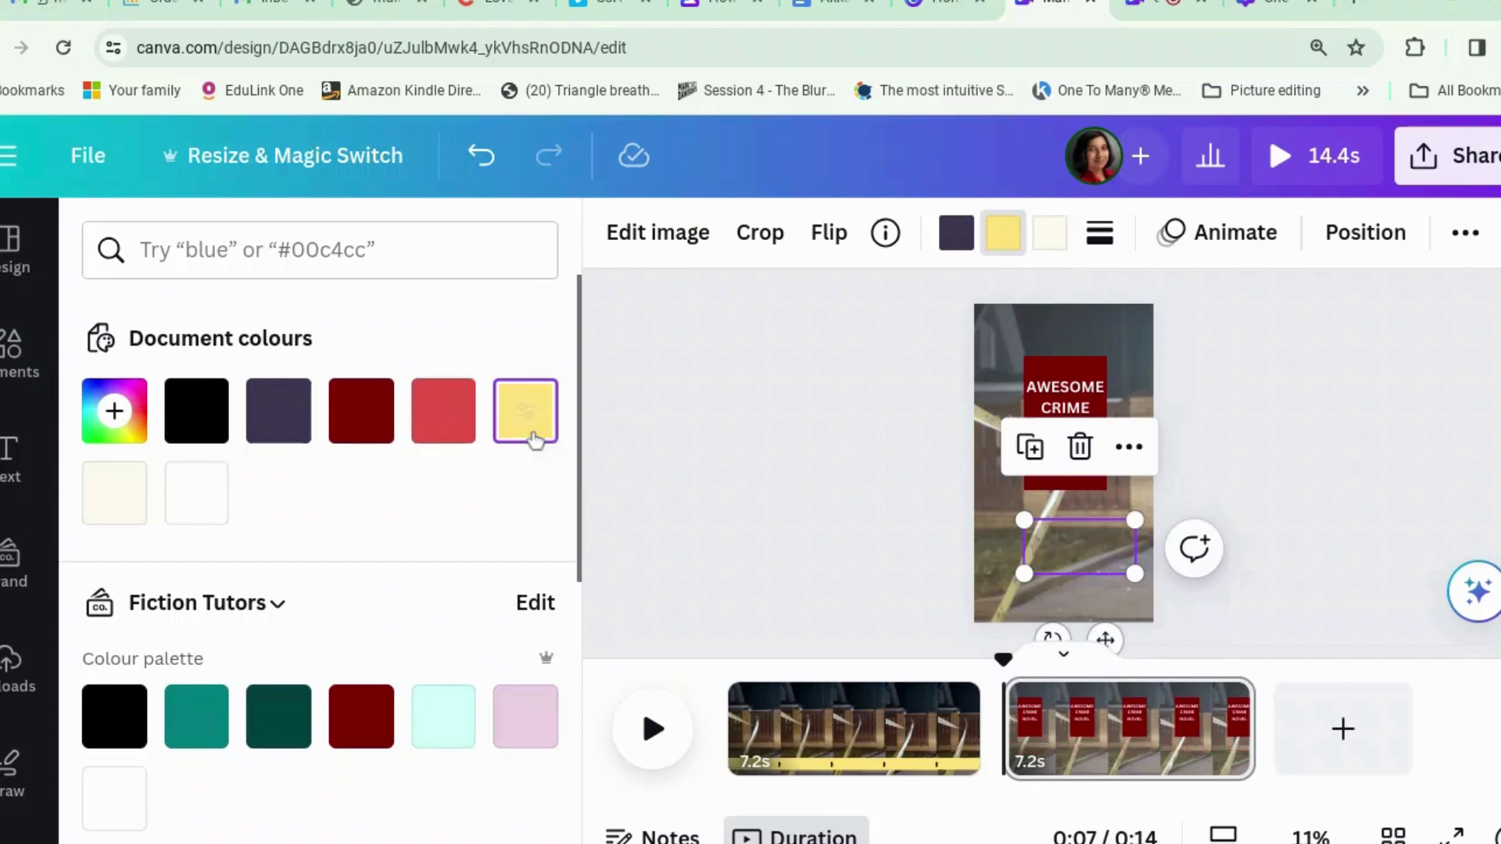
pyautogui.click(1049, 233)
pyautogui.click(201, 412)
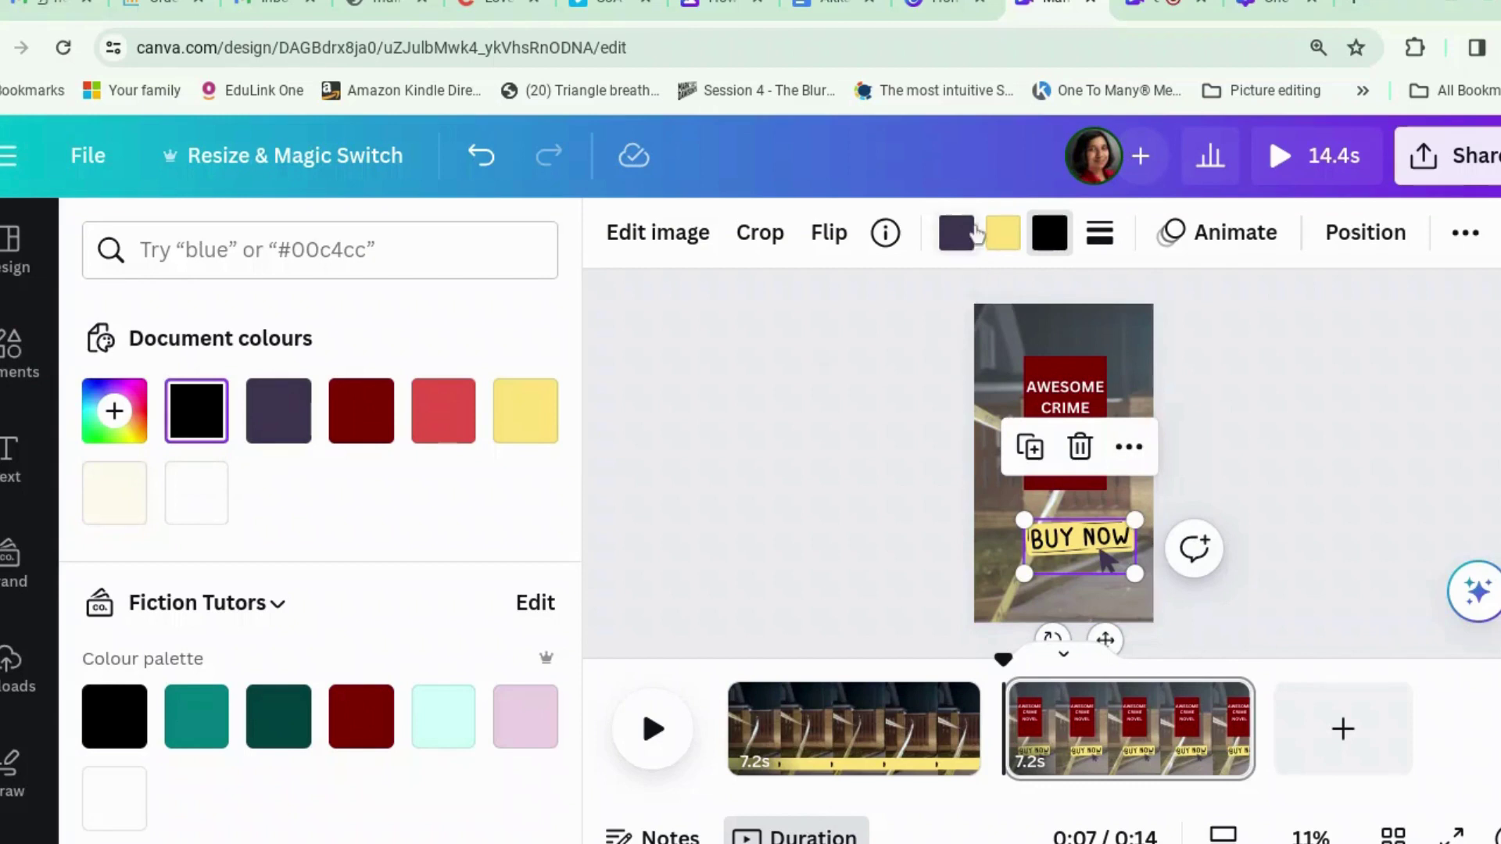
pyautogui.click(972, 233)
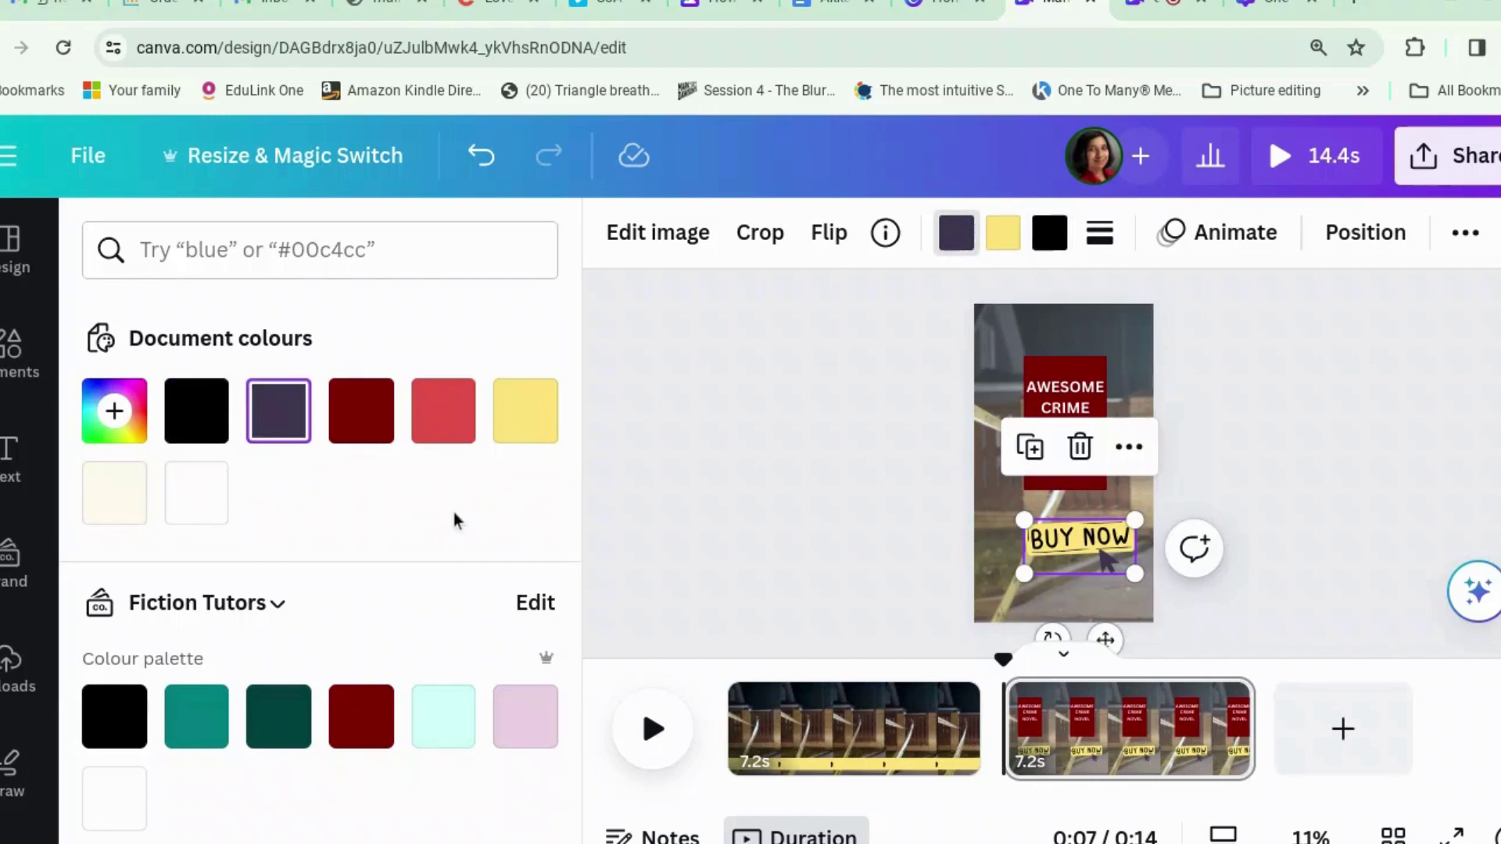
pyautogui.click(361, 716)
pyautogui.click(1348, 411)
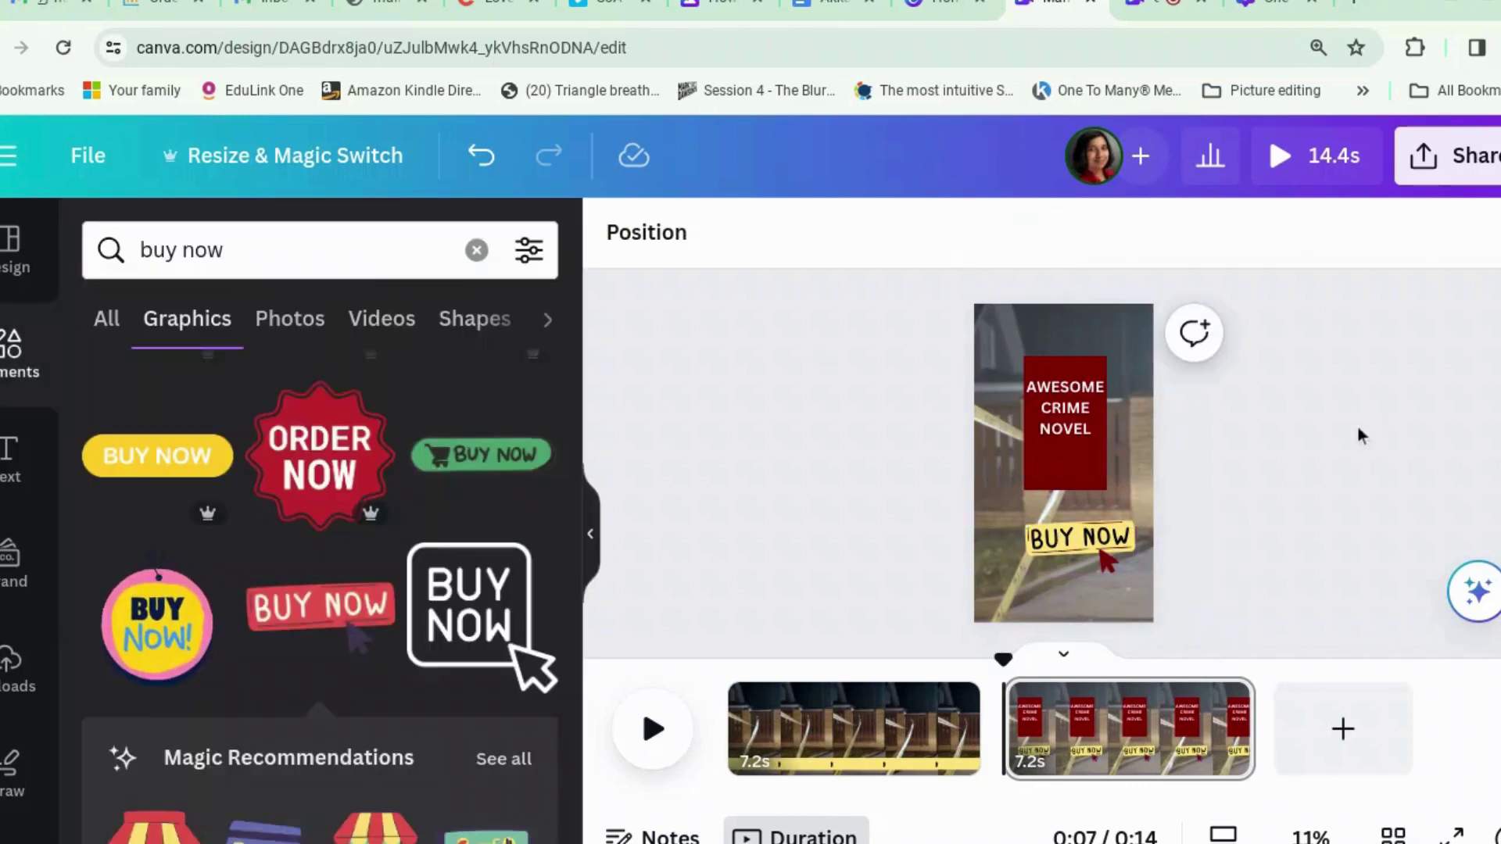
# Step: Apply the Pop animation to the BUY NOW graphic
pyautogui.click(1123, 536)
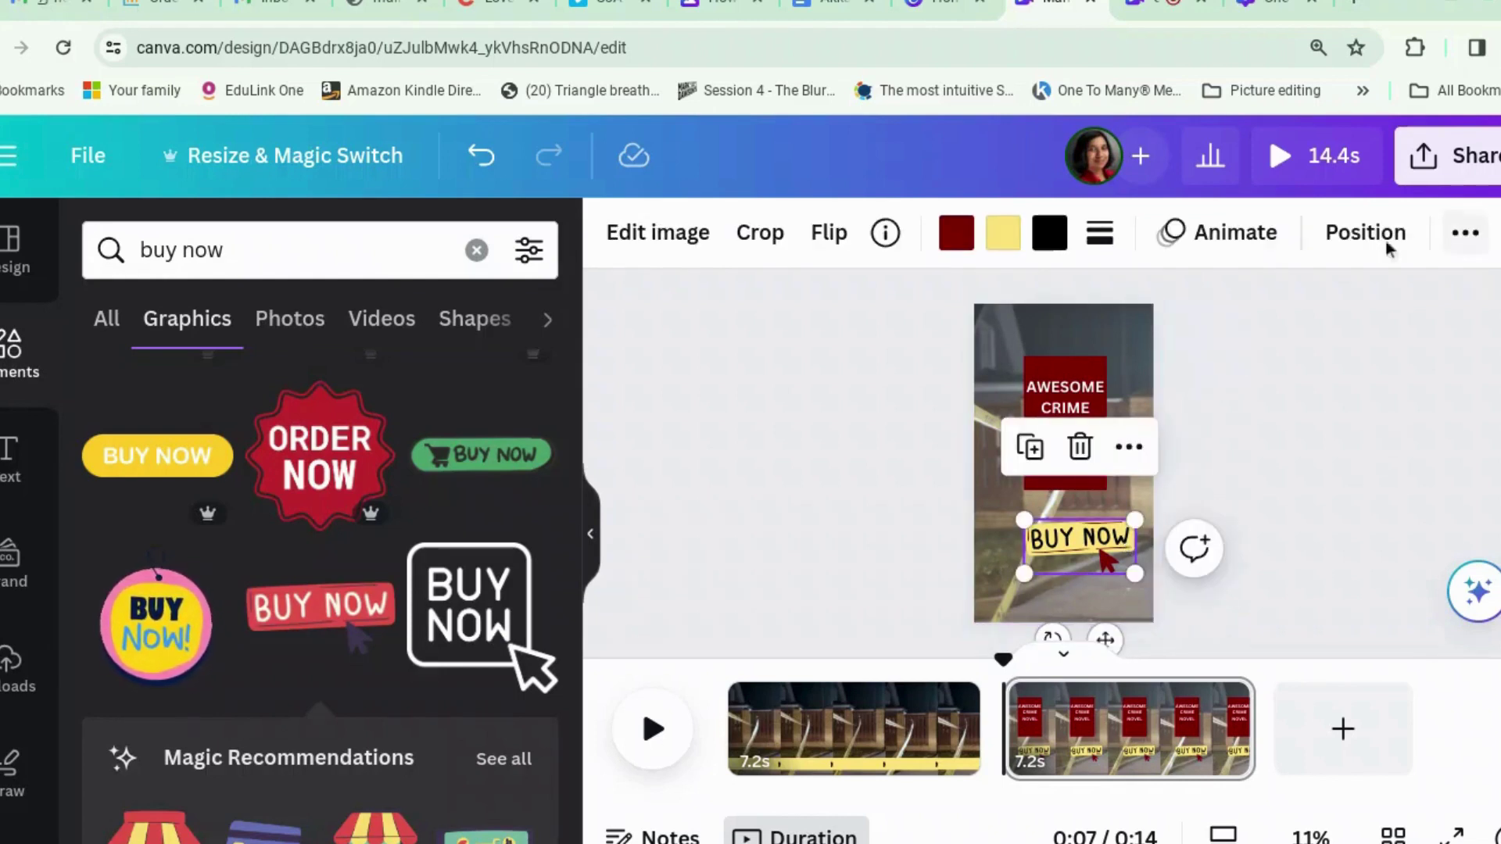
pyautogui.click(1465, 232)
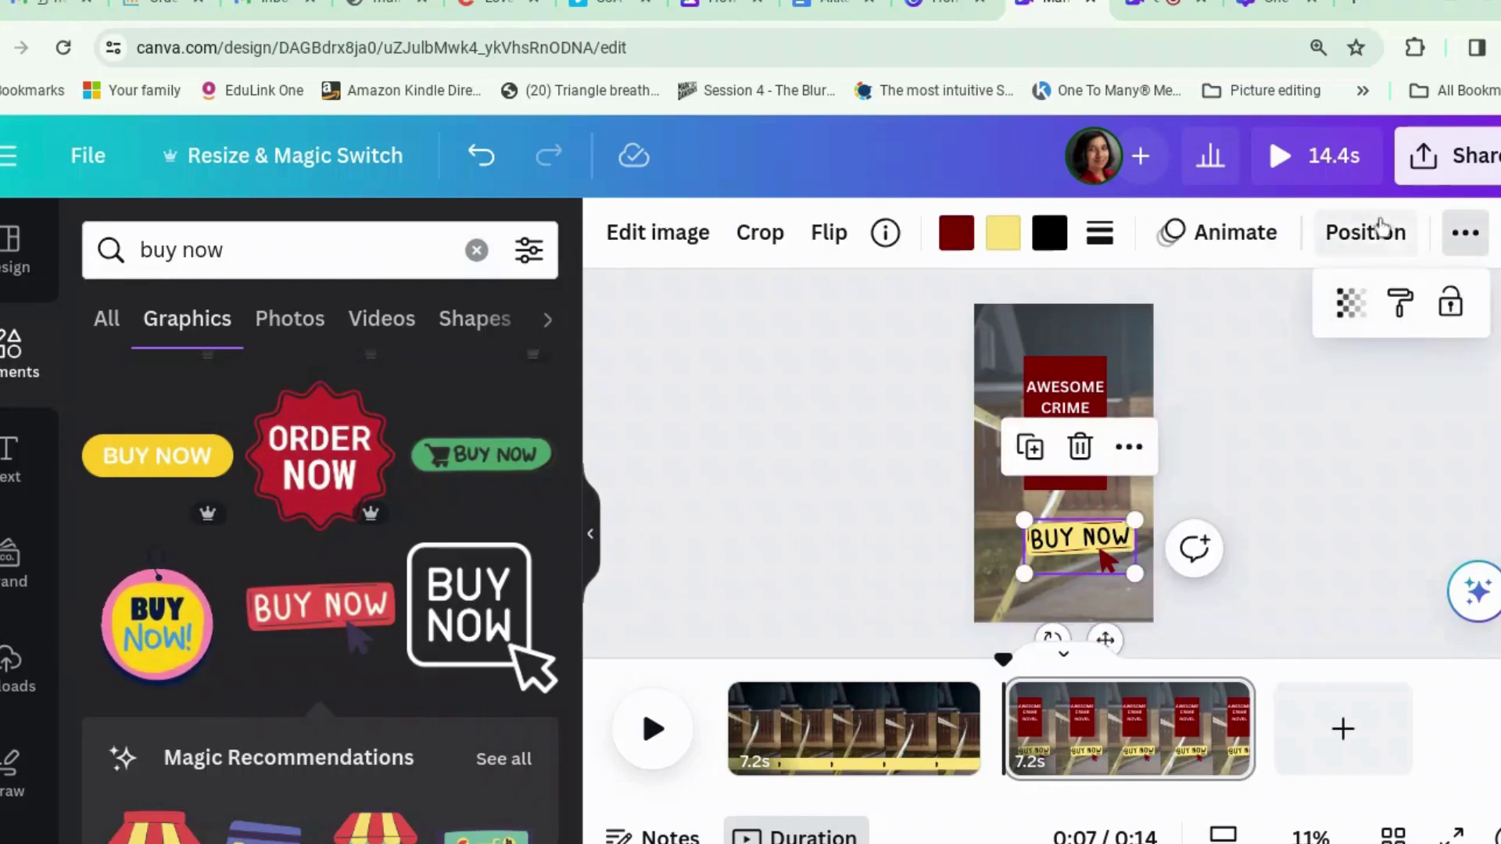
pyautogui.click(1251, 233)
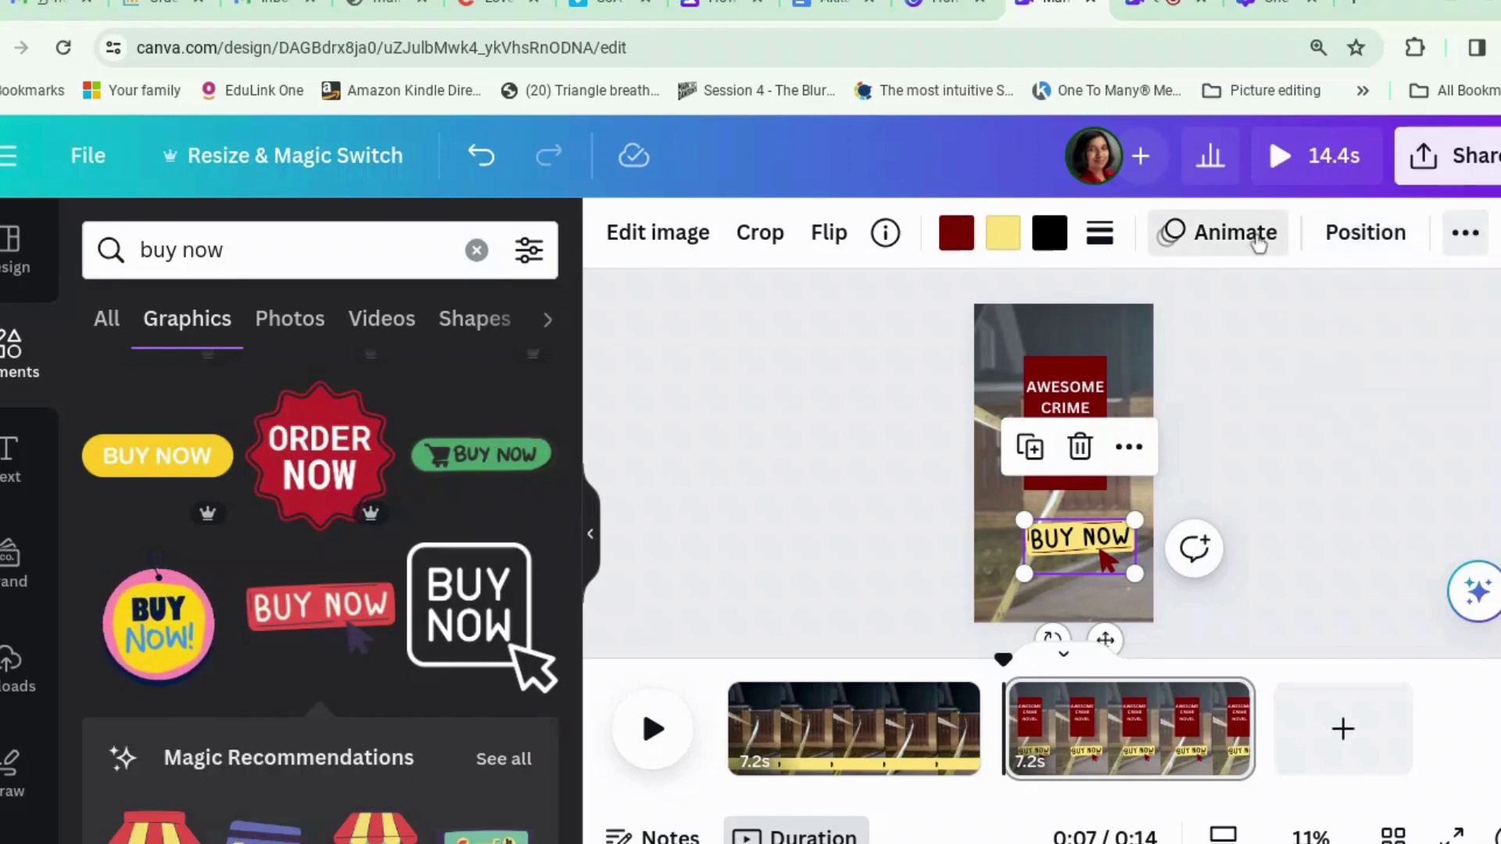
pyautogui.scroll(-4, 309, 567)
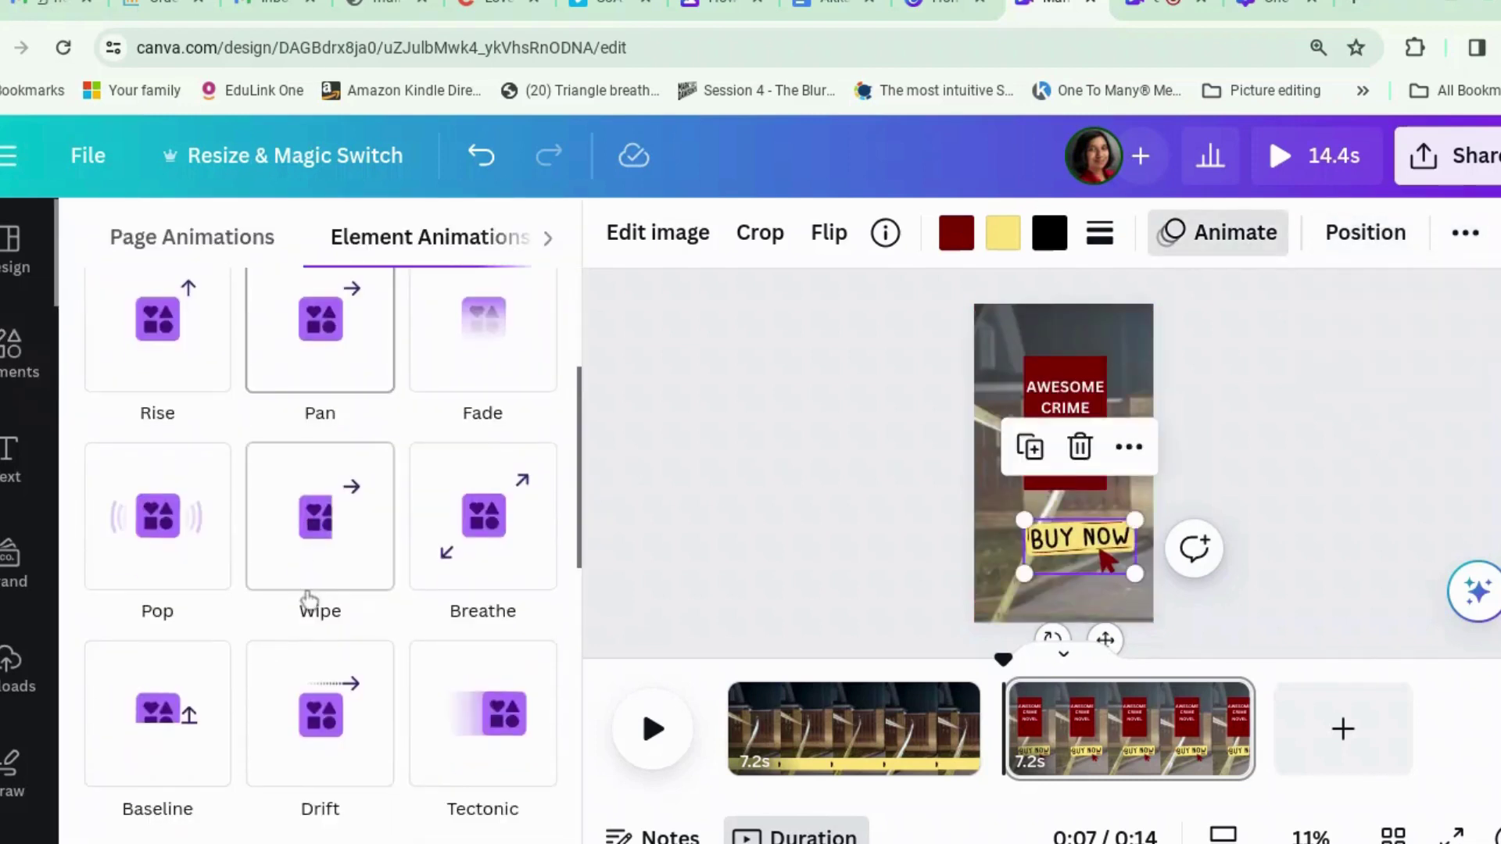
pyautogui.click(194, 576)
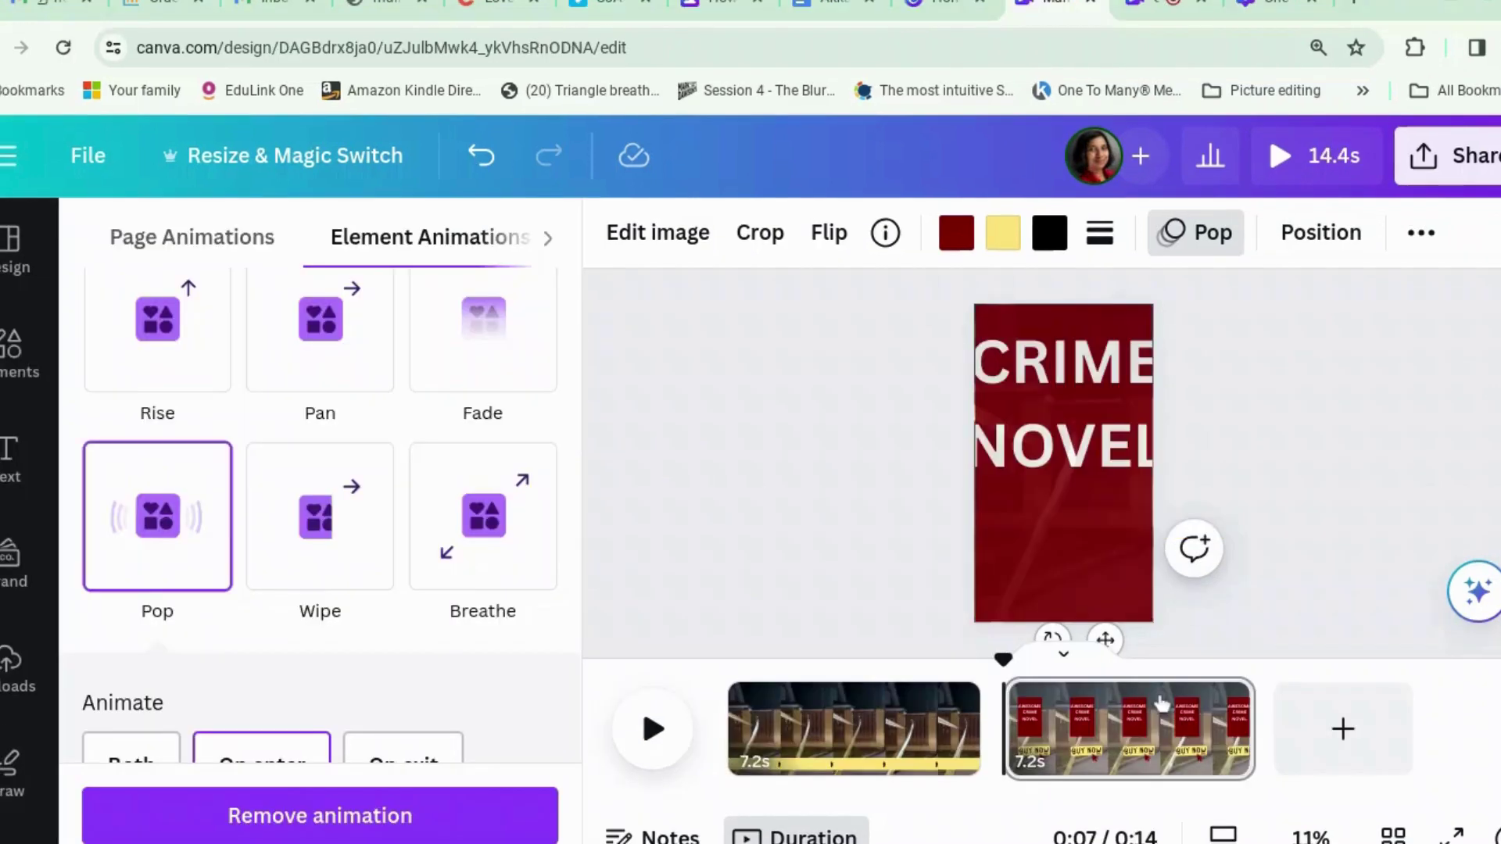
pyautogui.click(1104, 598)
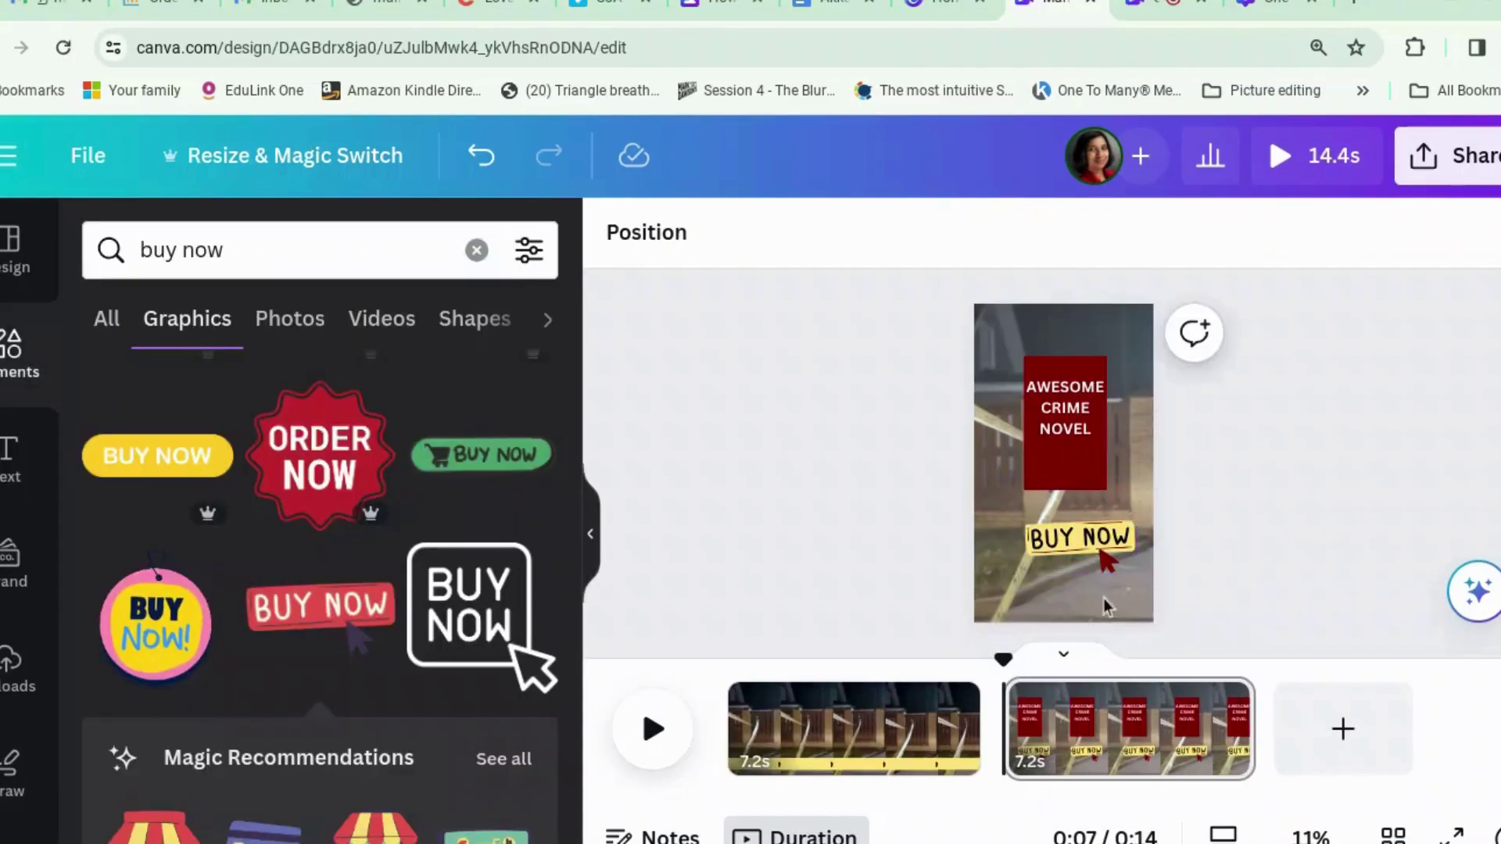
# Step: Show the BUY NOW graphic's timing and trim its start so it appears shortly after the second page begins
pyautogui.click(1082, 547)
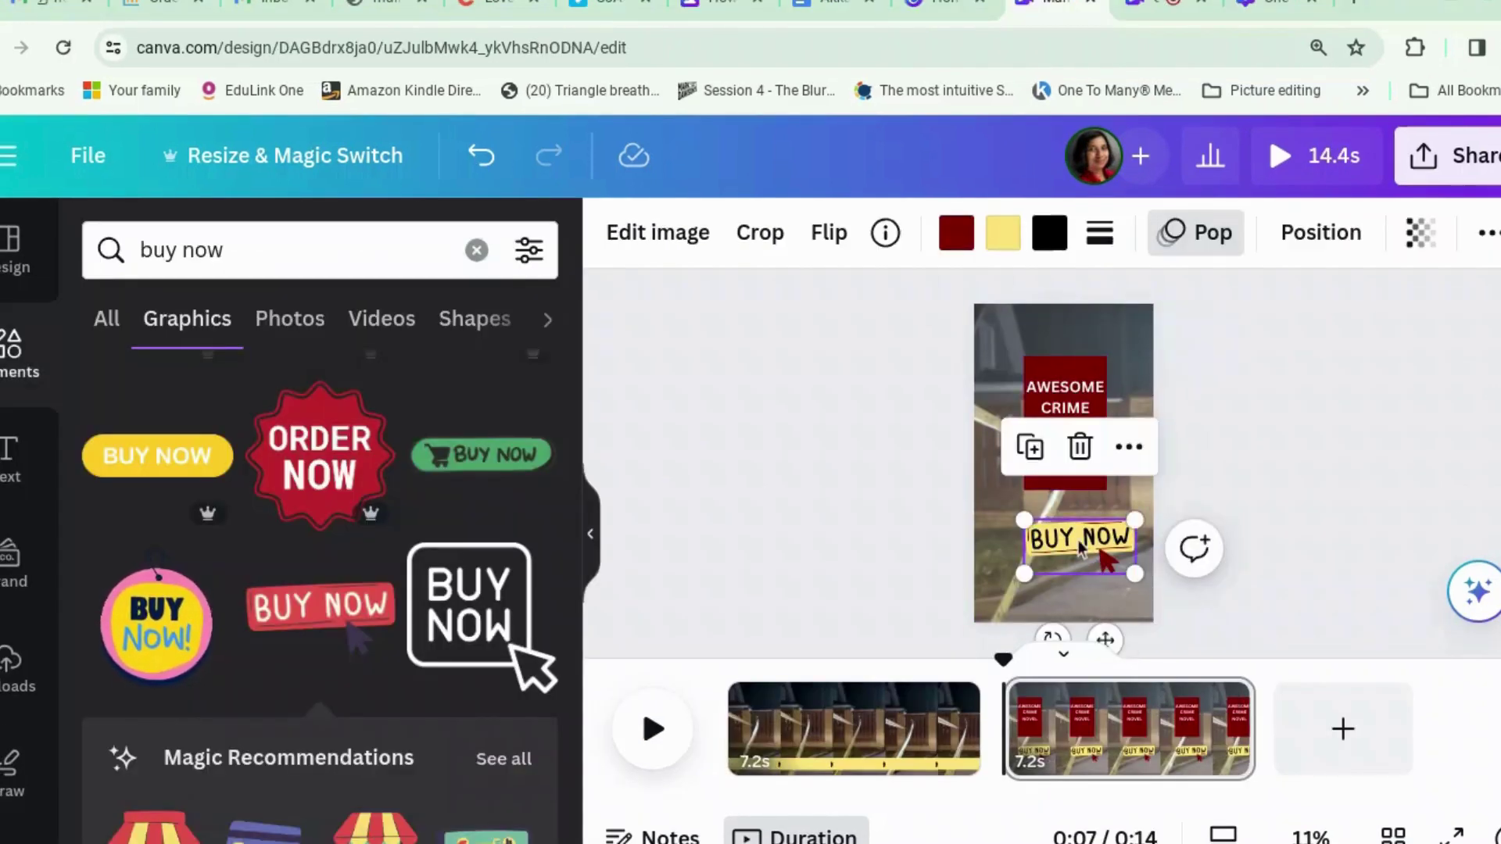
pyautogui.rightClick(1068, 535)
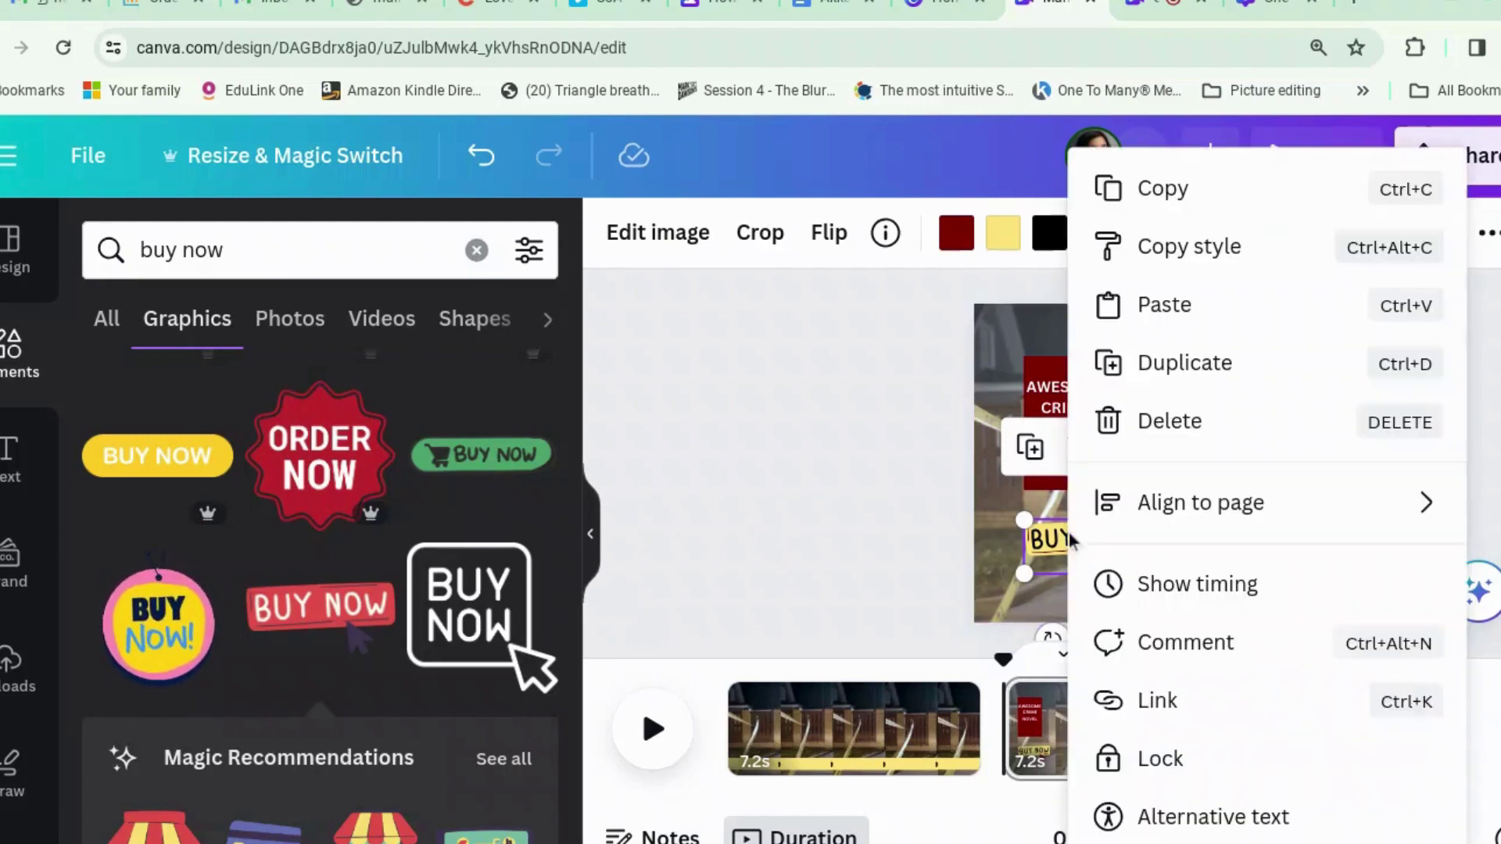
pyautogui.click(1198, 612)
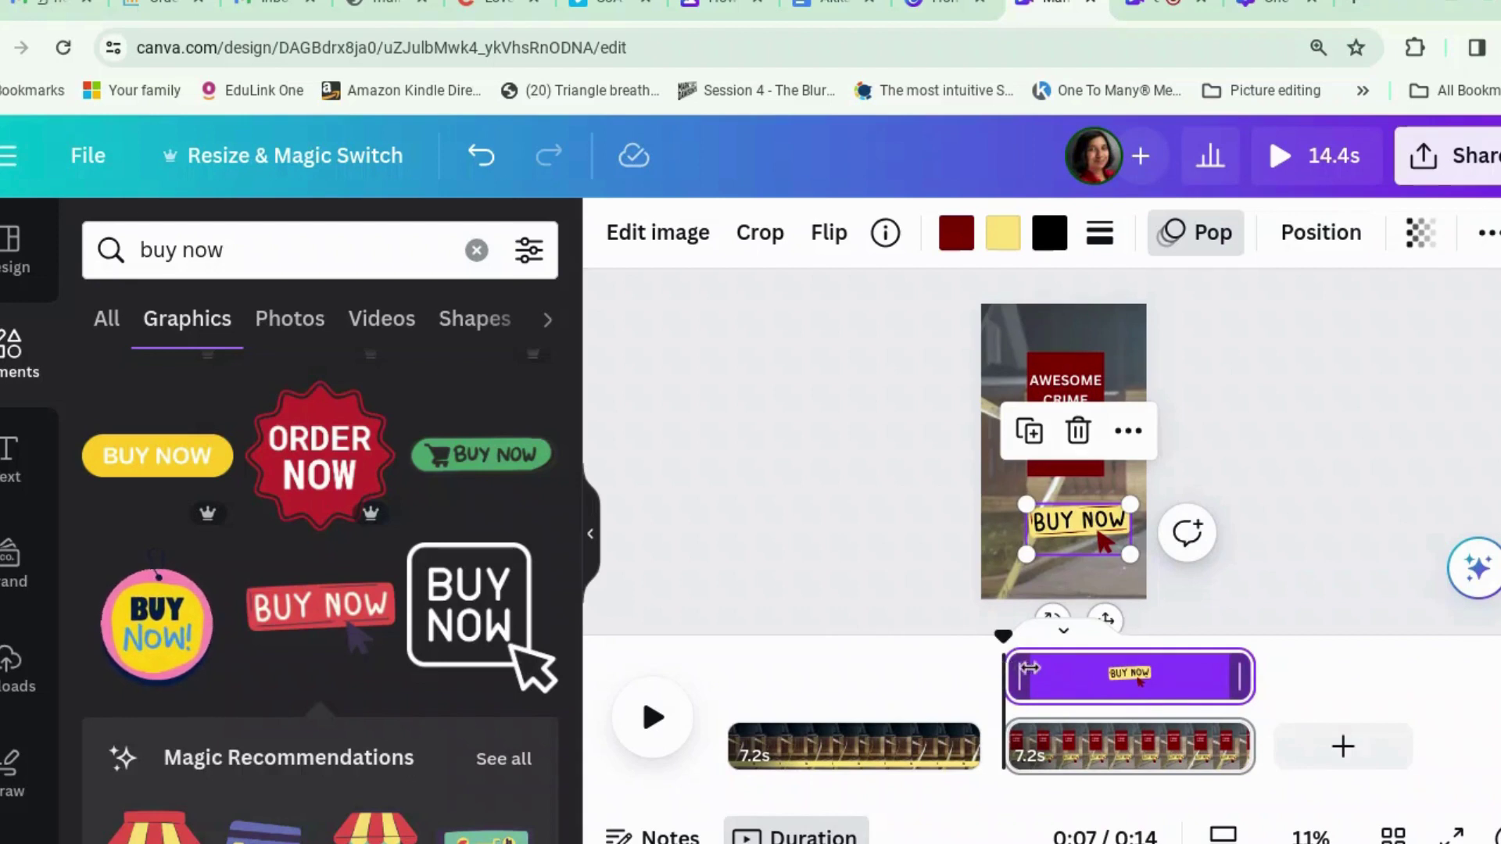
pyautogui.moveTo(1029, 668); pyautogui.dragTo(1046, 667)
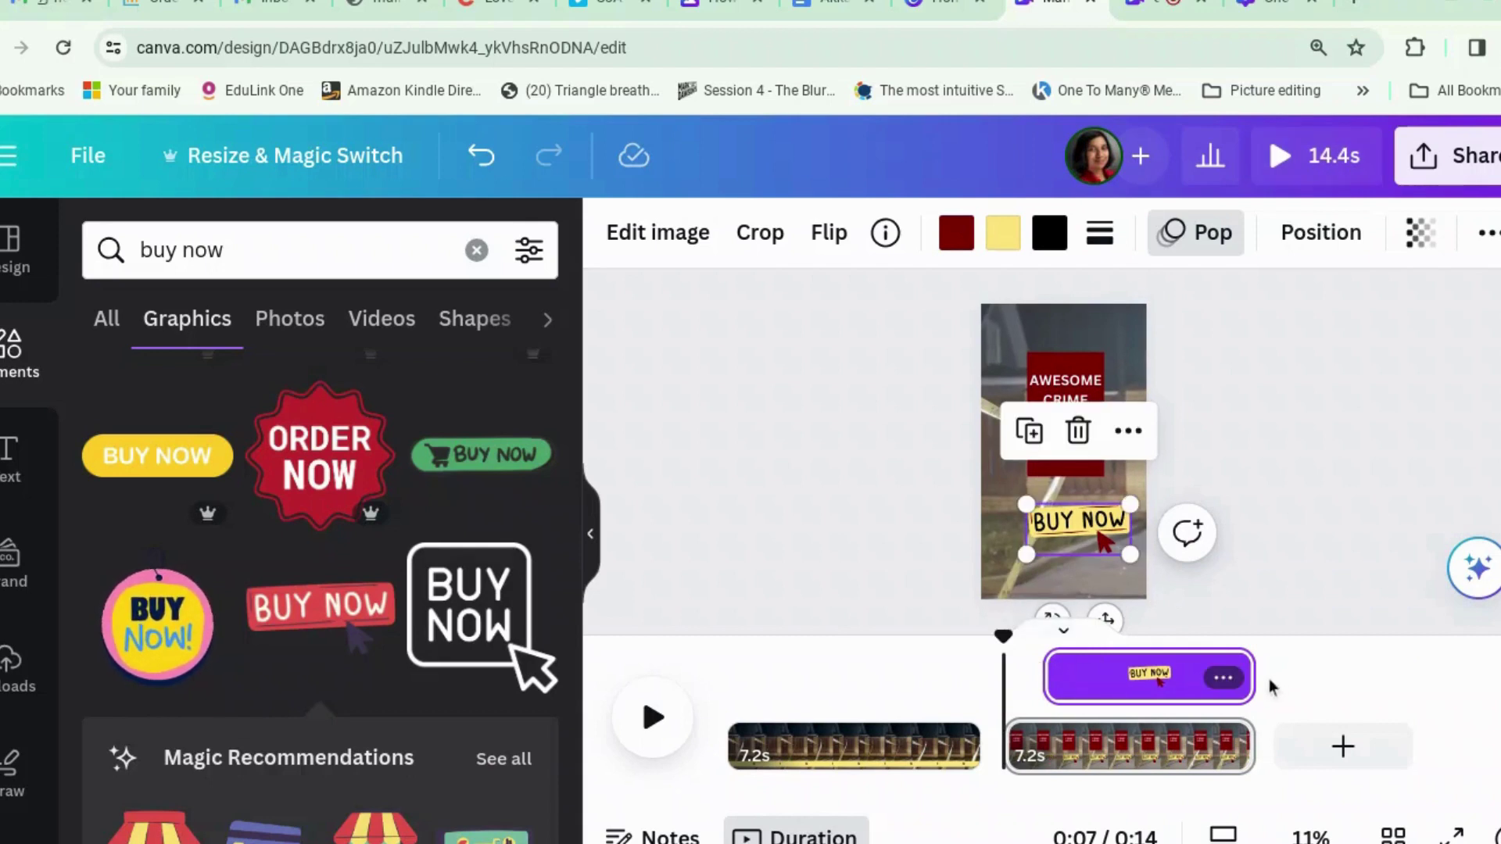
# Step: Trim the end of the BUY NOW graphic's timing and shorten the second page to 3.7 s
pyautogui.moveTo(1249, 682)
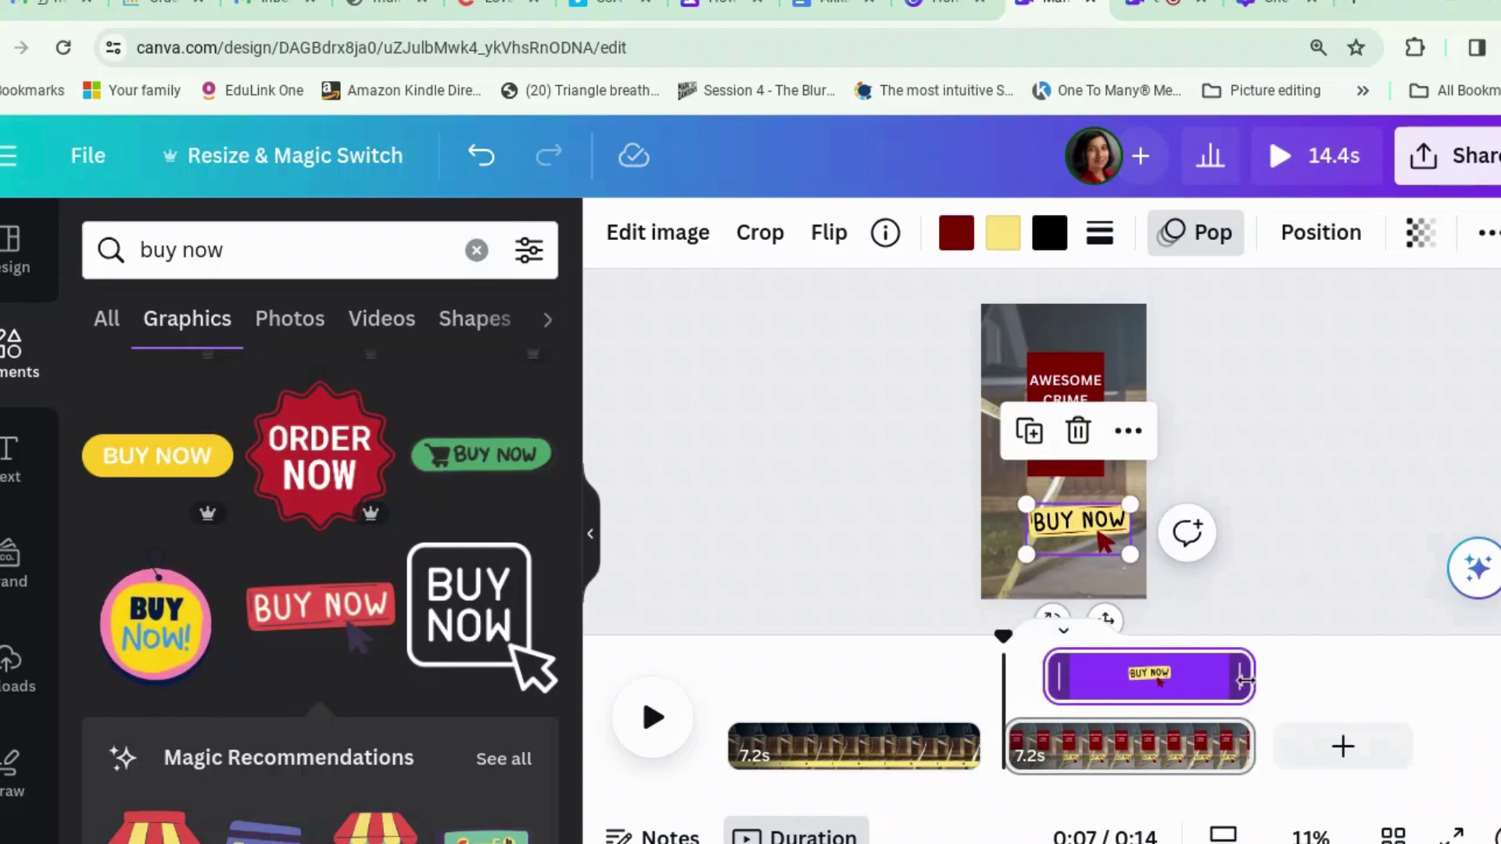
pyautogui.moveTo(1245, 680); pyautogui.dragTo(1120, 677)
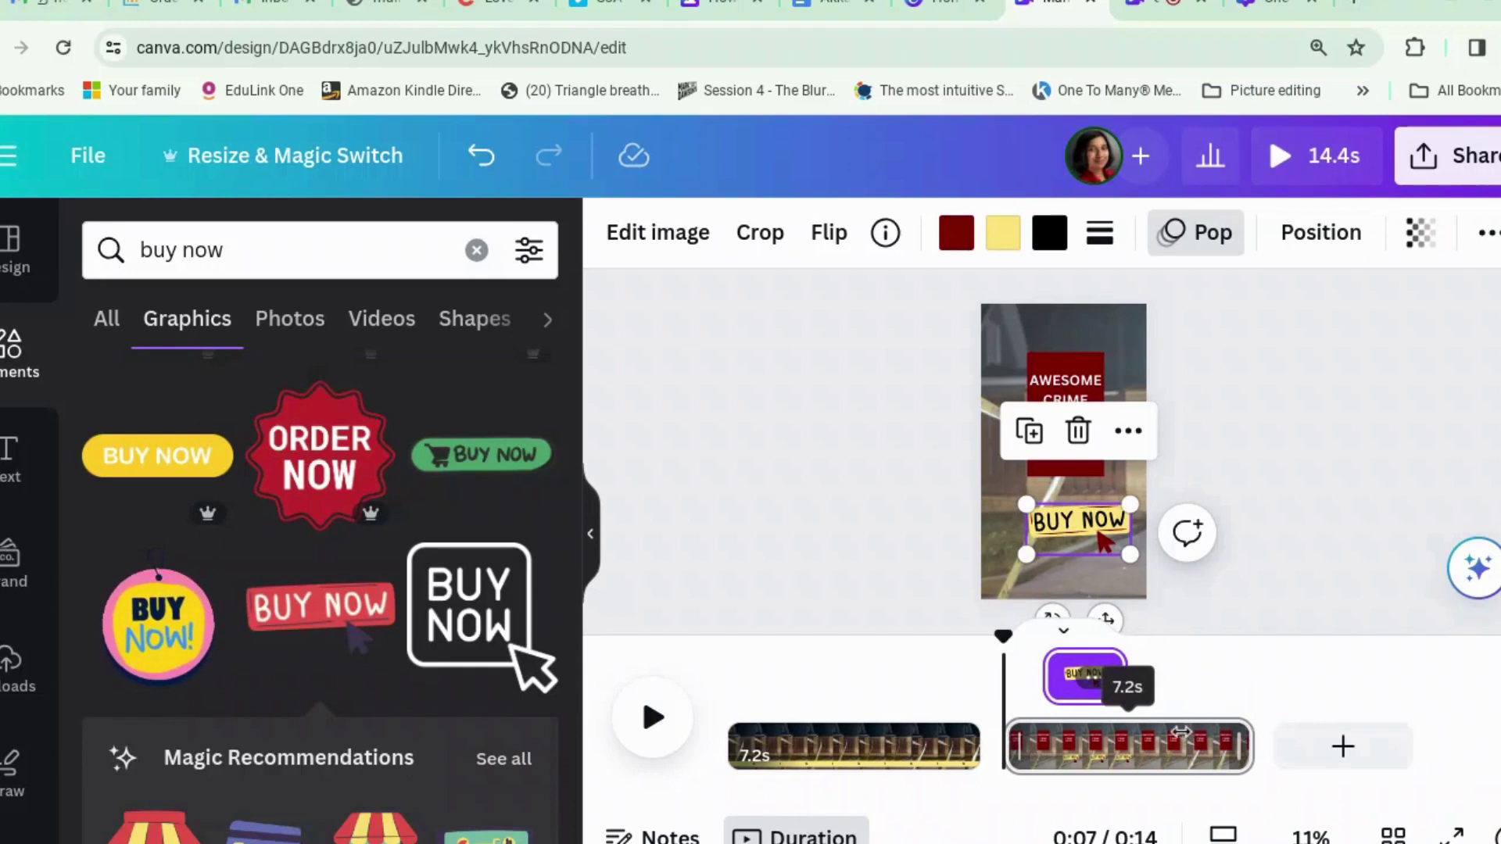
pyautogui.moveTo(1180, 731); pyautogui.dragTo(1129, 727)
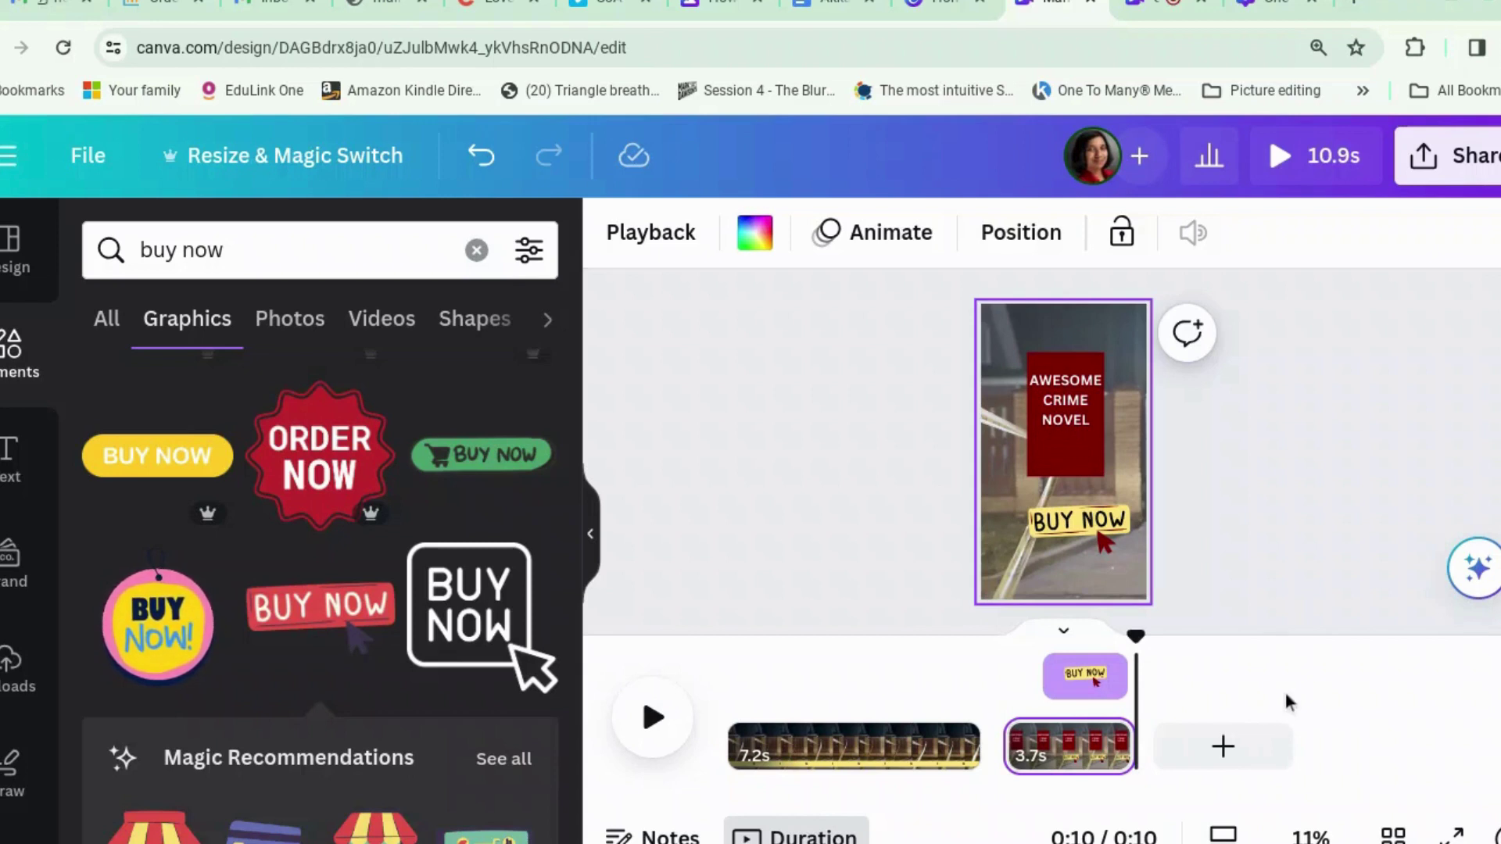
# Step: Preview the whole video and return to the editor
pyautogui.click(1297, 160)
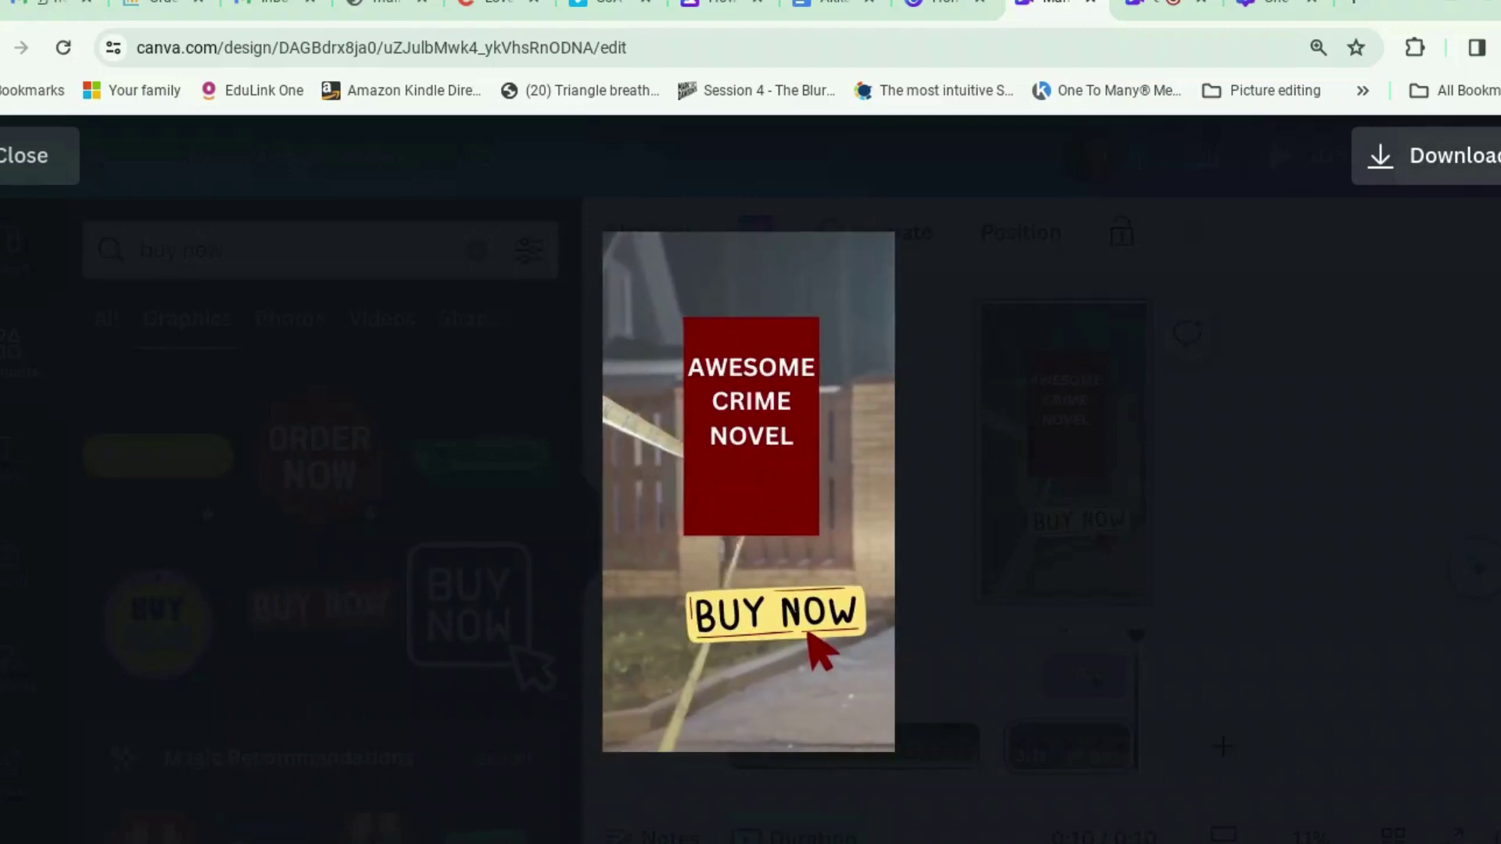
pyautogui.click(36, 165)
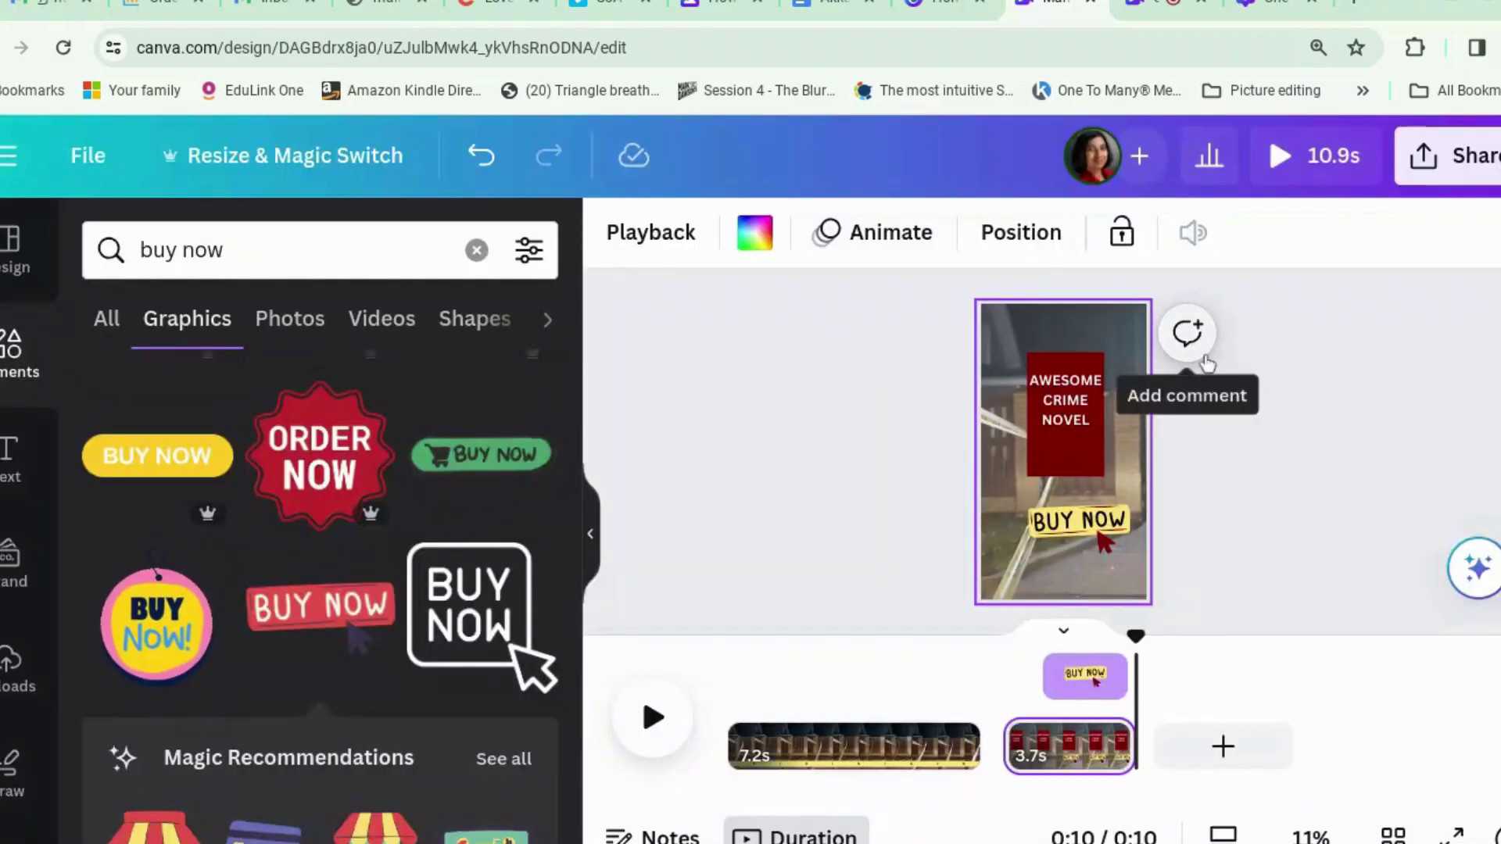